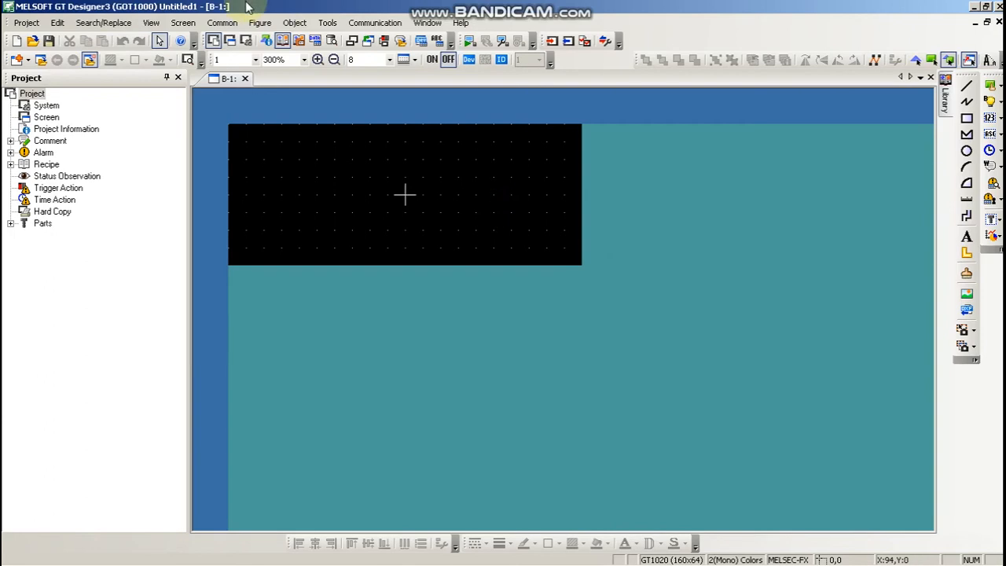
# Step: Create a new recipe in the project's recipe list and set its device points to 3
pyautogui.click(224, 22)
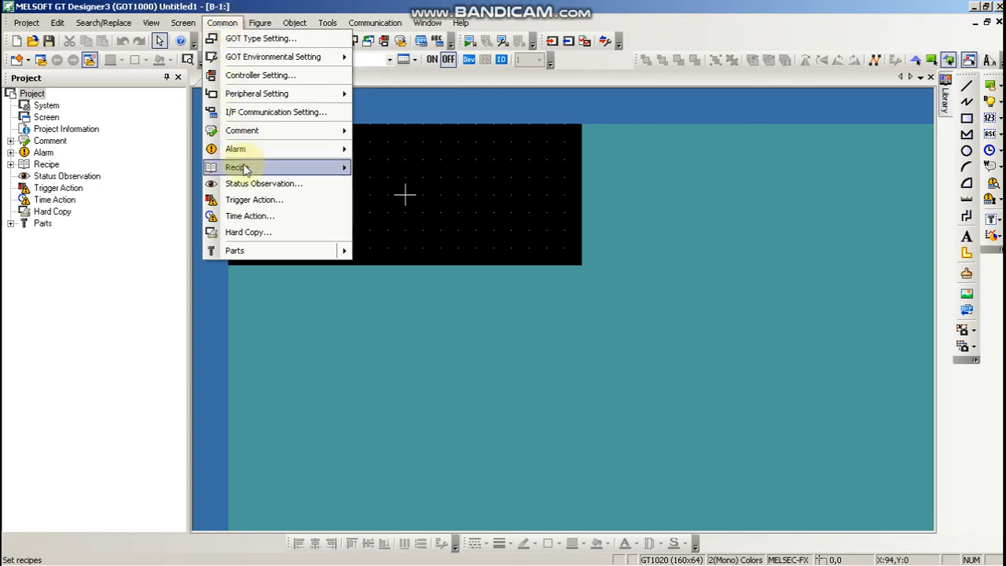
pyautogui.moveTo(239, 166)
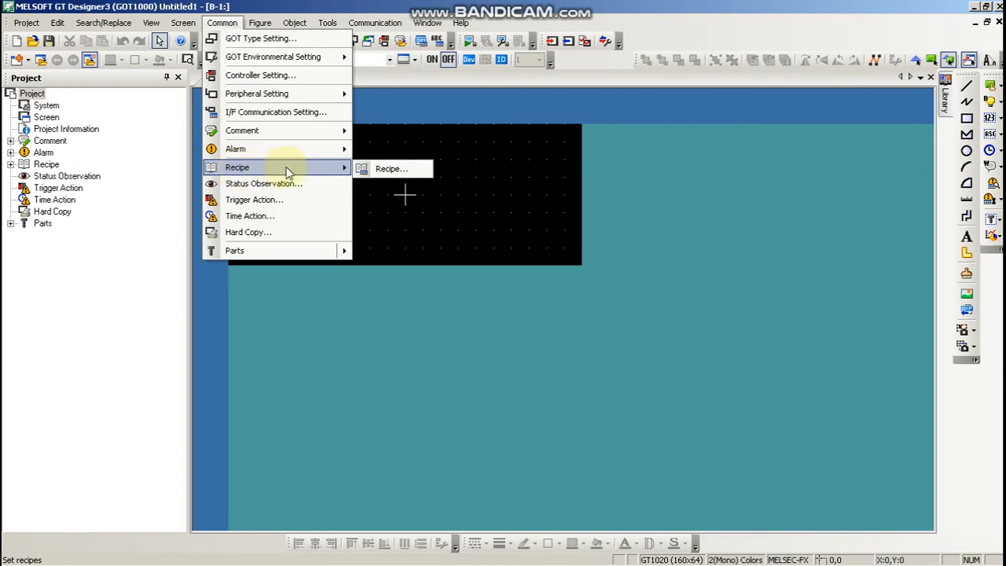
pyautogui.click(391, 169)
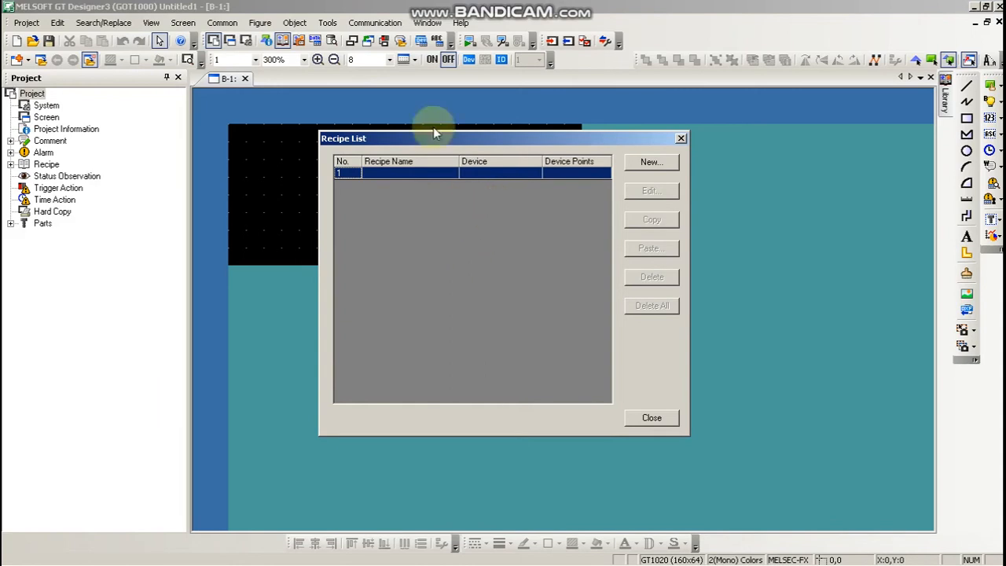
pyautogui.click(645, 163)
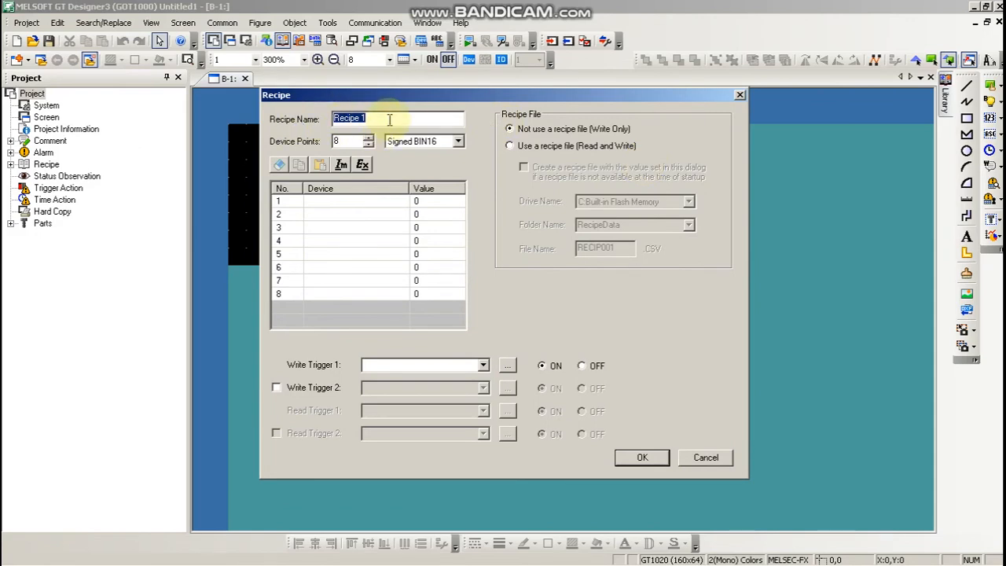
pyautogui.click(344, 140)
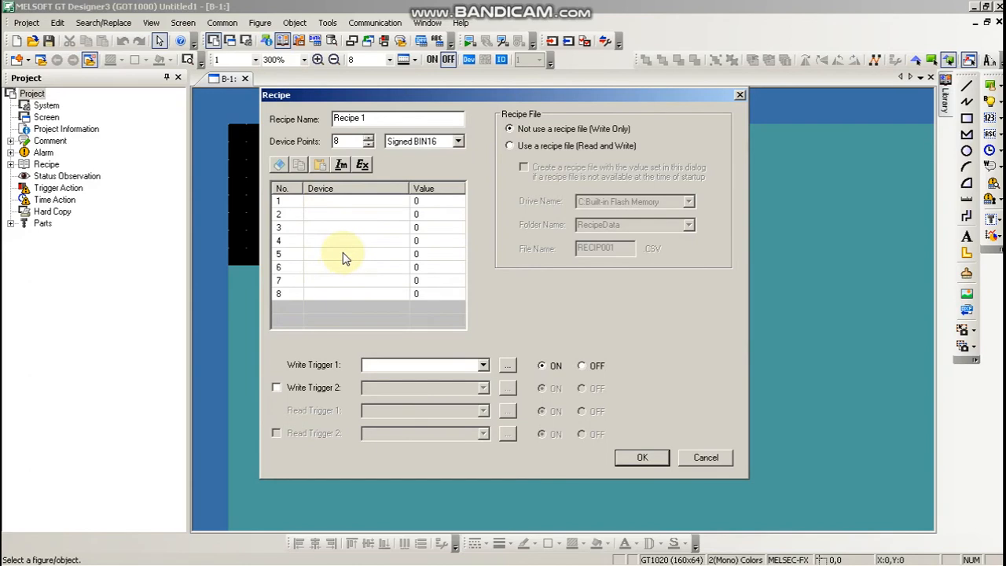
pyautogui.doubleClick(333, 142)
pyautogui.write('3')
# Step: Assign consecutive devices starting at D201 to the recipe's three rows and set the data type to Unsigned BIN16
pyautogui.click(326, 202)
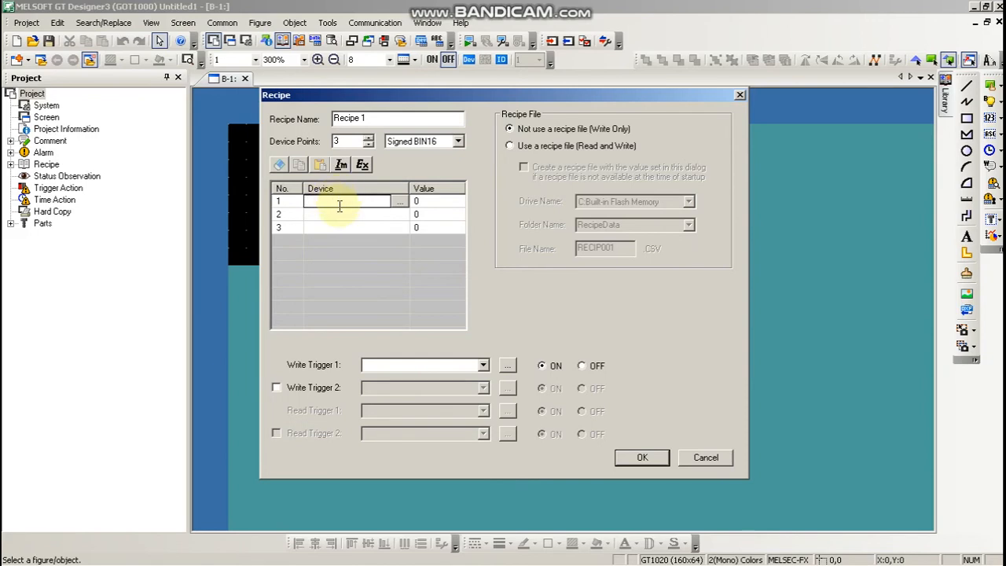
pyautogui.write('d')
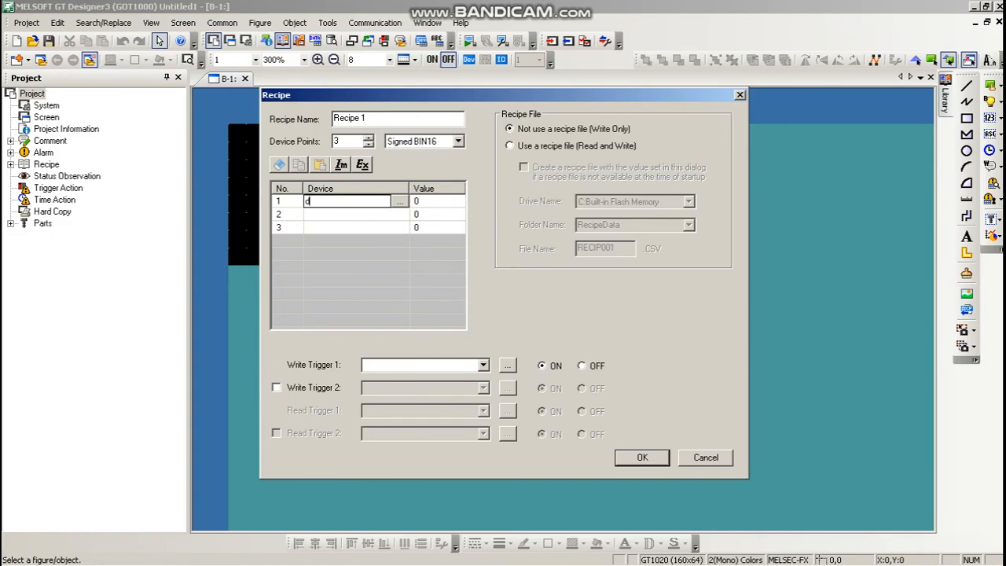
pyautogui.write('201')
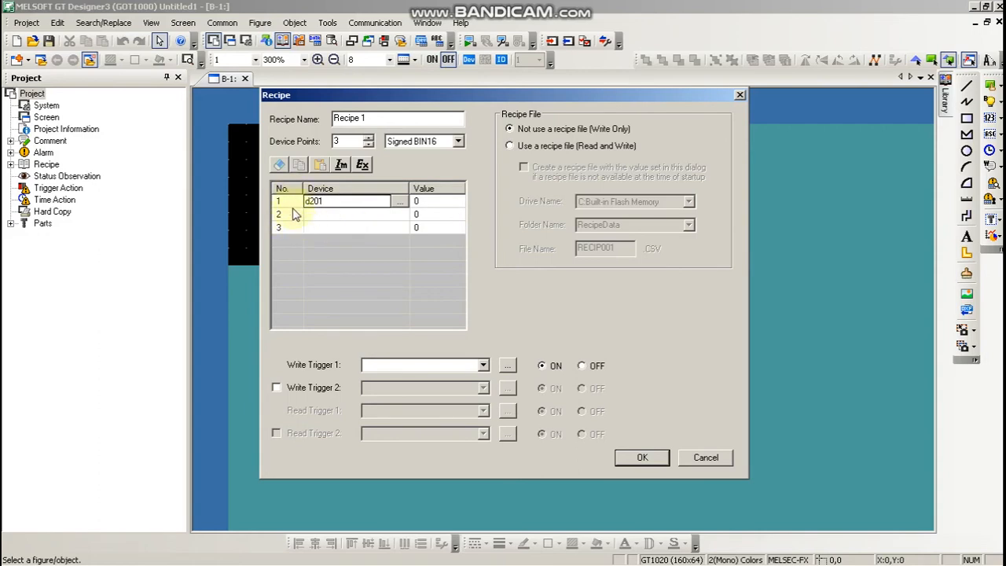
pyautogui.click(324, 232)
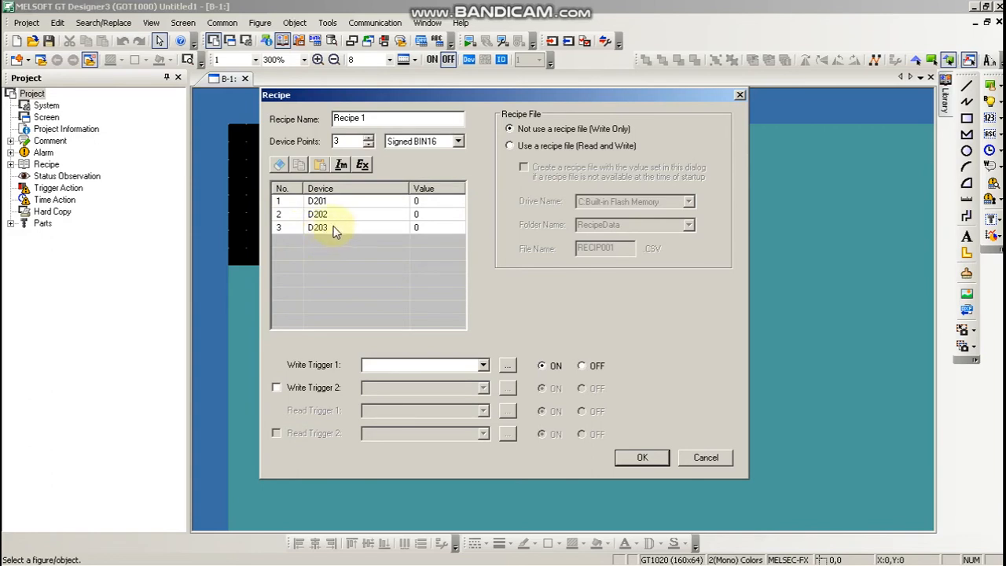
pyautogui.click(458, 143)
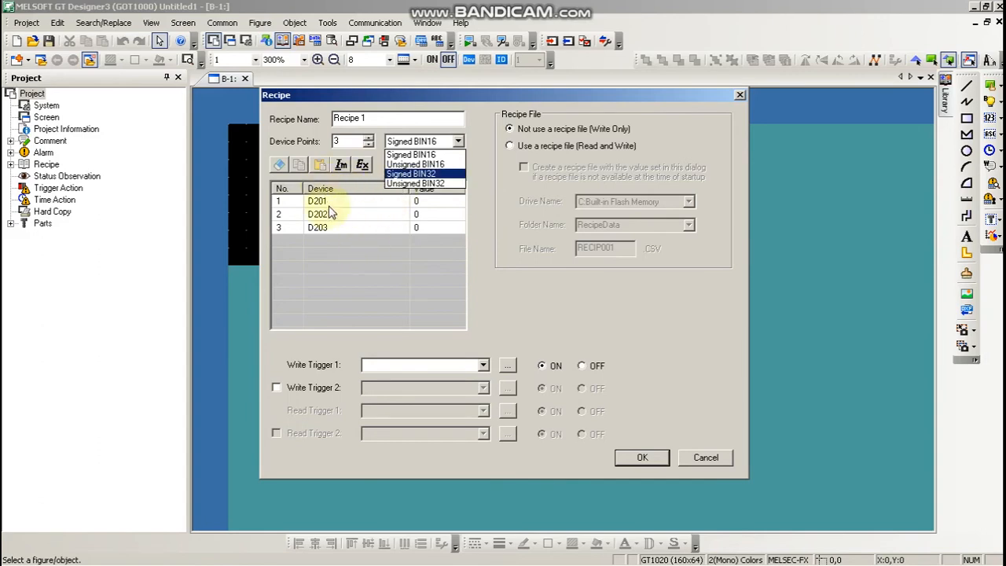
pyautogui.click(415, 164)
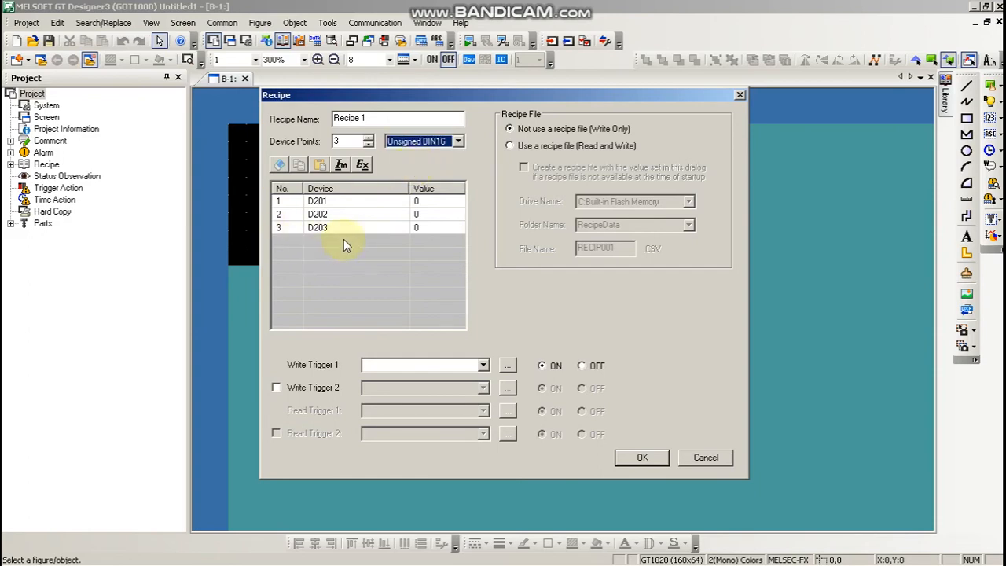
# Step: Set Write Trigger 1 of the first recipe to device M1
pyautogui.click(377, 366)
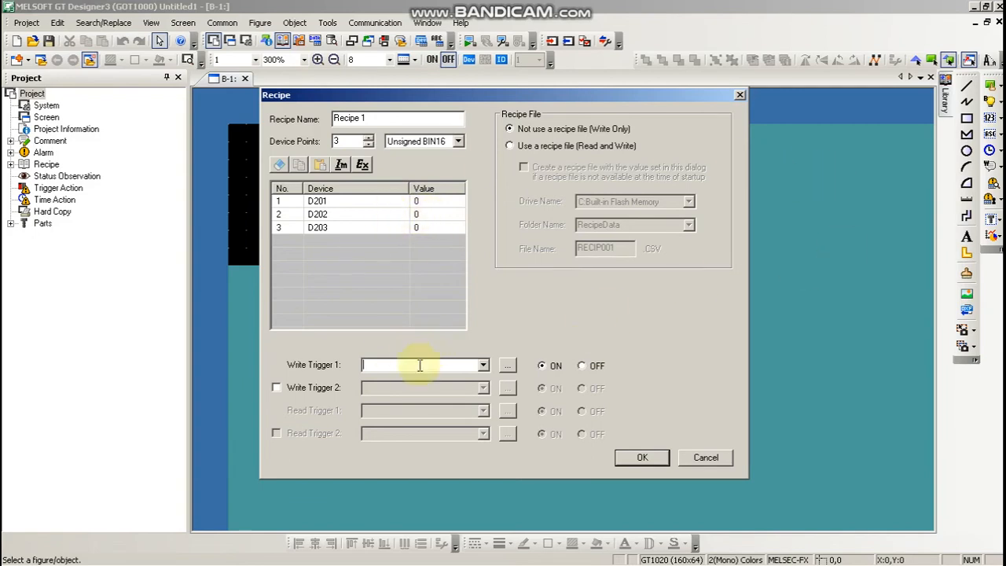
pyautogui.write('m1')
pyautogui.click(395, 302)
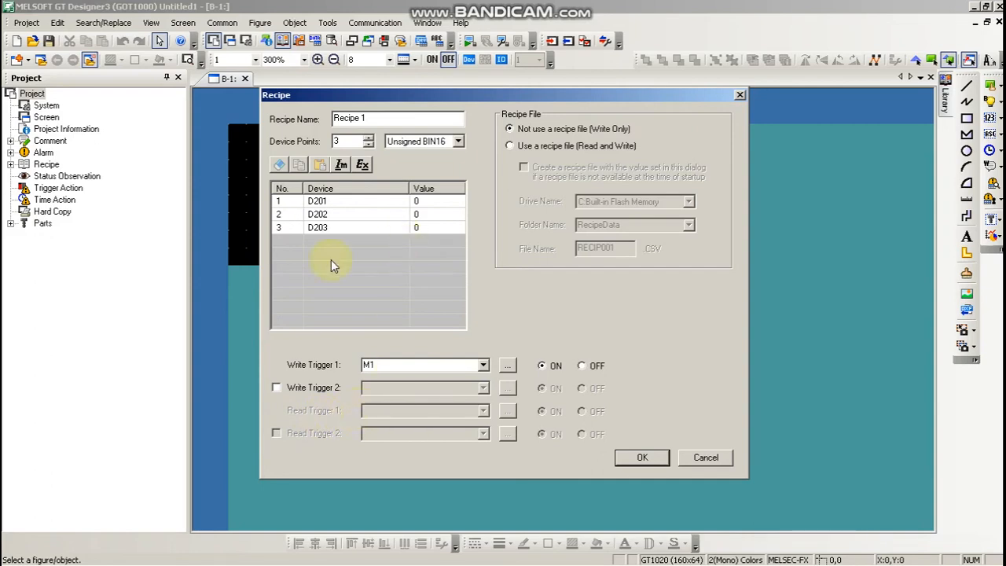
# Step: Enter the recipe values 1 for D201, 2 for D202 and 3 for D203, and save the first recipe
pyautogui.doubleClick(444, 201)
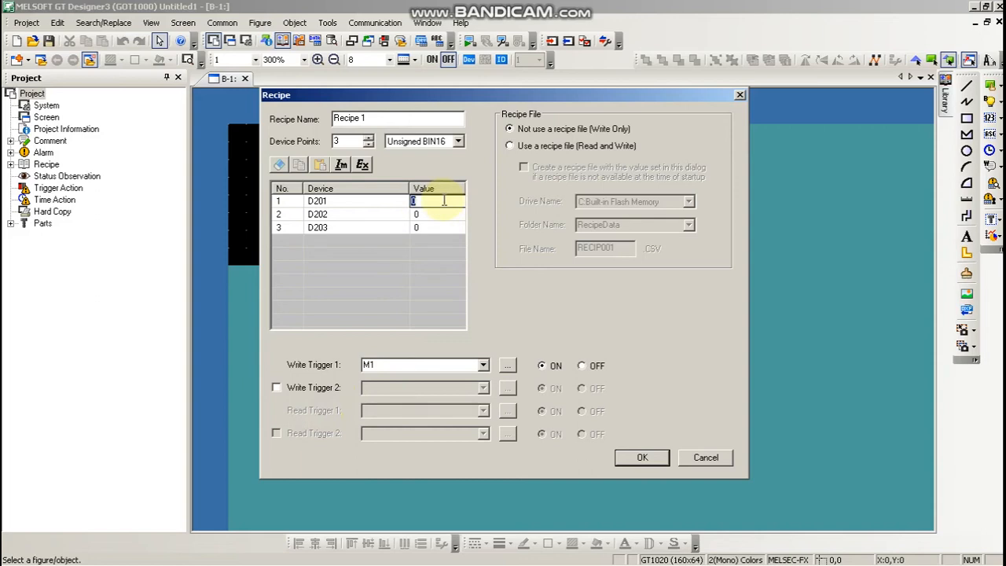
pyautogui.write('1')
pyautogui.doubleClick(434, 213)
pyautogui.write('2')
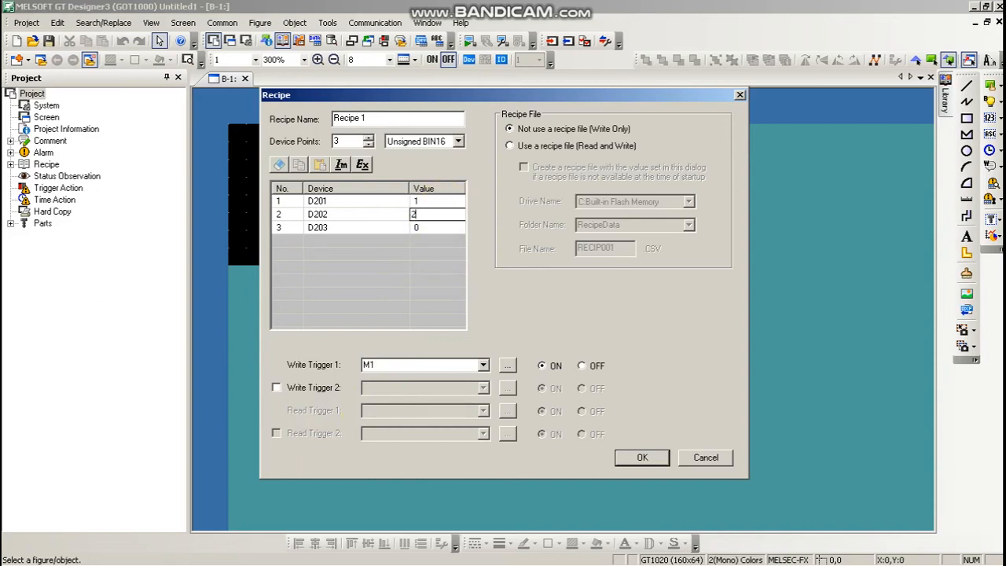
pyautogui.doubleClick(451, 228)
pyautogui.write('3')
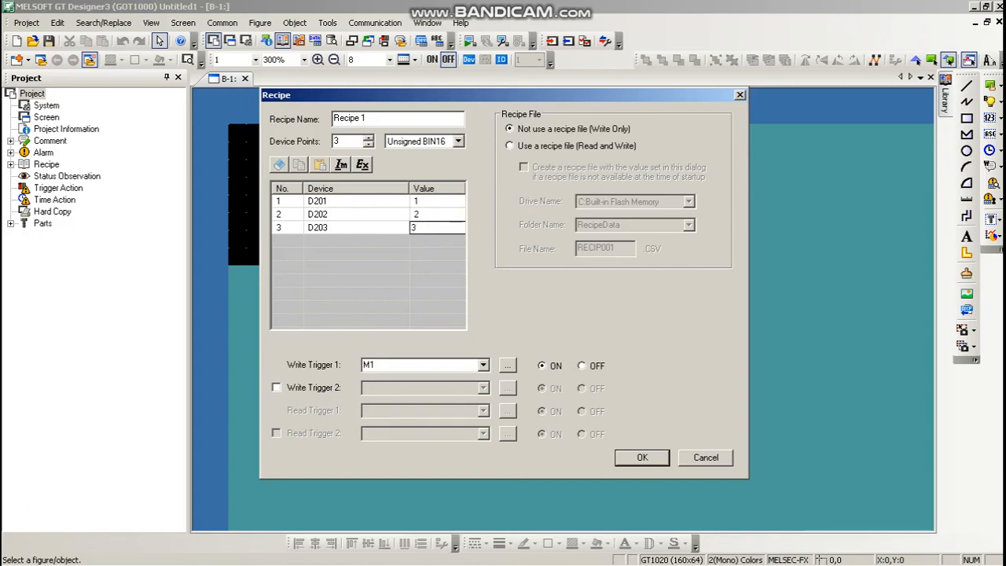
pyautogui.click(437, 262)
pyautogui.click(641, 458)
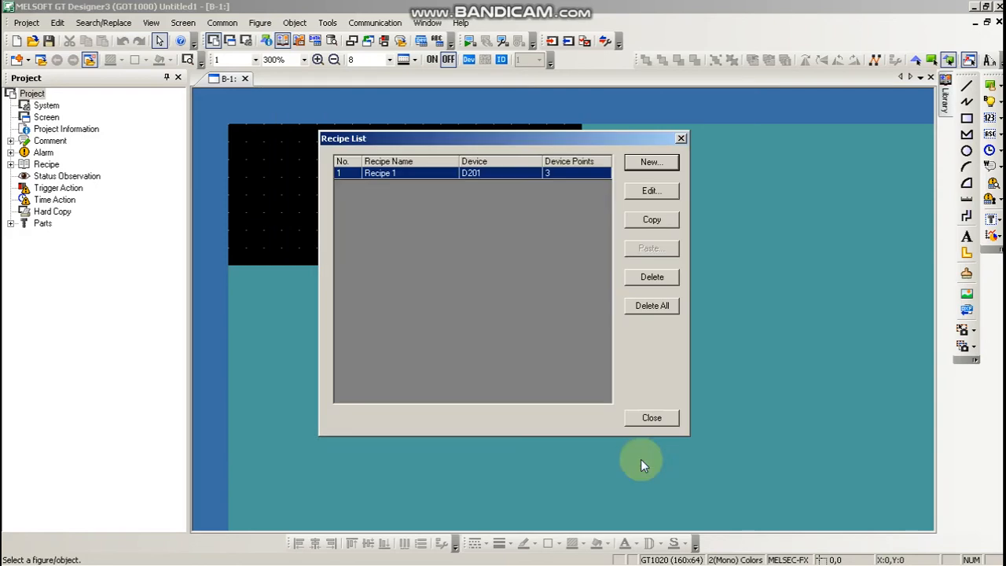
# Step: Add a second recipe with 3 device points and assign it consecutive devices starting at D201
pyautogui.click(649, 165)
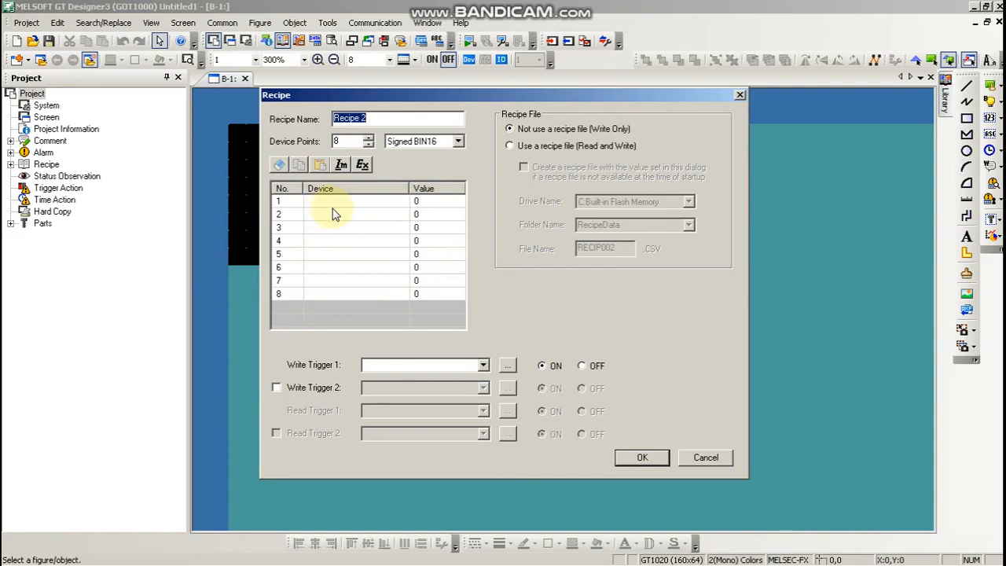
pyautogui.press('Tab')
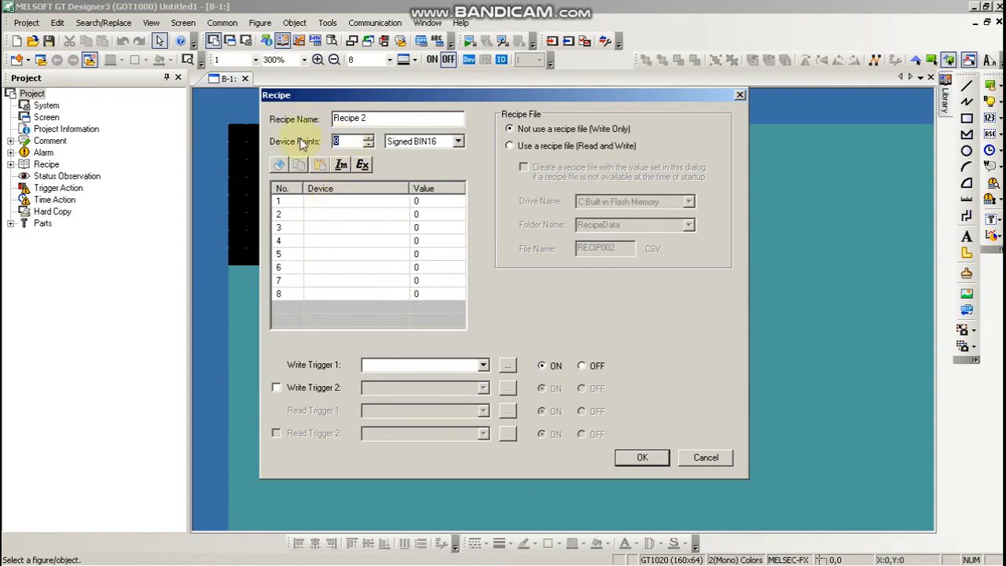
pyautogui.write('3')
pyautogui.click(319, 201)
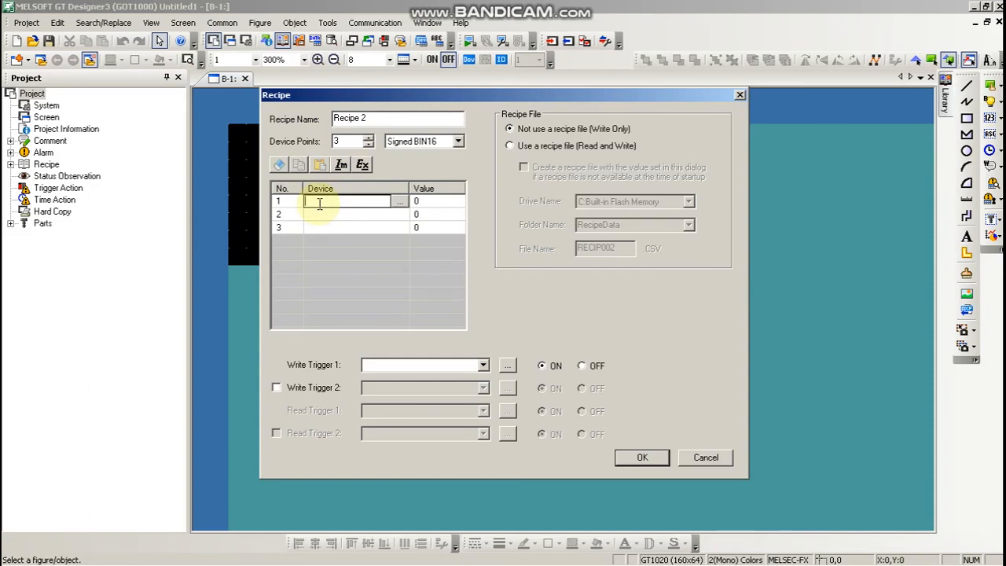
pyautogui.write('d')
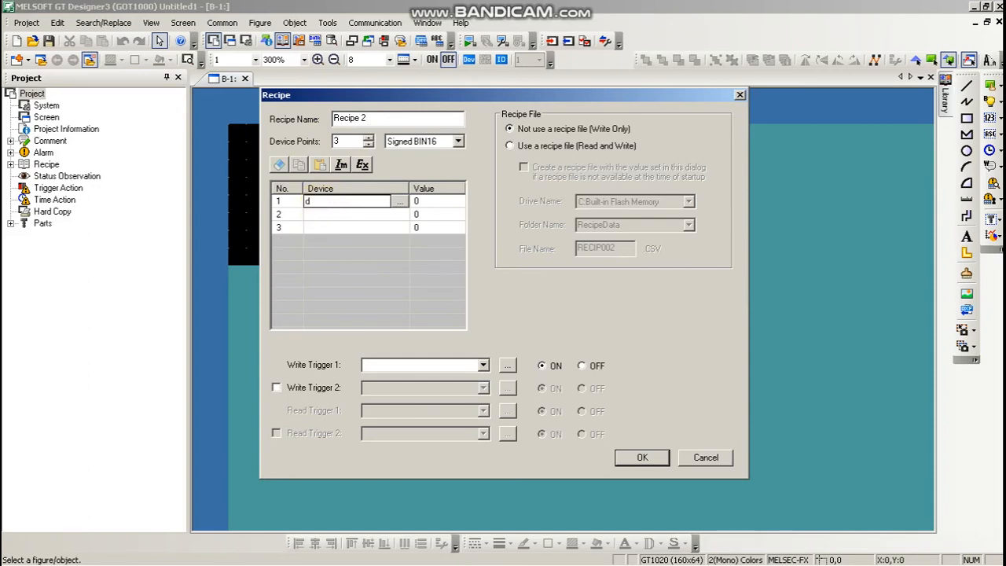
pyautogui.write('201')
pyautogui.click(322, 224)
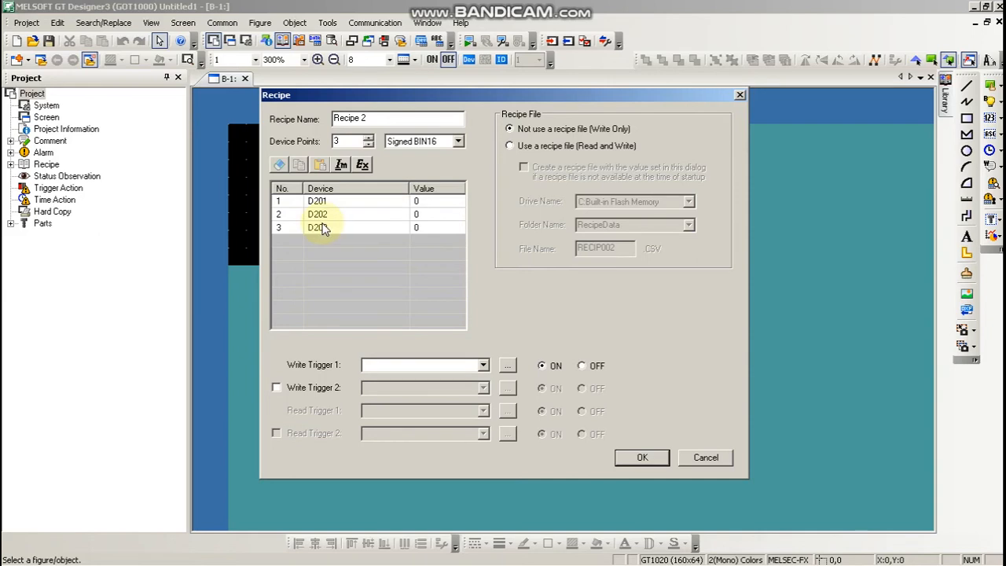
# Step: Enter the second recipe's values: 4 for D201, 5 for D202 and 6 for D203
pyautogui.click(422, 202)
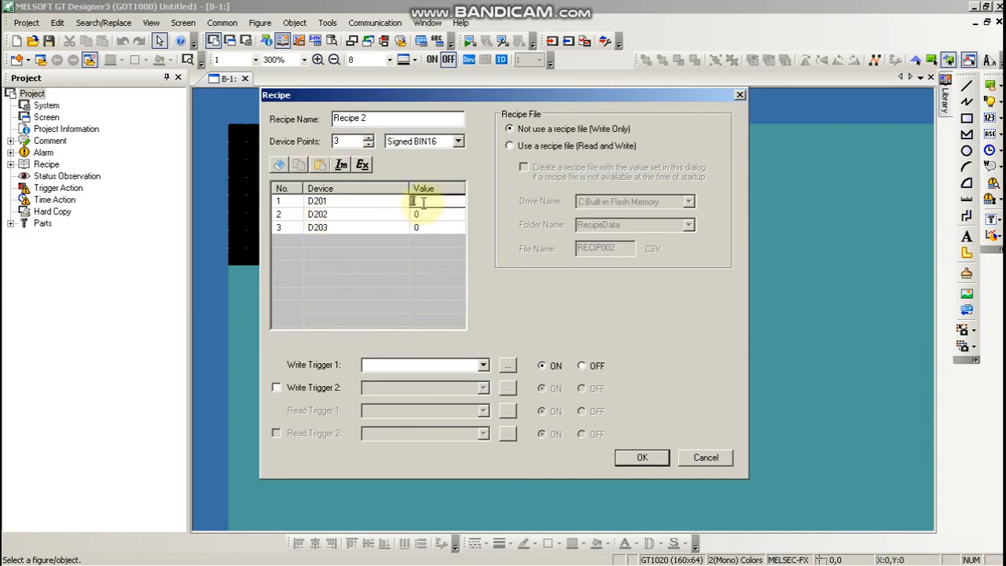
pyautogui.write('4')
pyautogui.click(415, 214)
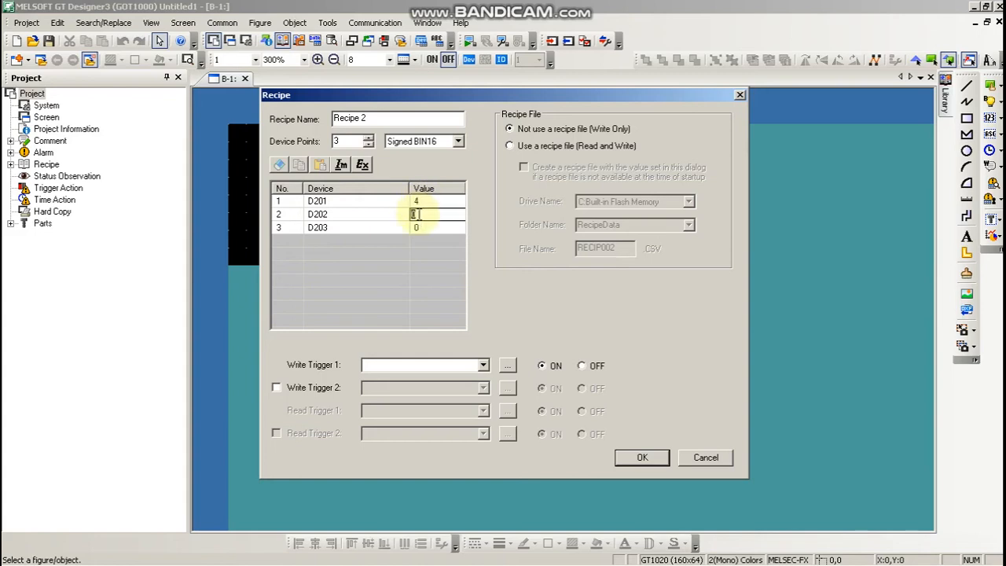
pyautogui.write('5')
pyautogui.click(427, 227)
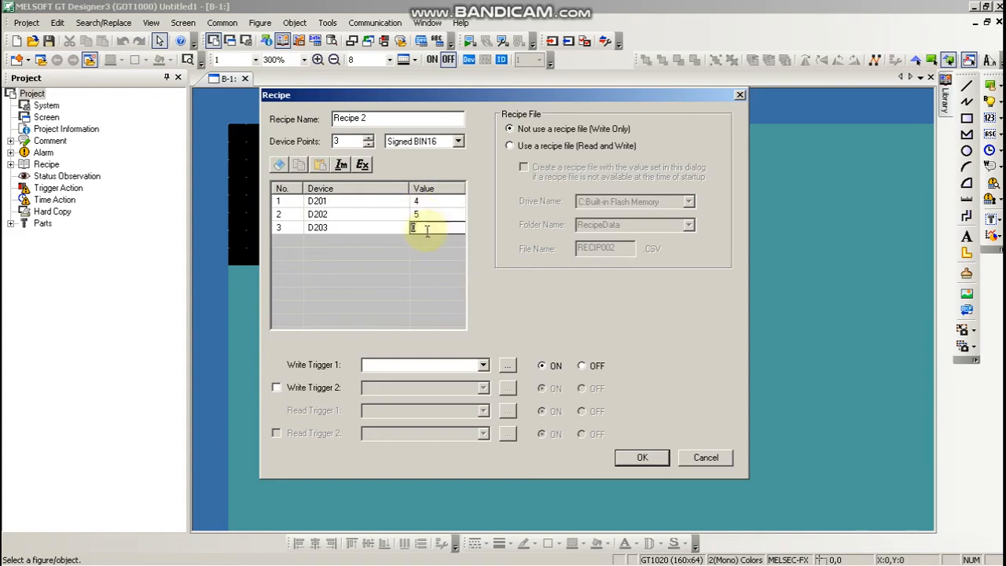
pyautogui.write('6')
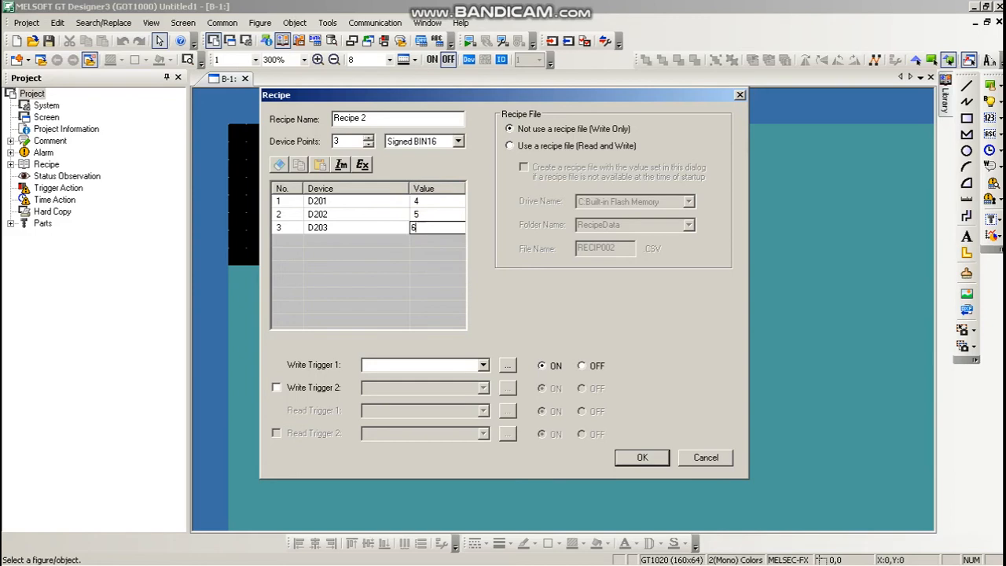
pyautogui.click(386, 241)
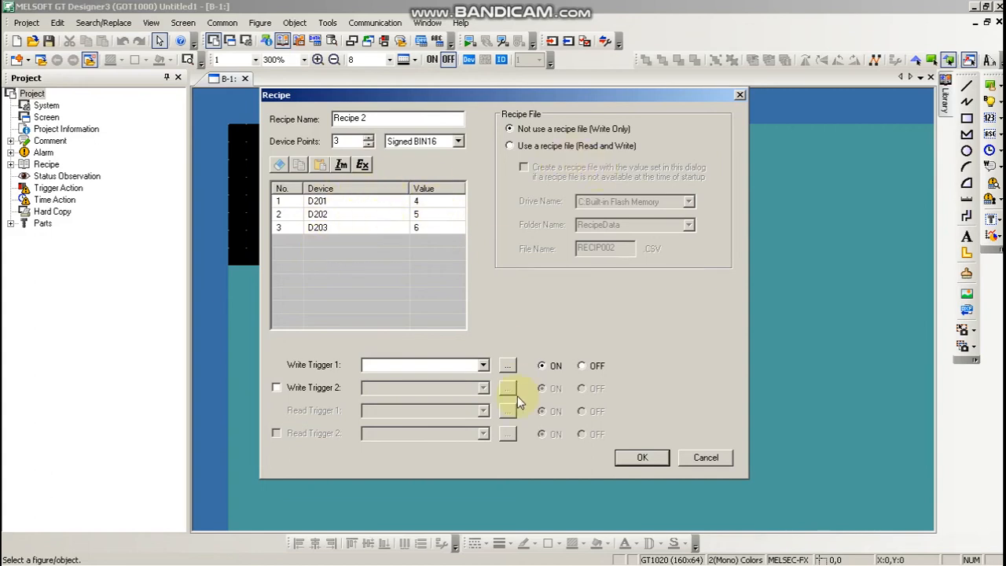
# Step: Set Write Trigger 1 of the second recipe to M2 and save the recipe
pyautogui.click(380, 365)
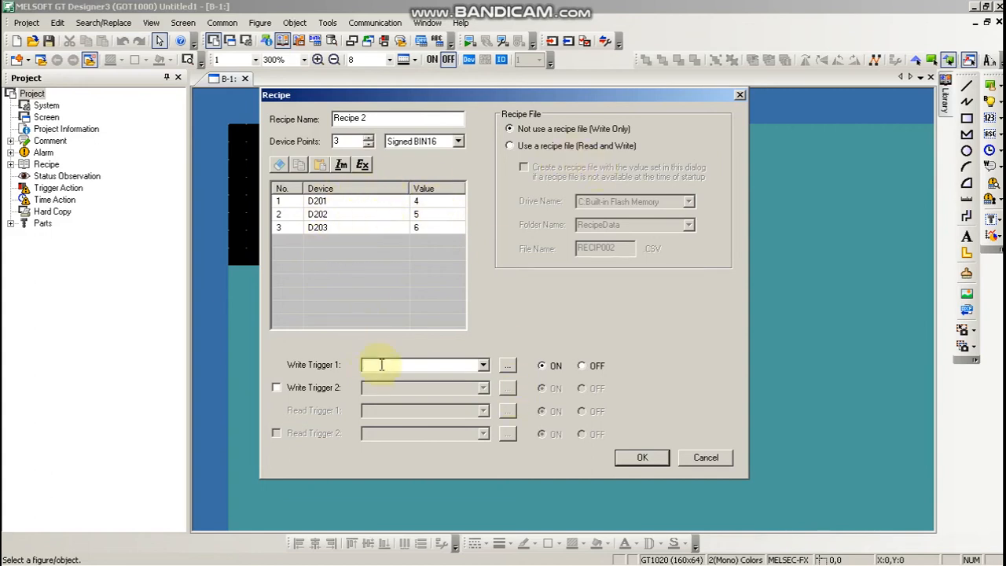
pyautogui.write('m2')
pyautogui.click(410, 304)
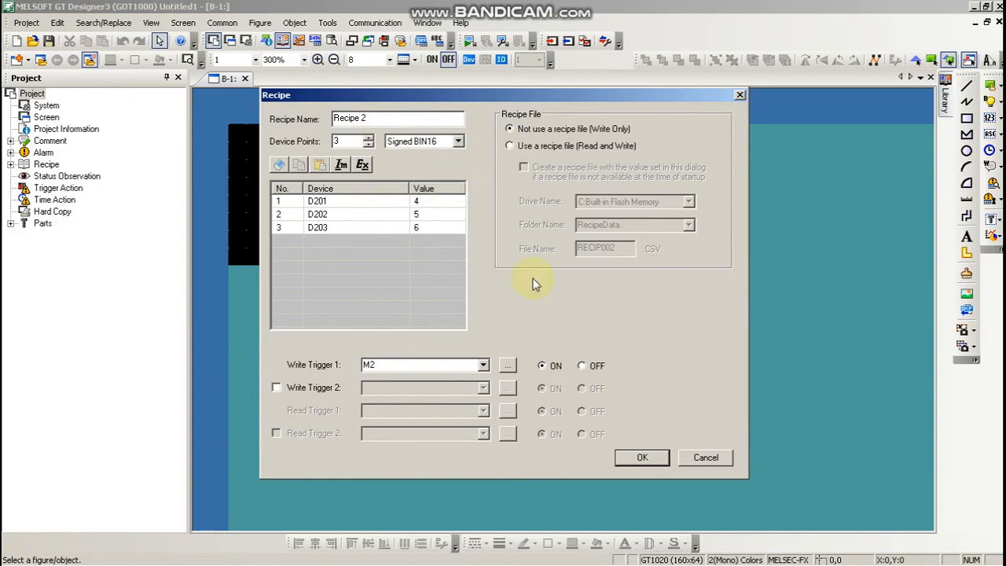
pyautogui.click(641, 461)
# Step: Add a third recipe with 3 device points and assign it consecutive devices starting at D201
pyautogui.click(650, 162)
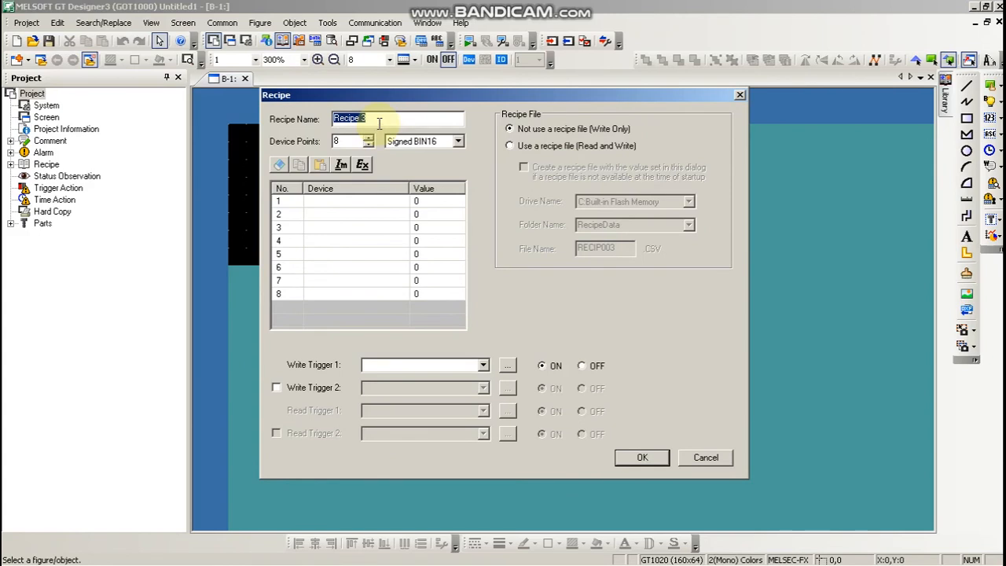
pyautogui.press('Tab')
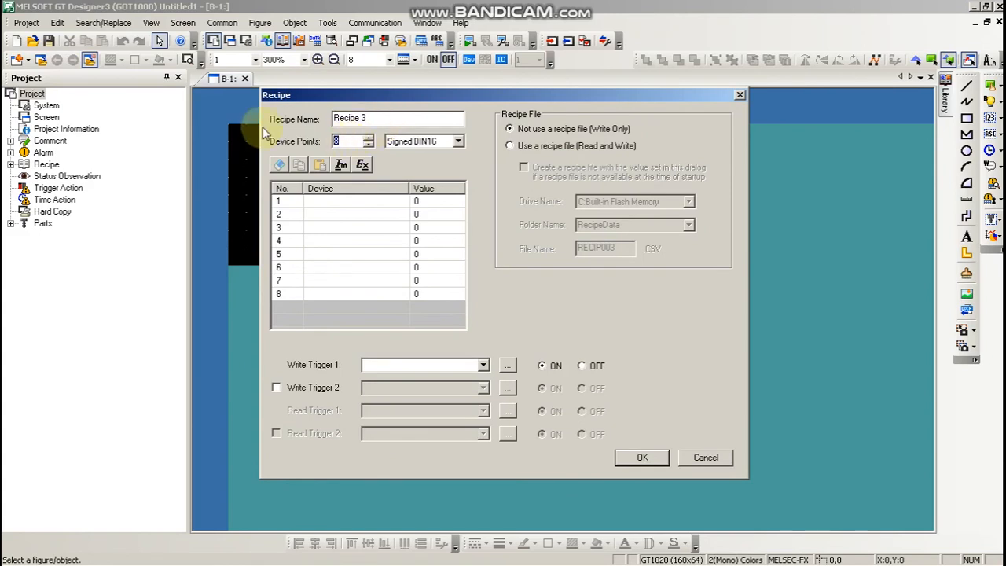
pyautogui.write('3')
pyautogui.click(318, 202)
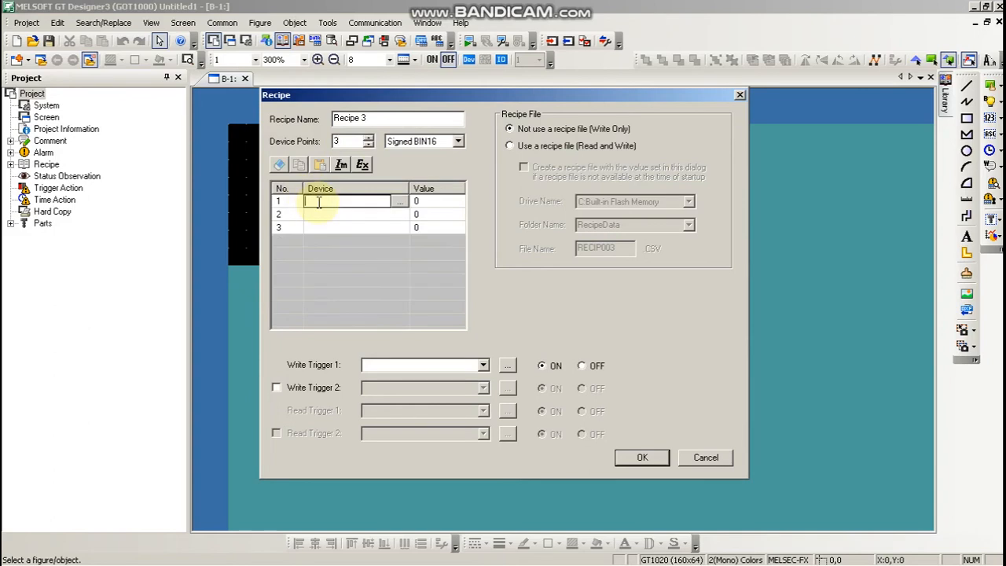
pyautogui.write('d')
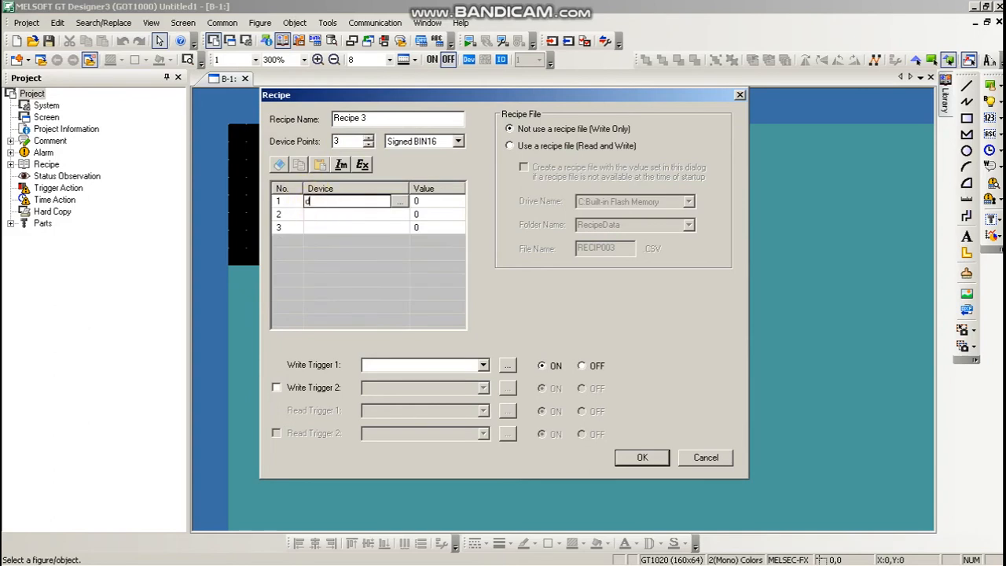
pyautogui.write('201')
pyautogui.press('Return')
# Step: Enter the third recipe's values: 7 for D201, 8 for D202 and 9 for D203
pyautogui.click(446, 203)
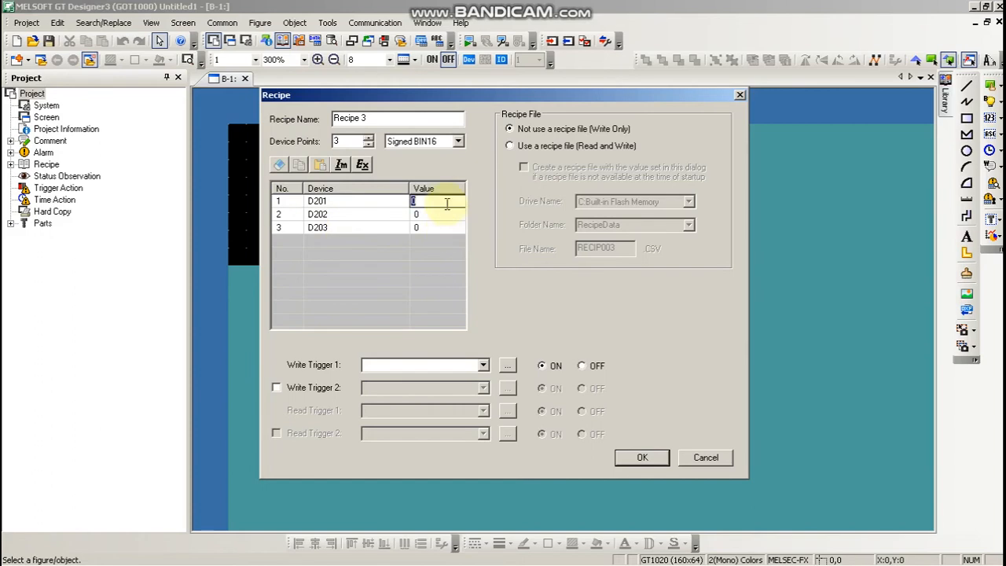
pyautogui.write('7')
pyautogui.click(442, 214)
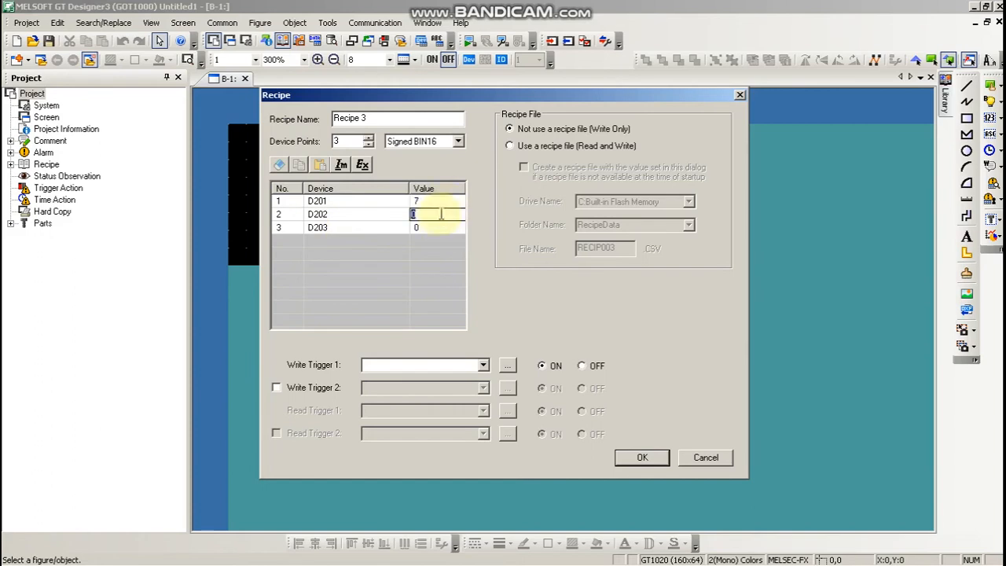
pyautogui.write('8')
pyautogui.click(448, 228)
pyautogui.write('9')
pyautogui.click(403, 304)
# Step: Set Write Trigger 1 of the third recipe to M3, save the recipe and close the recipe list
pyautogui.click(399, 365)
pyautogui.write('m')
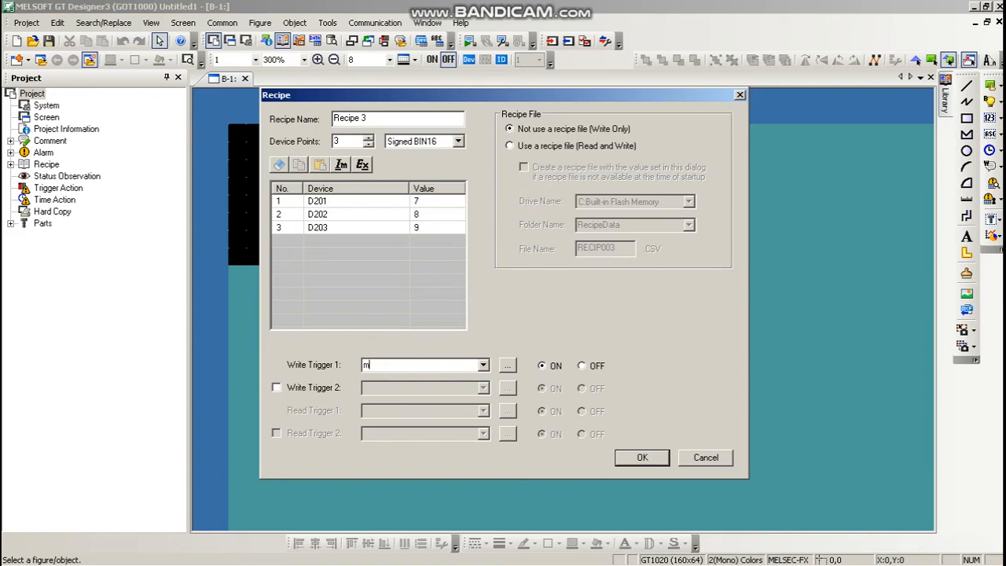
pyautogui.write('3')
pyautogui.click(635, 459)
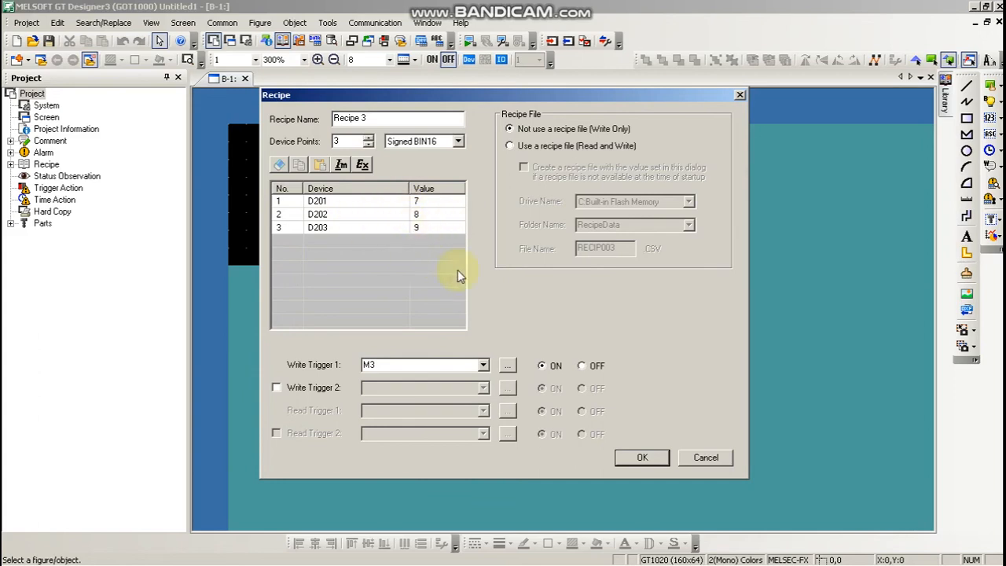
pyautogui.click(640, 457)
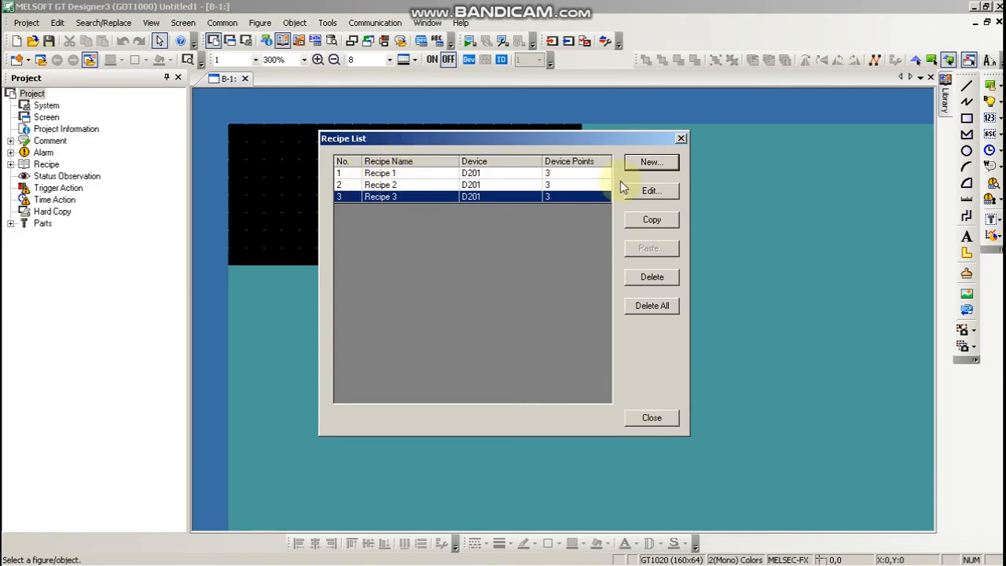
pyautogui.click(651, 418)
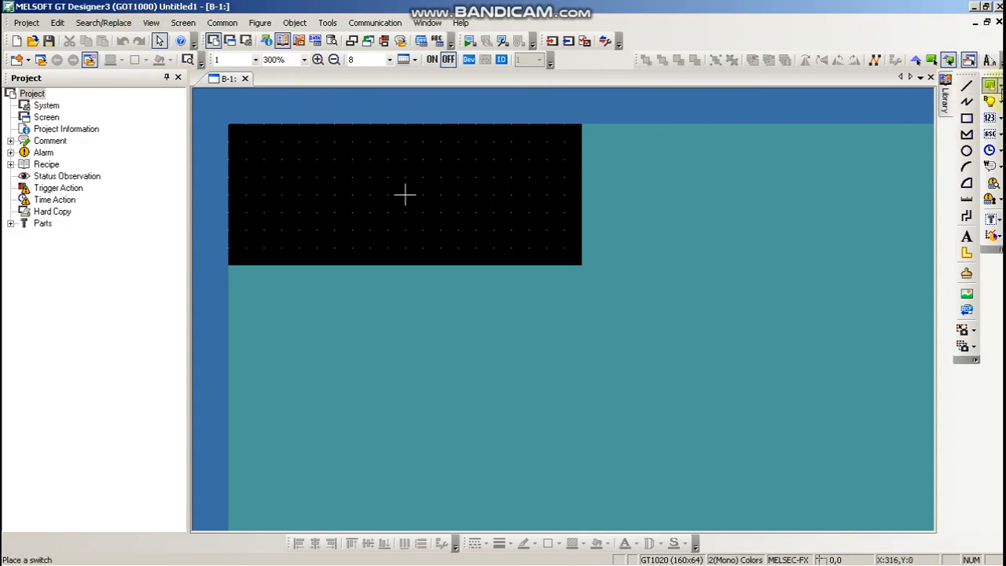
# Step: Place a text object reading "INGREDIENT 1" in the upper-left area of base screen B-1
pyautogui.click(967, 236)
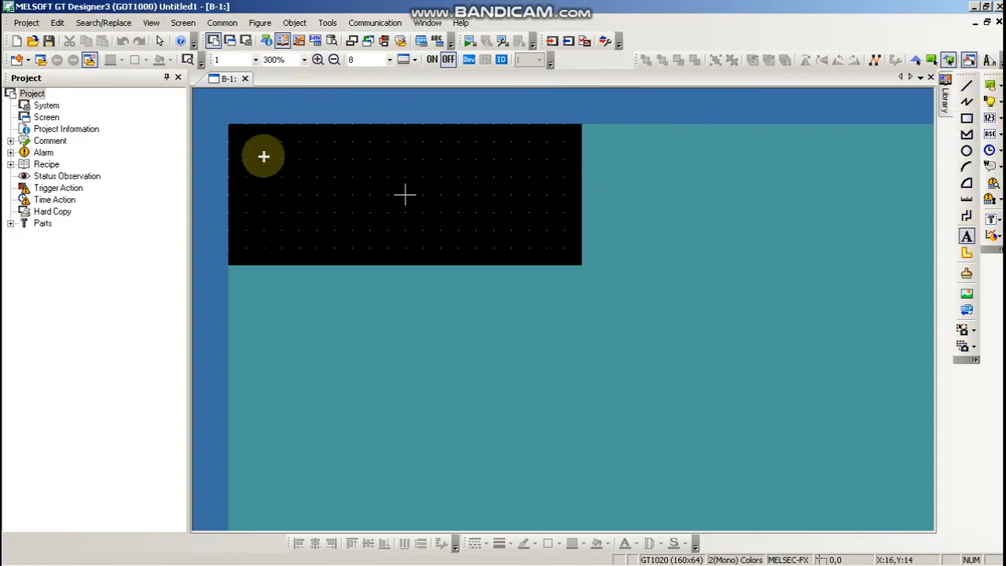
pyautogui.click(267, 159)
pyautogui.write('i')
pyautogui.press('BackSpace')
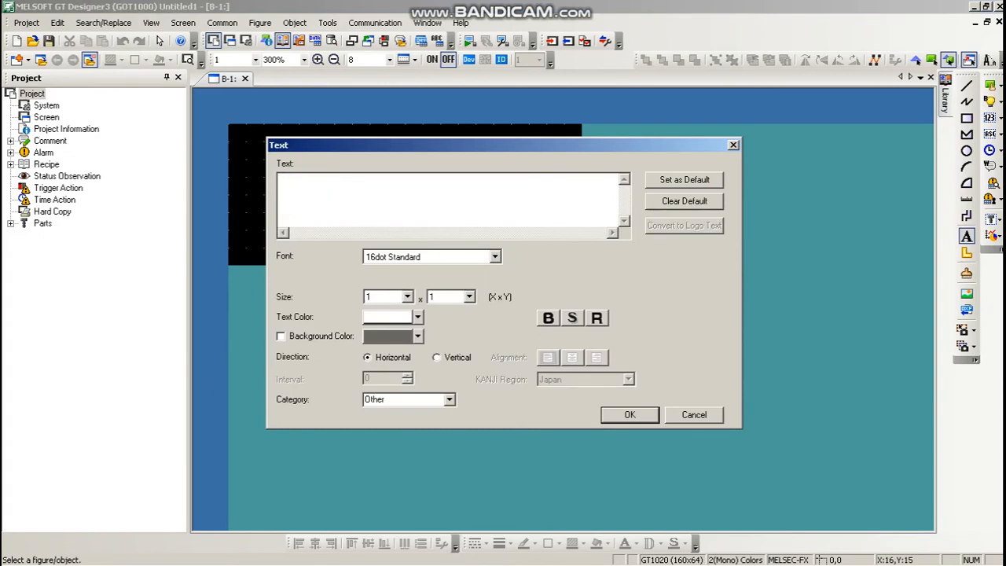
pyautogui.write('INGREDIENT 1')
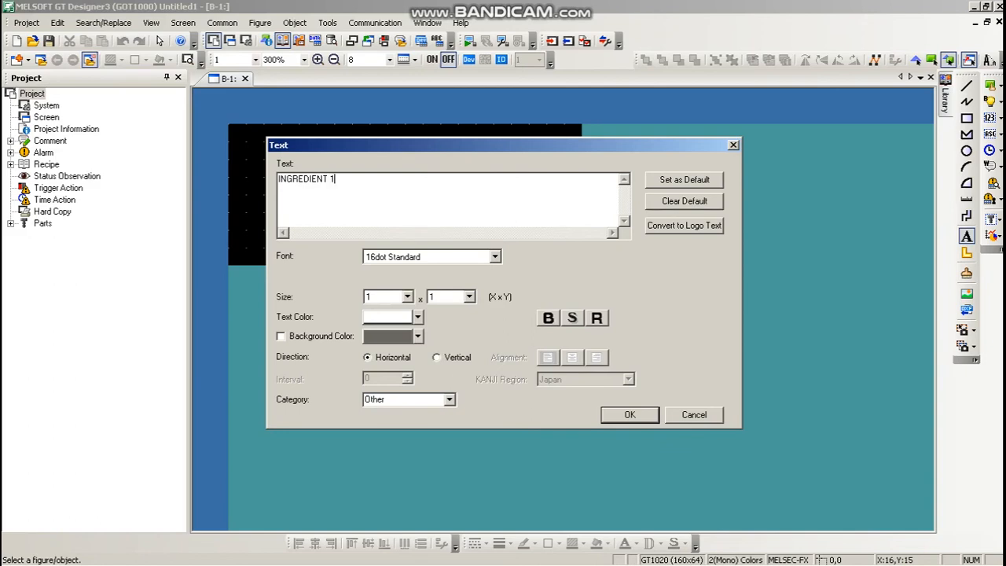
# Step: Set the INGREDIENT 1 text to Arial, size 10 dots, and move it close to the base screen's upper-left corner
pyautogui.click(377, 256)
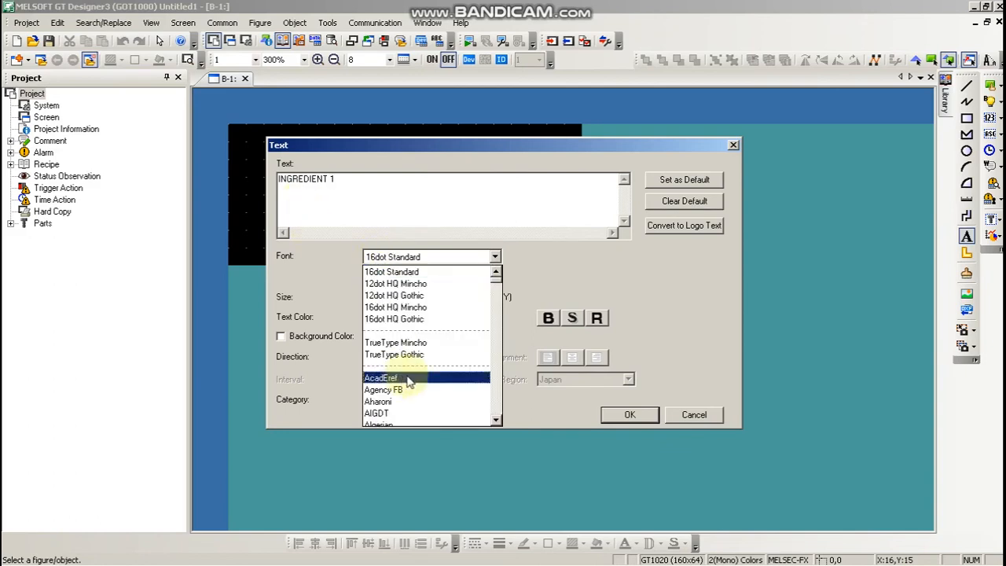
pyautogui.scroll(-1, 409, 380)
pyautogui.scroll(-1, 397, 381)
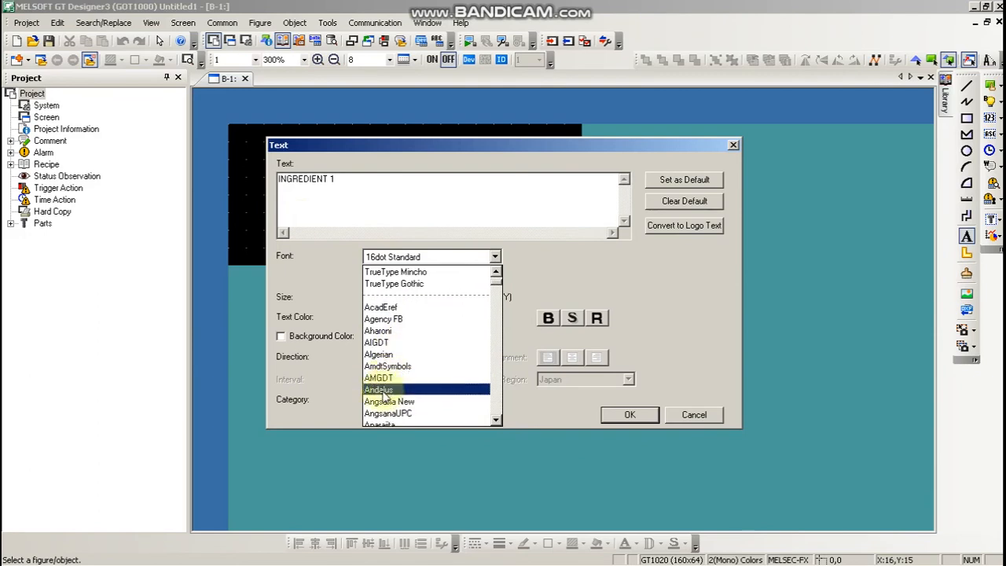
pyautogui.scroll(-2, 381, 379)
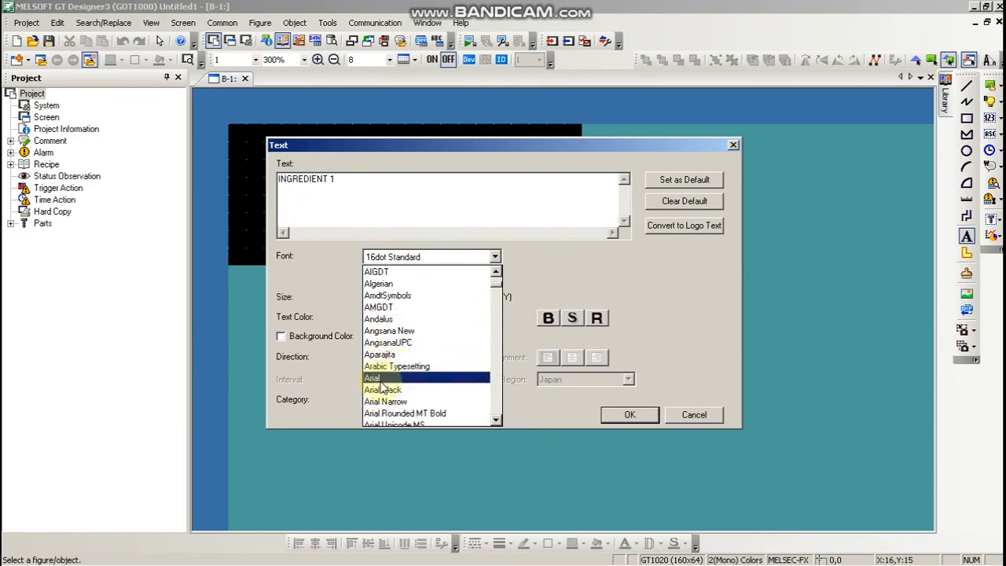
pyautogui.click(382, 378)
pyautogui.doubleClick(370, 295)
pyautogui.write('10')
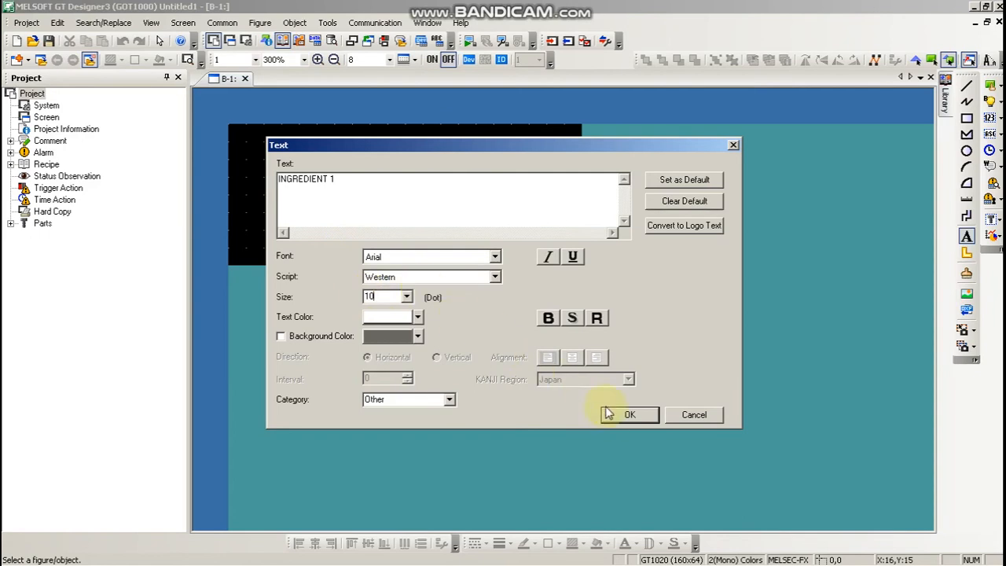
pyautogui.click(629, 414)
pyautogui.moveTo(322, 168); pyautogui.dragTo(290, 148)
pyautogui.click(352, 193)
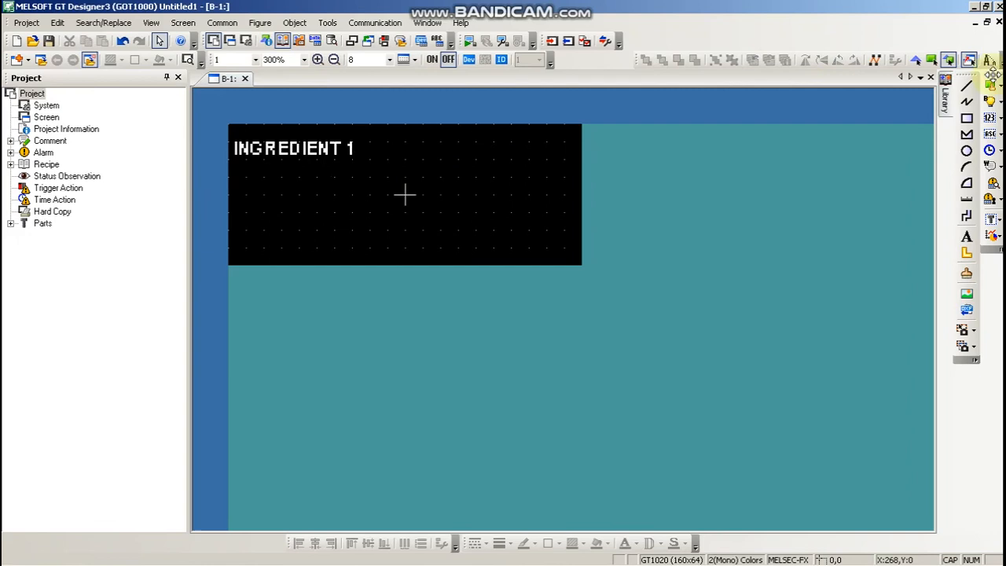
# Step: Place a Numerical Display object directly beside the INGREDIENT 1 label
pyautogui.click(998, 118)
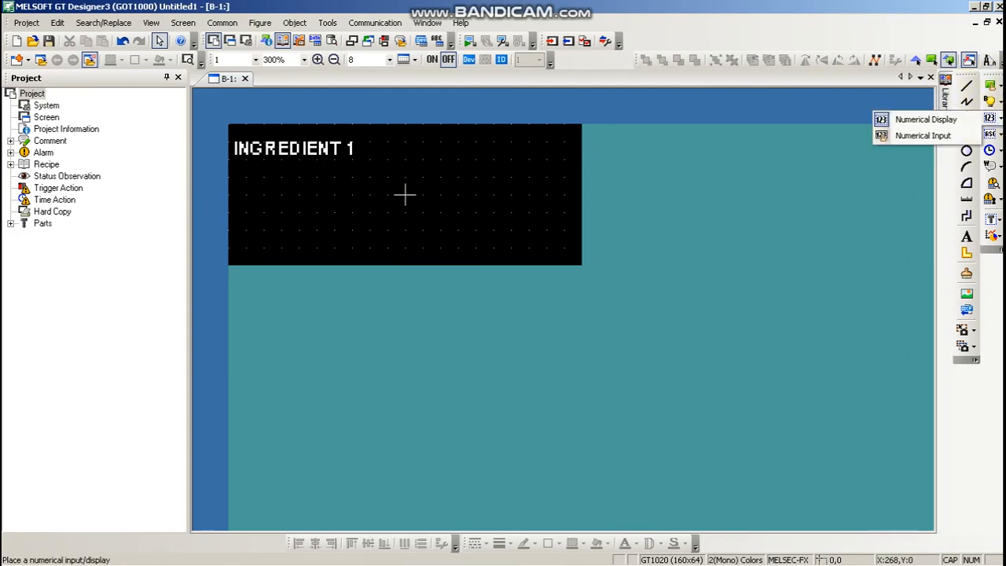
pyautogui.click(921, 118)
pyautogui.click(405, 147)
pyautogui.moveTo(424, 173); pyautogui.dragTo(379, 154)
# Step: Assign device D201 to the numerical display and set it to 5 digits filled with 0
pyautogui.doubleClick(379, 153)
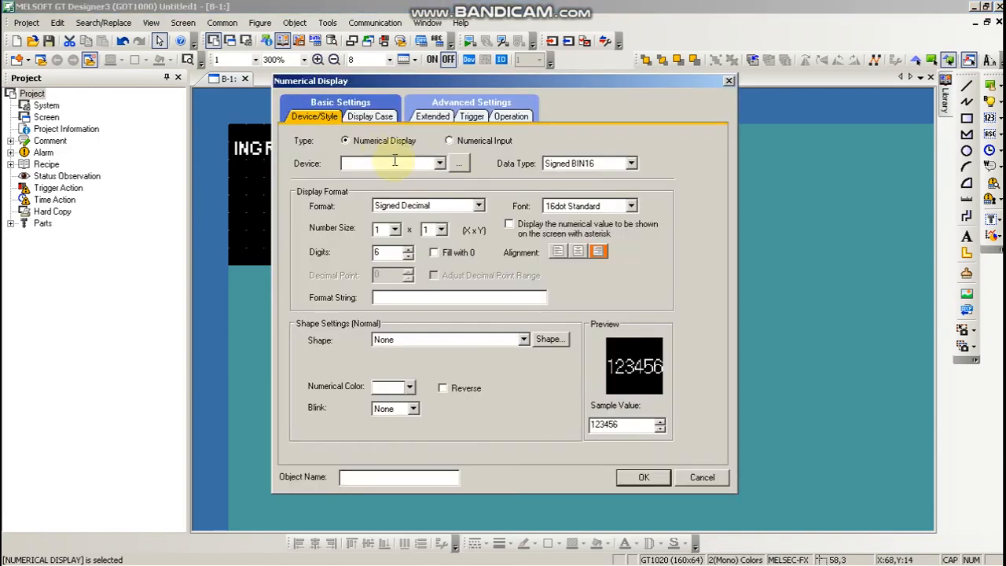
pyautogui.write('D201')
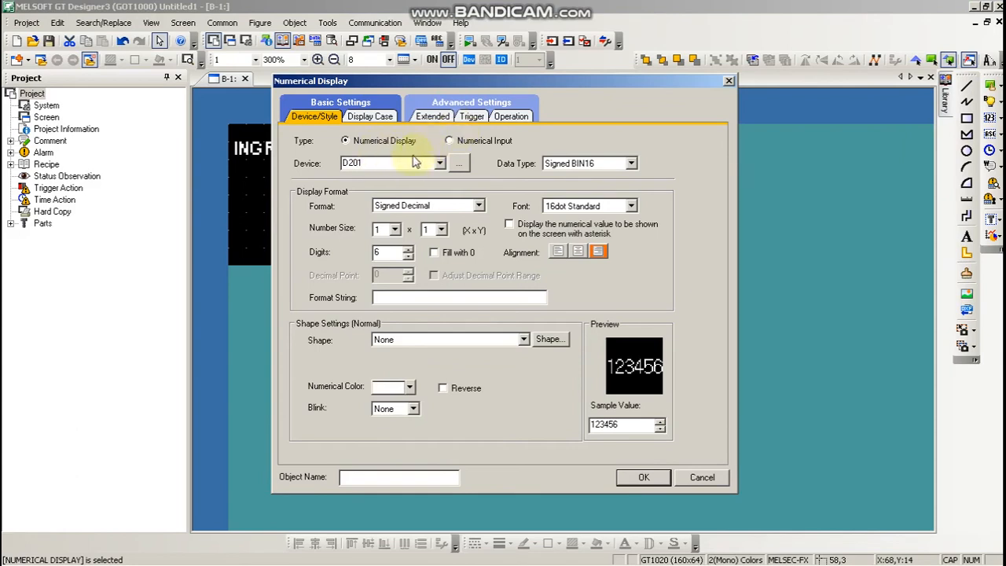
pyautogui.click(408, 257)
pyautogui.click(433, 252)
pyautogui.click(628, 477)
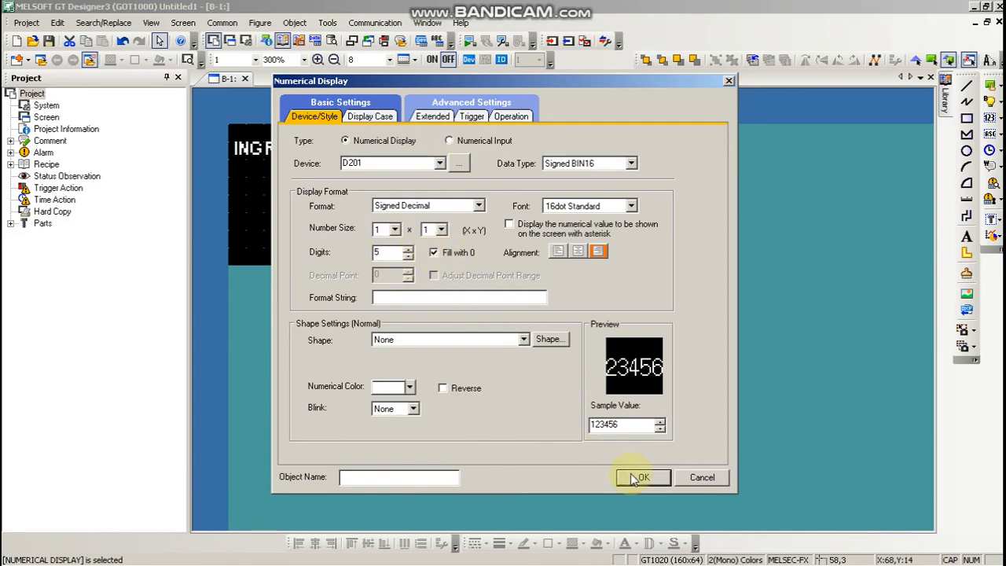
# Step: Duplicate the INGREDIENT 1 label and its numerical display twice below the original to form three rows
pyautogui.moveTo(230, 125); pyautogui.dragTo(464, 183)
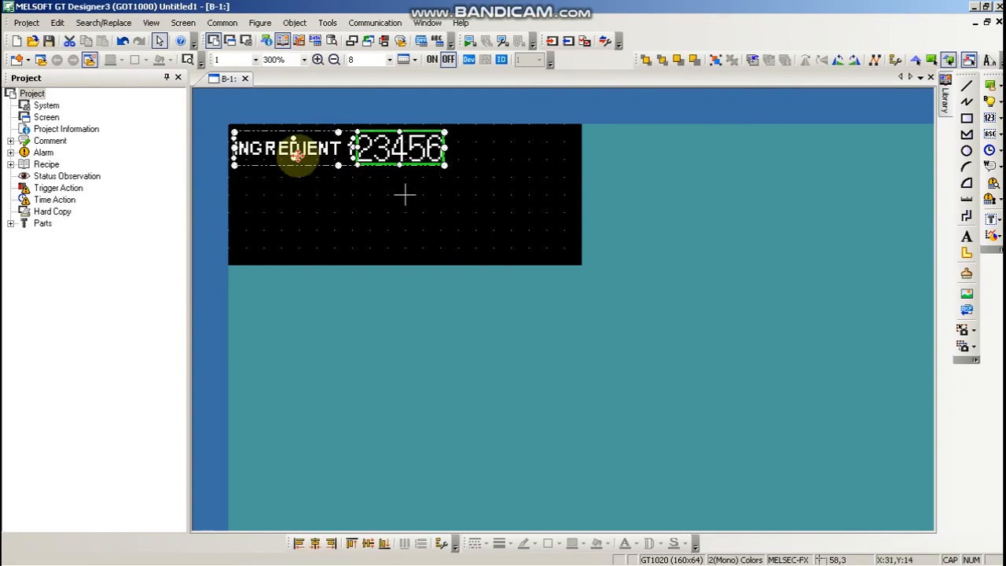
pyautogui.moveTo(291, 154); pyautogui.dragTo(292, 192)
pyautogui.click(289, 209)
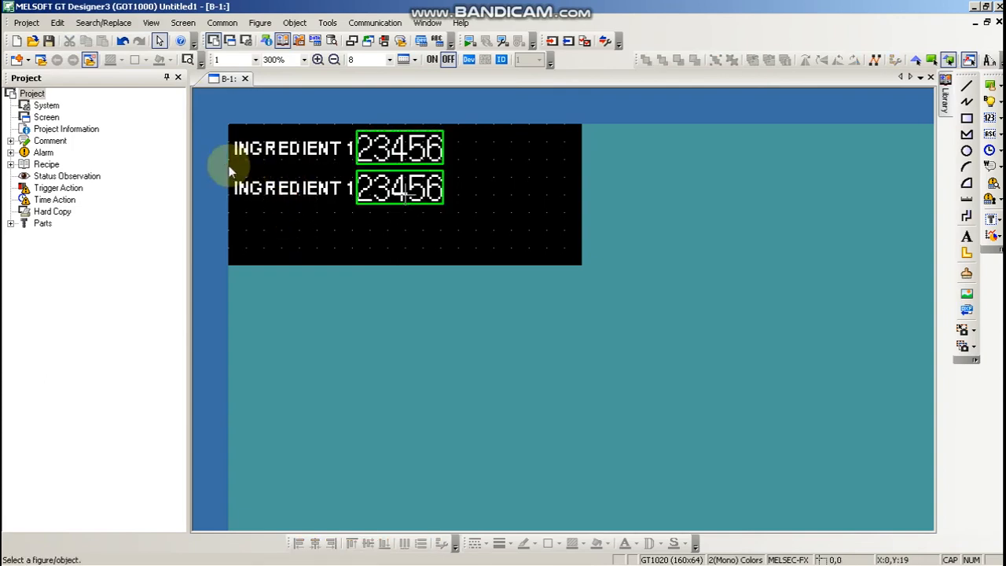
pyautogui.moveTo(415, 191); pyautogui.dragTo(417, 238)
pyautogui.click(401, 279)
# Step: Move all three label and display rows down slightly to fit the base screen's height
pyautogui.moveTo(212, 105); pyautogui.dragTo(487, 292)
pyautogui.moveTo(385, 227); pyautogui.dragTo(396, 238)
pyautogui.click(482, 218)
# Step: Change the second row's label to "INGREDIENT 2" and its numerical display's device to D202
pyautogui.doubleClick(306, 198)
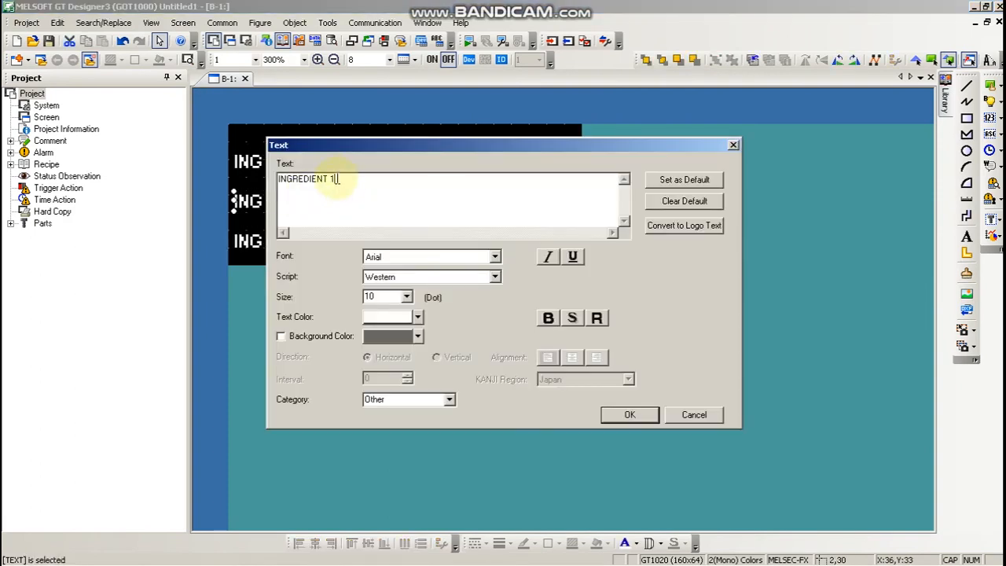
pyautogui.write('2')
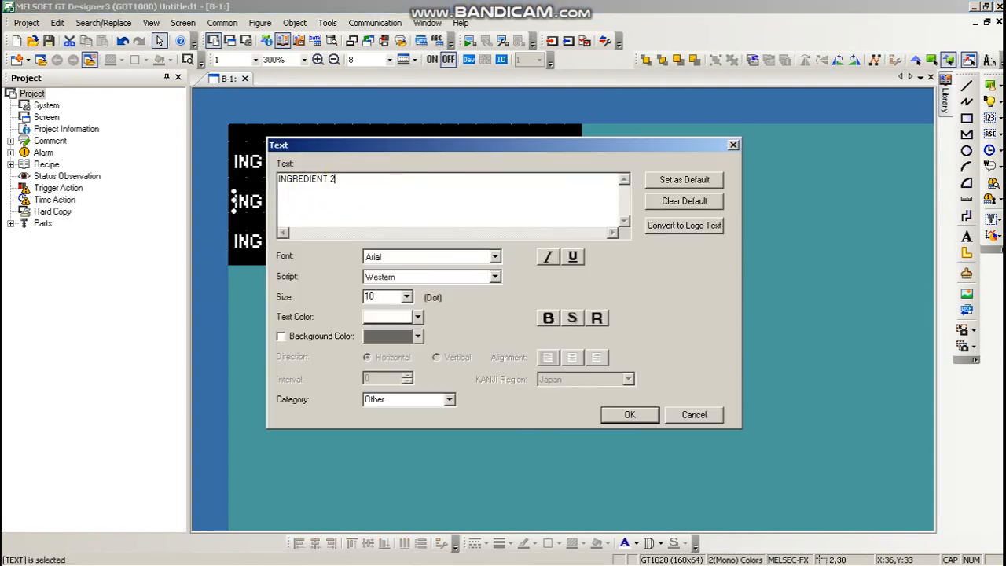
pyautogui.click(619, 412)
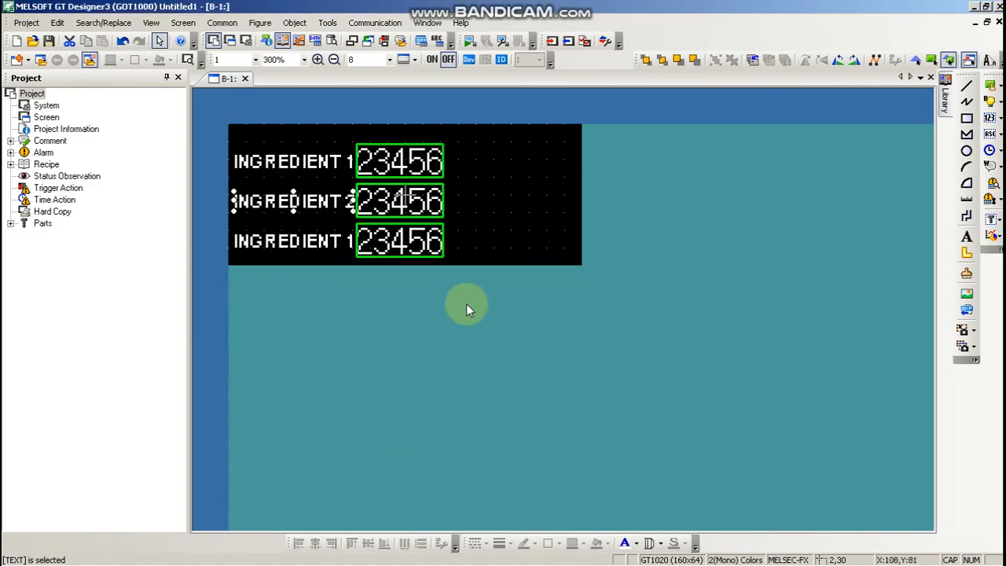
pyautogui.doubleClick(399, 198)
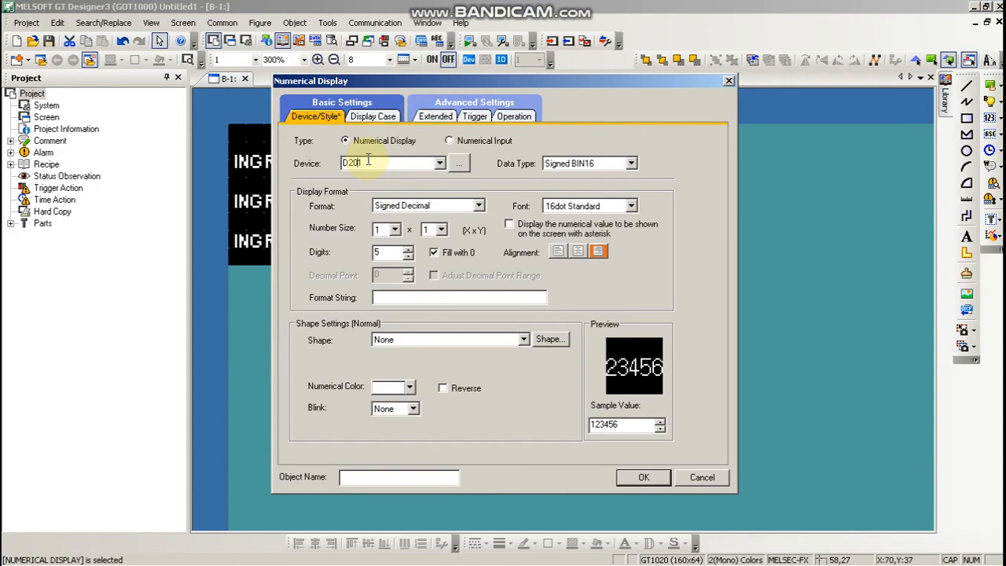
pyautogui.write('2')
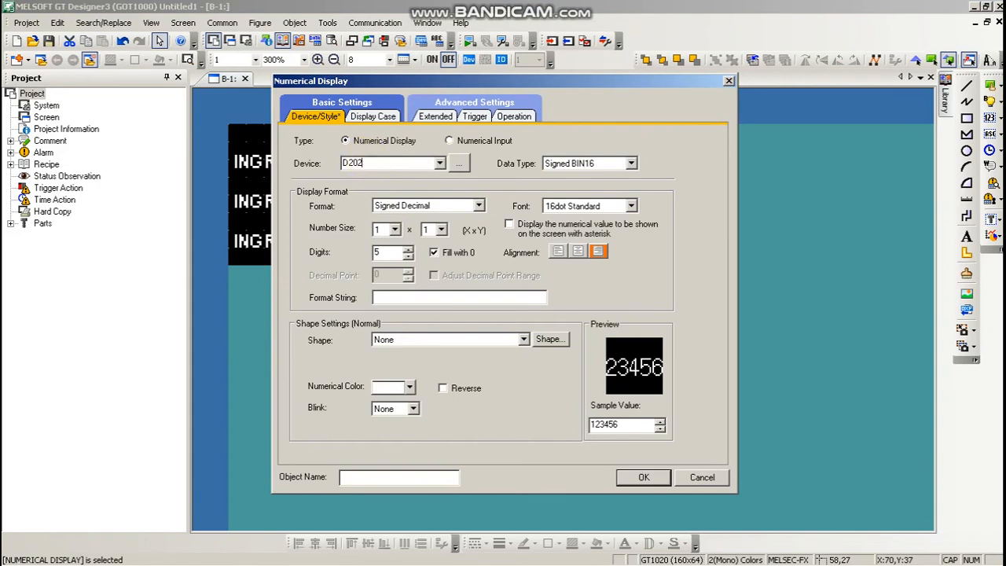
pyautogui.click(643, 477)
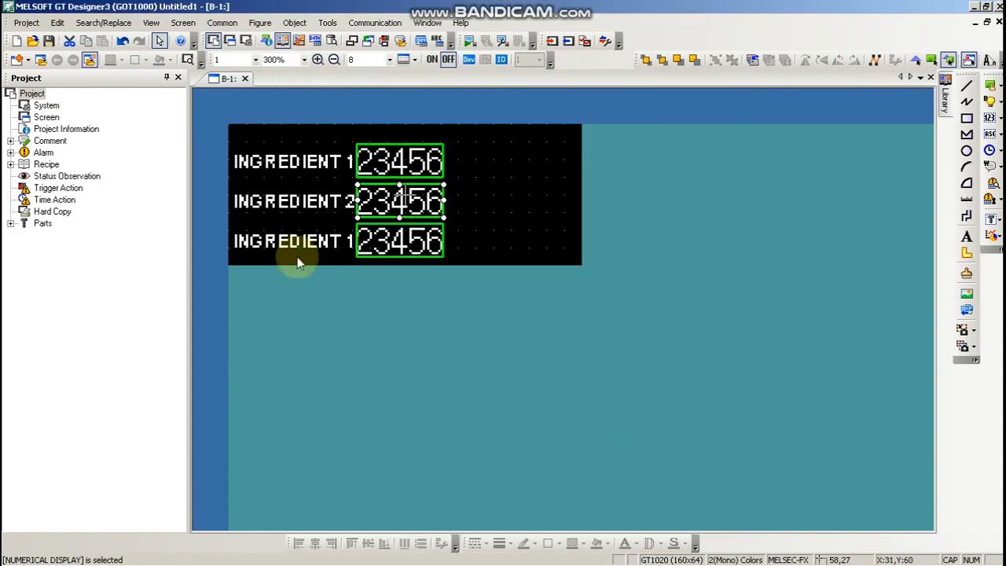
# Step: Change the third row's label to "INGREDIENT 3" and its numerical display's device to D203
pyautogui.click(298, 242)
pyautogui.doubleClick(298, 242)
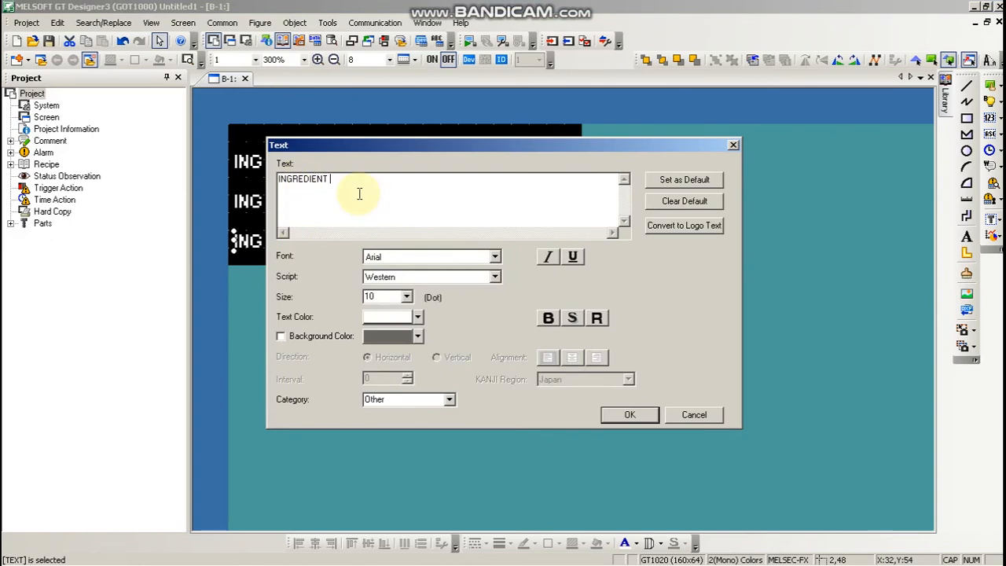
pyautogui.write('3')
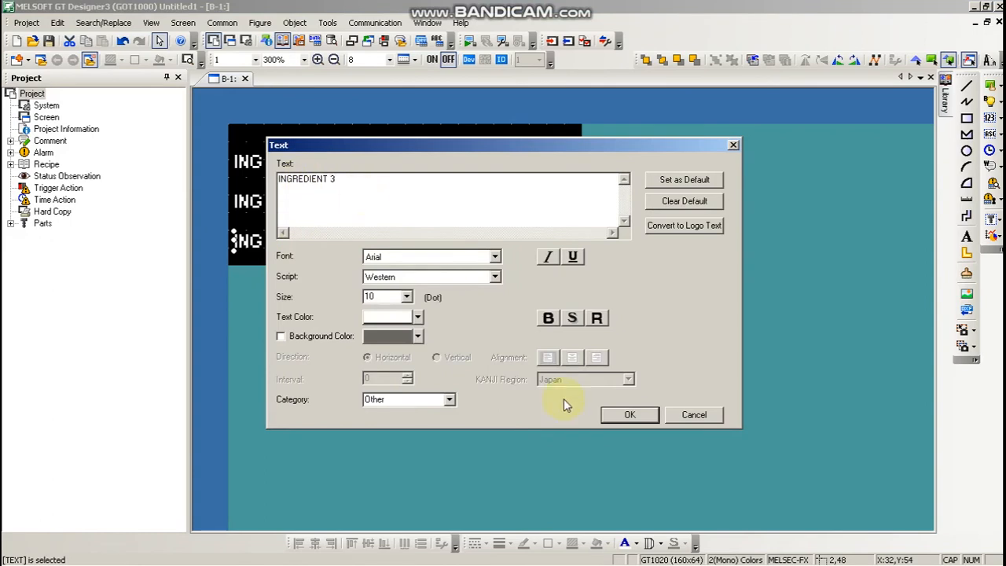
pyautogui.click(629, 415)
pyautogui.click(409, 239)
pyautogui.doubleClick(408, 239)
pyautogui.doubleClick(374, 162)
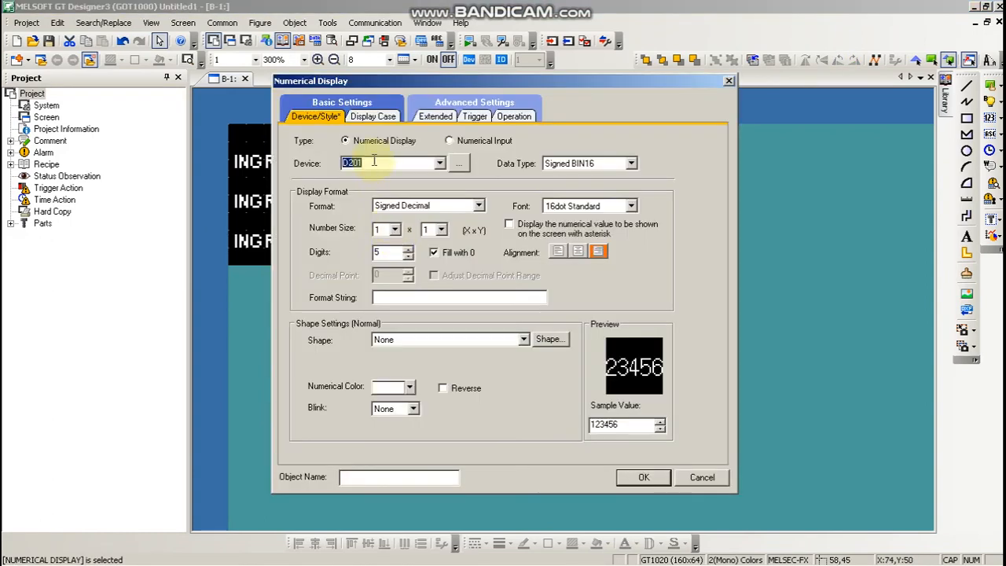
pyautogui.write('D202')
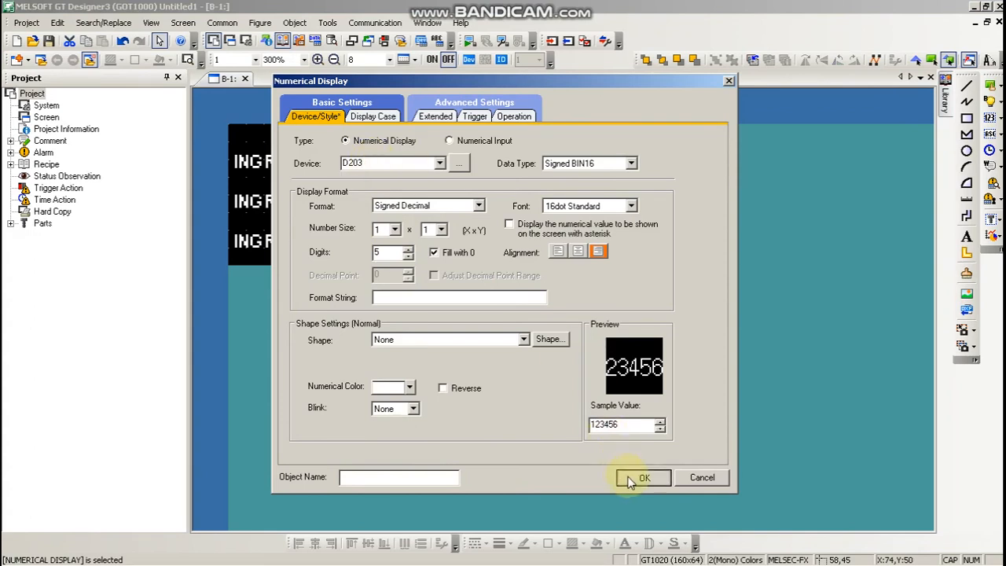
pyautogui.click(643, 477)
pyautogui.click(559, 279)
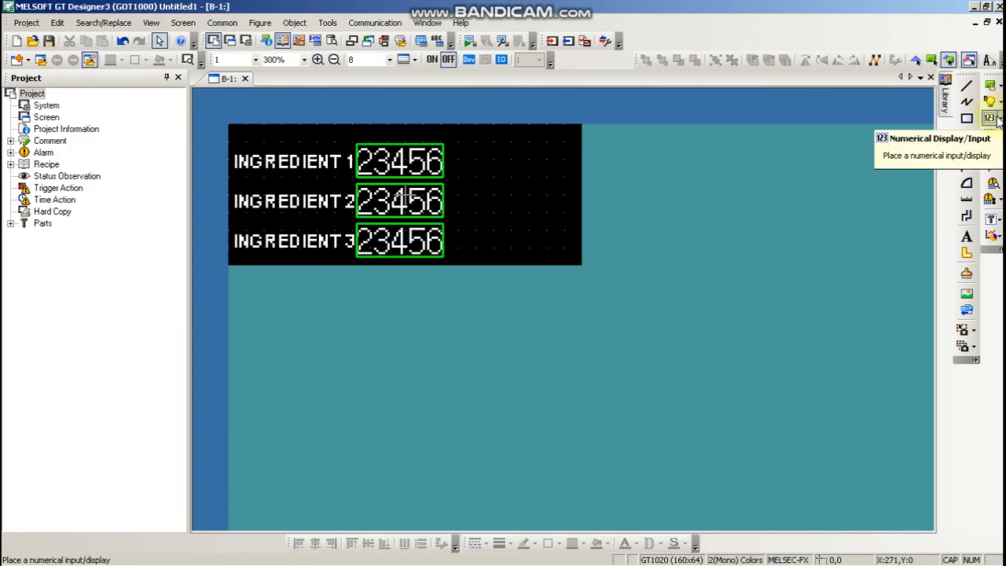
# Step: Copy the INGREDIENT 1 label to the free area beyond the first row's display and change the copy's text to "WRITE"
pyautogui.click(298, 155)
pyautogui.moveTo(298, 153); pyautogui.dragTo(513, 152)
pyautogui.doubleClick(512, 153)
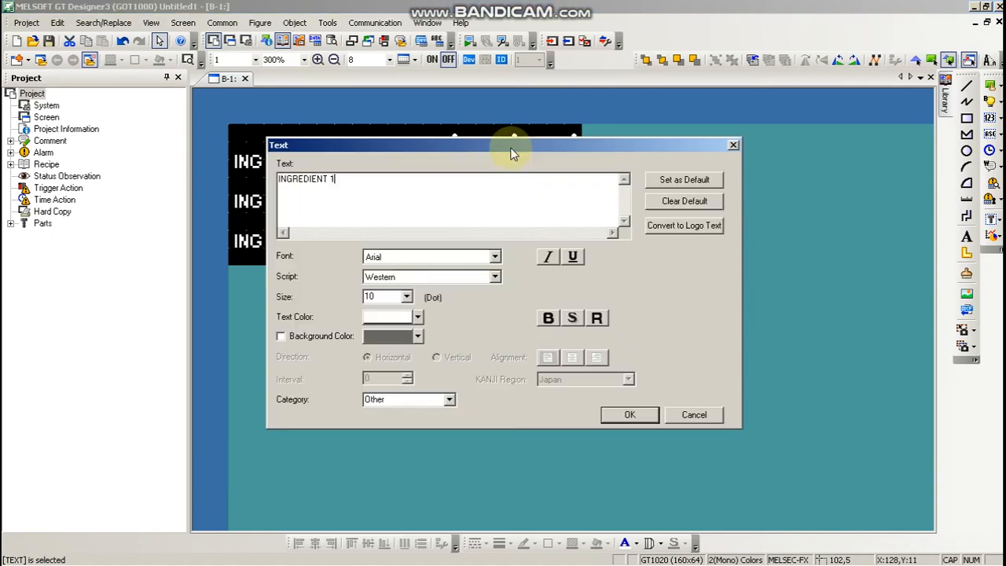
pyautogui.moveTo(354, 176); pyautogui.dragTo(245, 167)
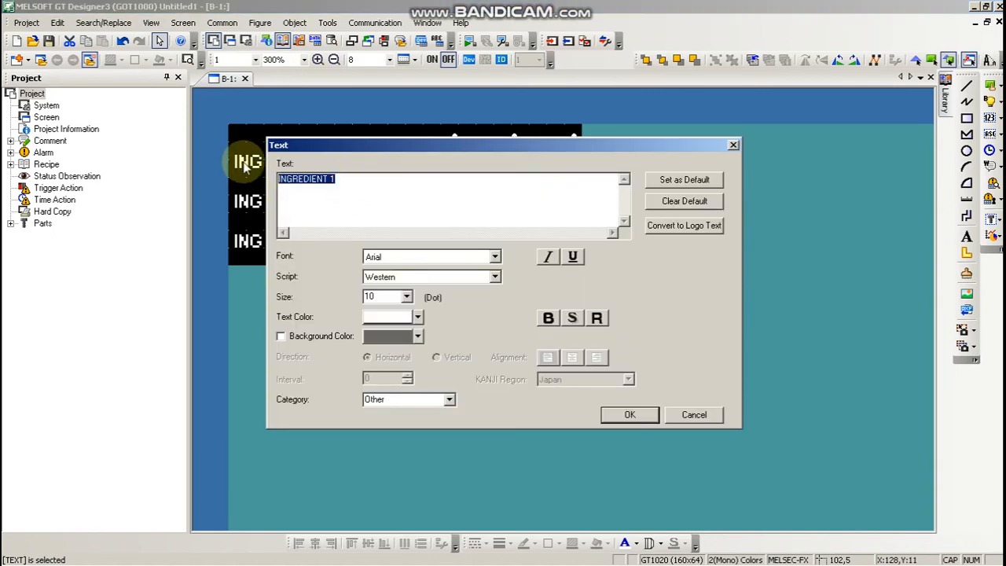
pyautogui.write('WRITE')
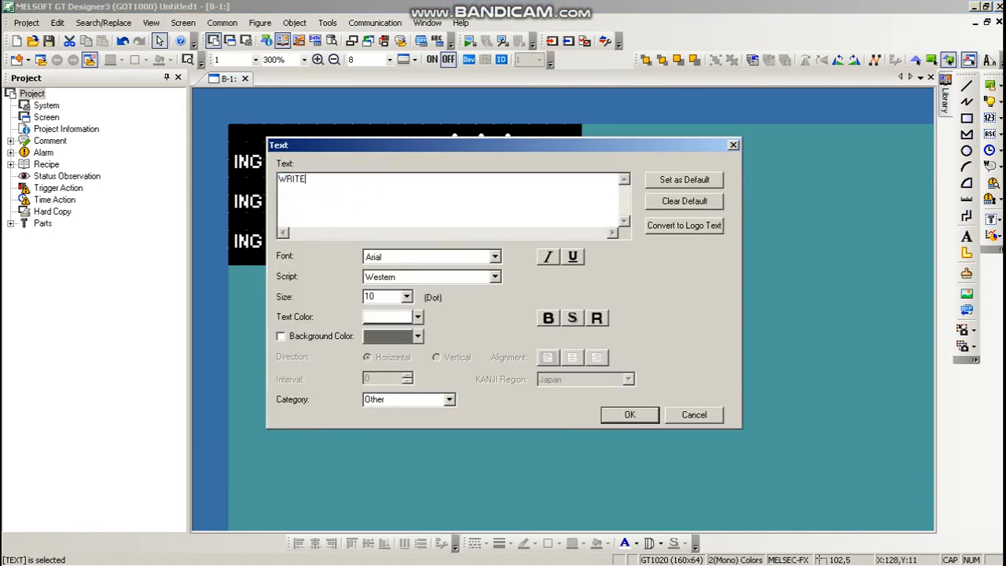
pyautogui.click(618, 414)
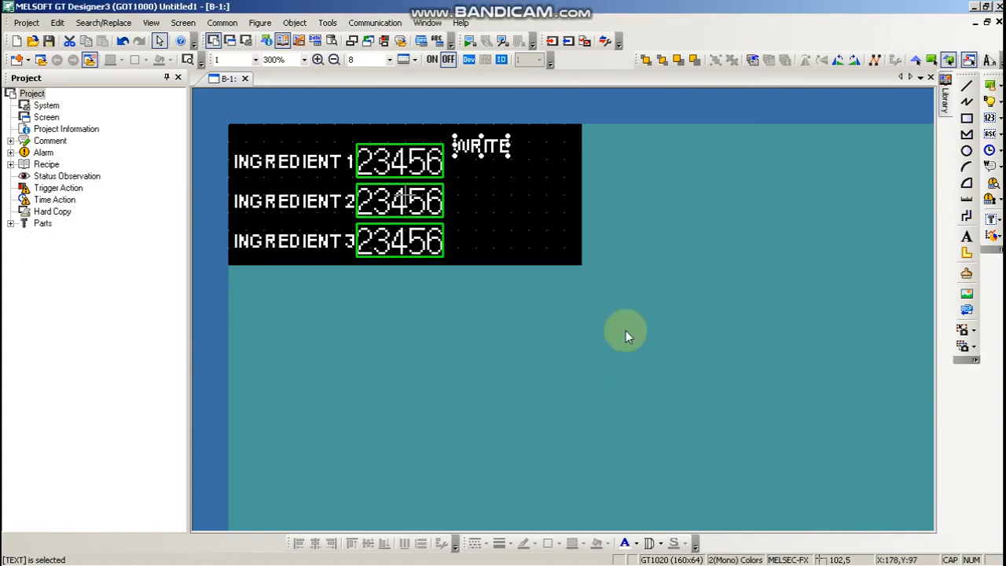
pyautogui.click(561, 181)
pyautogui.click(999, 85)
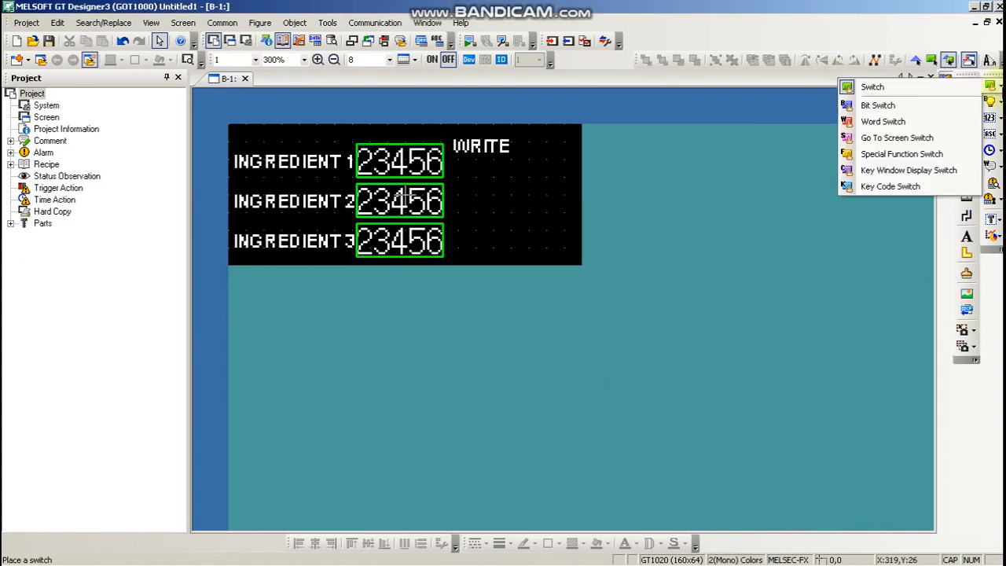
pyautogui.click(915, 107)
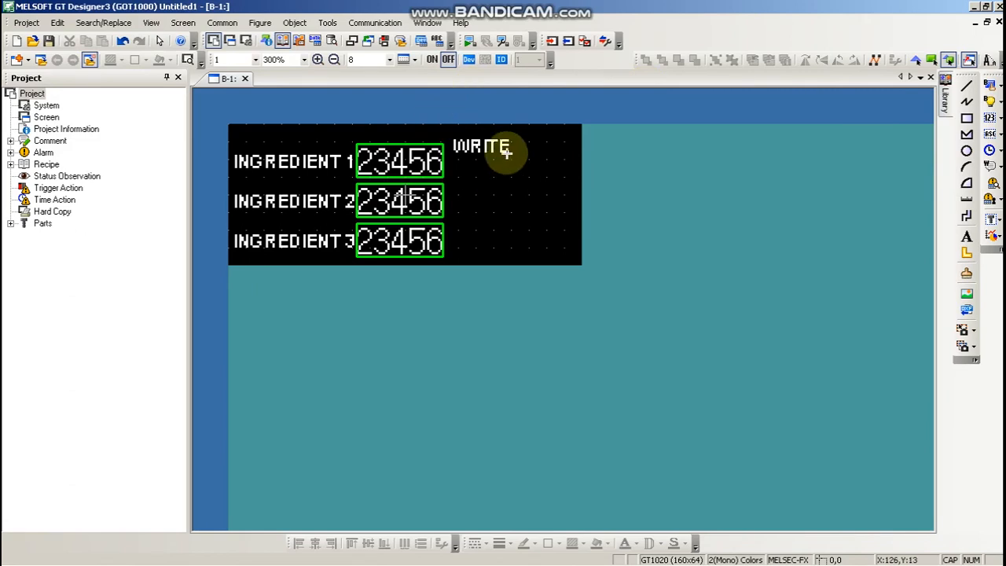
pyautogui.moveTo(450, 175); pyautogui.dragTo(501, 213)
pyautogui.press('Delete')
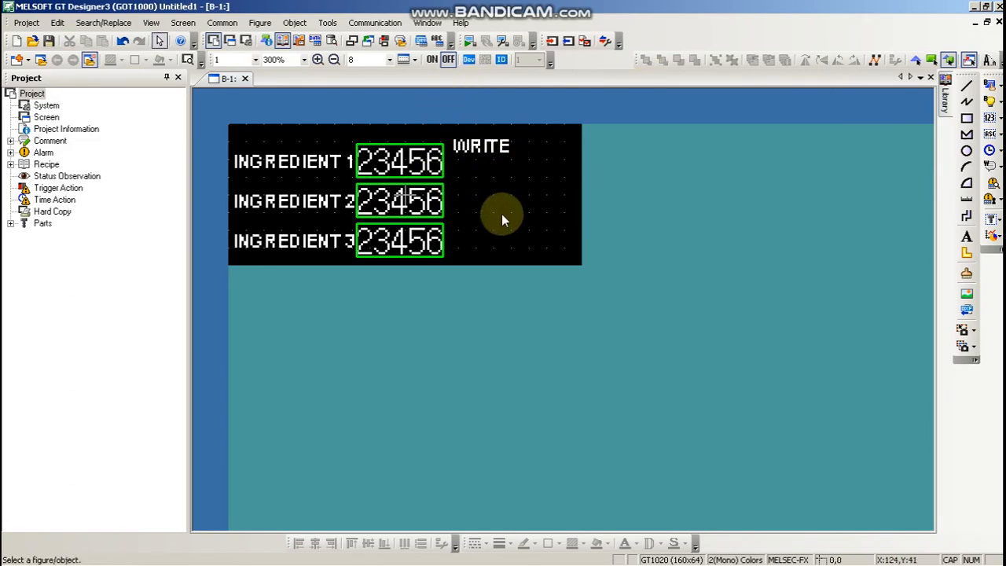
# Step: Place a bit switch below the WRITE label and shrink it to about the label's width
pyautogui.click(996, 85)
pyautogui.click(874, 104)
pyautogui.click(497, 174)
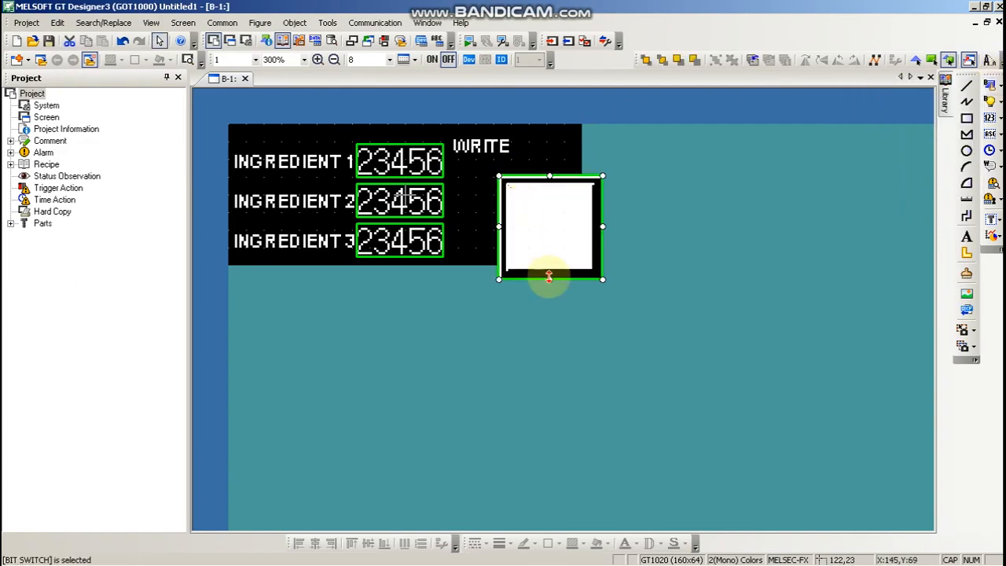
pyautogui.moveTo(550, 277); pyautogui.dragTo(532, 210)
pyautogui.moveTo(602, 191); pyautogui.dragTo(492, 181)
# Step: Set the new bit switch's device to M1
pyautogui.doubleClick(491, 183)
pyautogui.write('7777777777777777777777777777777')
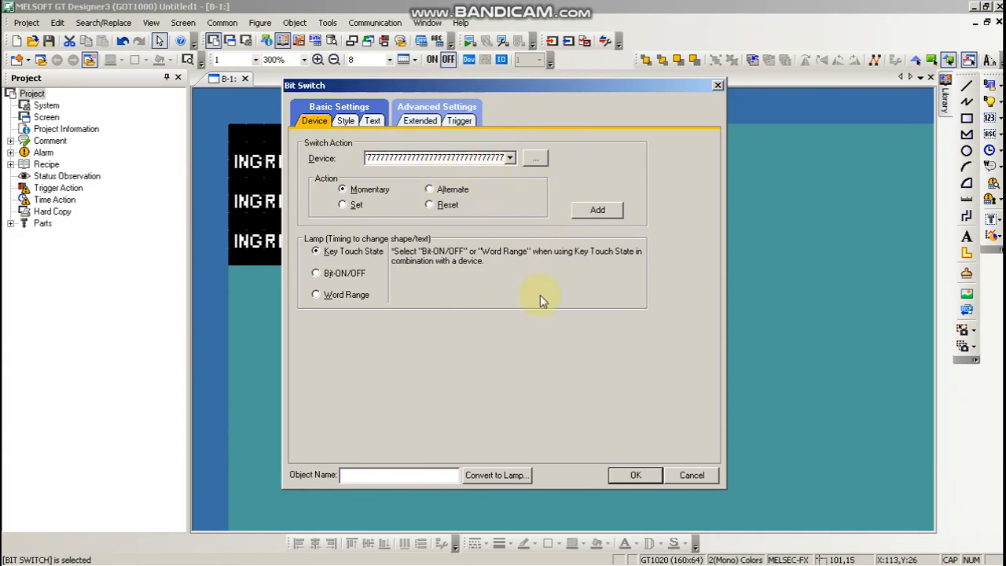
pyautogui.click(658, 469)
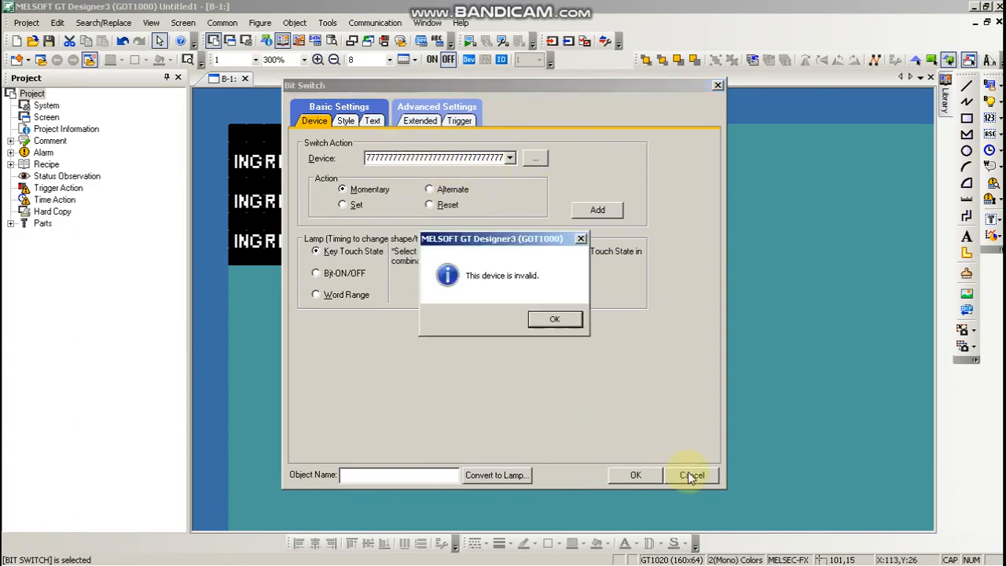
pyautogui.click(556, 319)
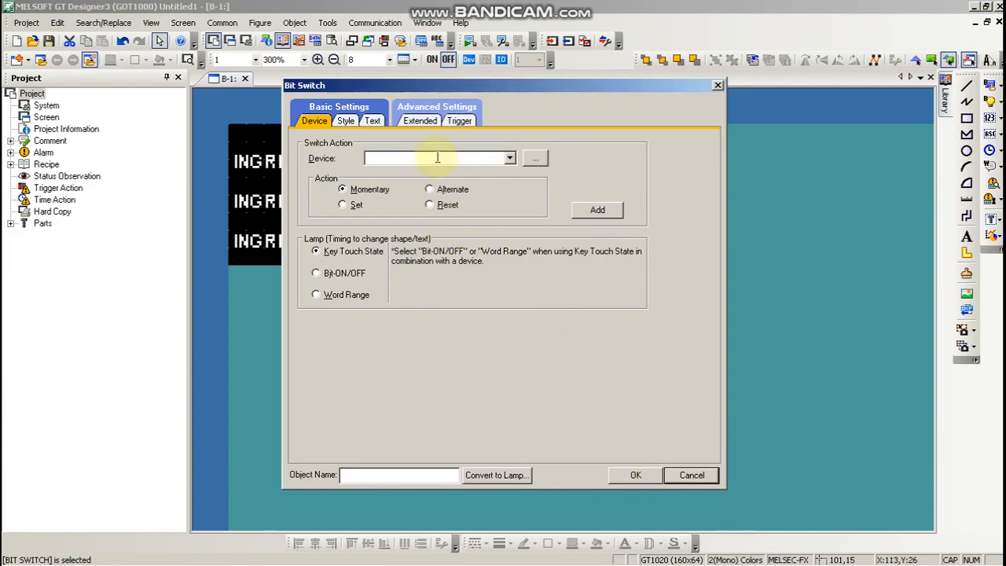
pyautogui.write('M1')
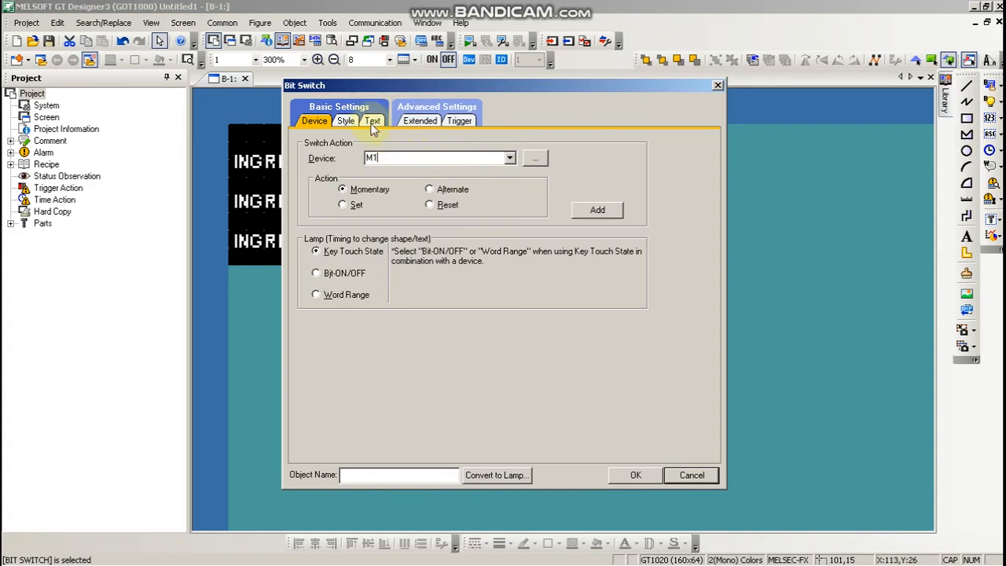
# Step: Change the bit switch's shape to Square_3D_Fixed Width_Push : Rect_3 for both the OFF and ON states
pyautogui.click(346, 121)
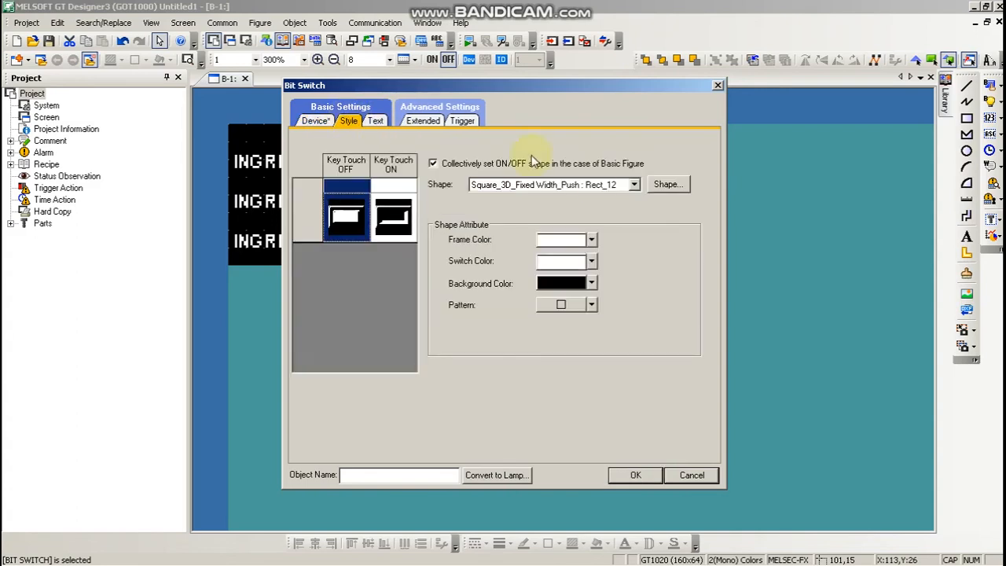
pyautogui.click(666, 197)
pyautogui.click(605, 234)
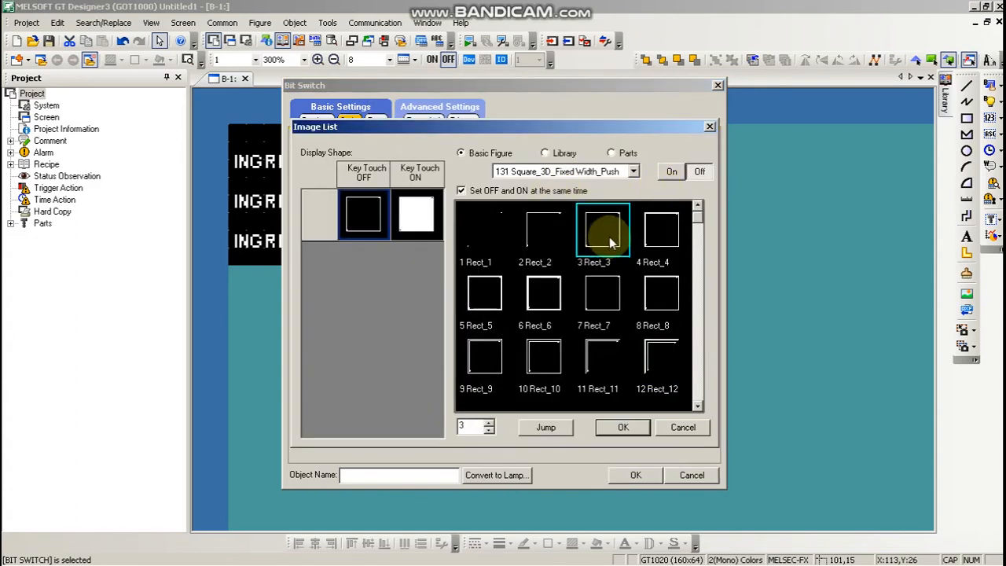
pyautogui.click(623, 428)
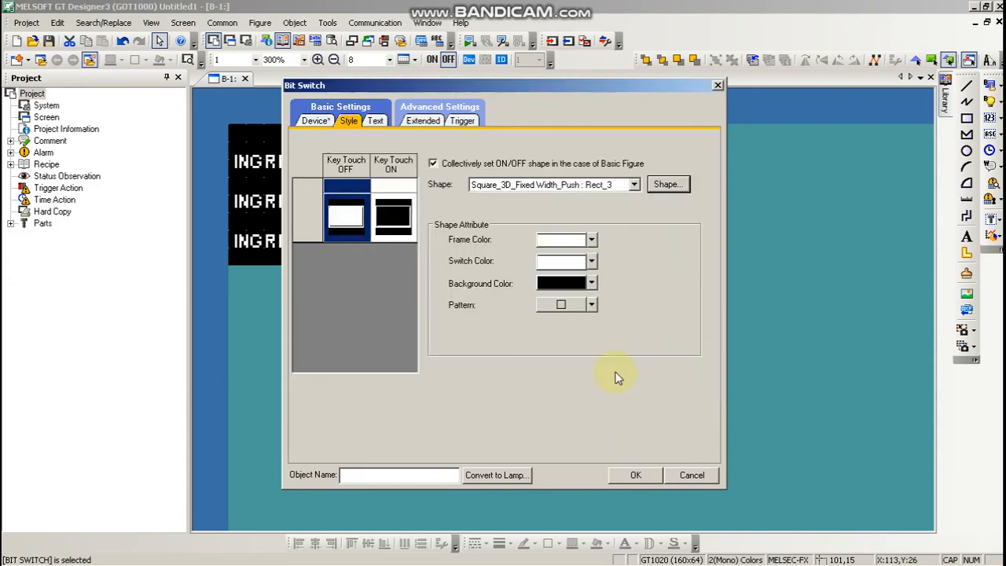
# Step: Label the bit switch "1", disable the shared OFF=ON text setting, and make the OFF-state text black
pyautogui.click(376, 120)
pyautogui.click(579, 317)
pyautogui.write('1')
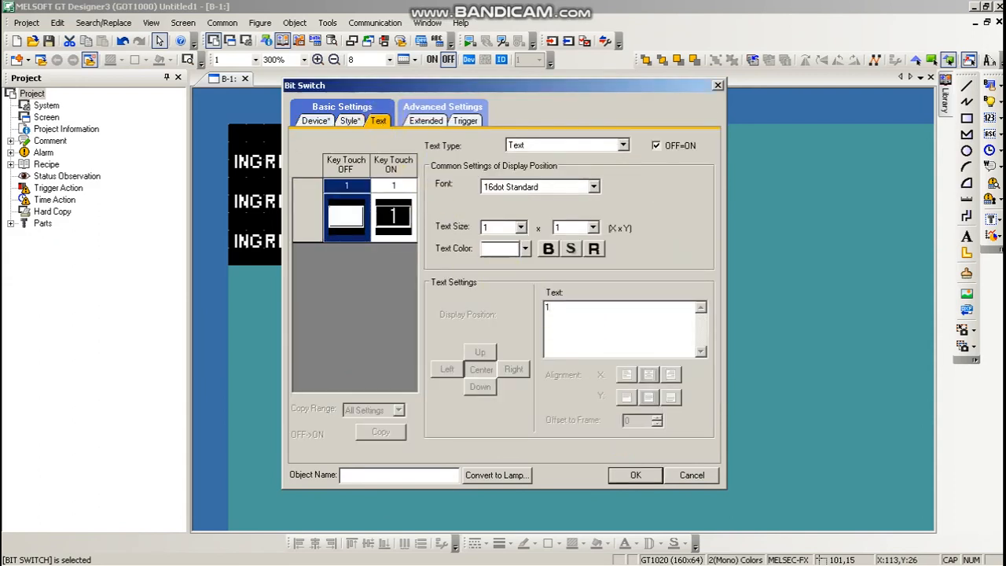
pyautogui.click(347, 220)
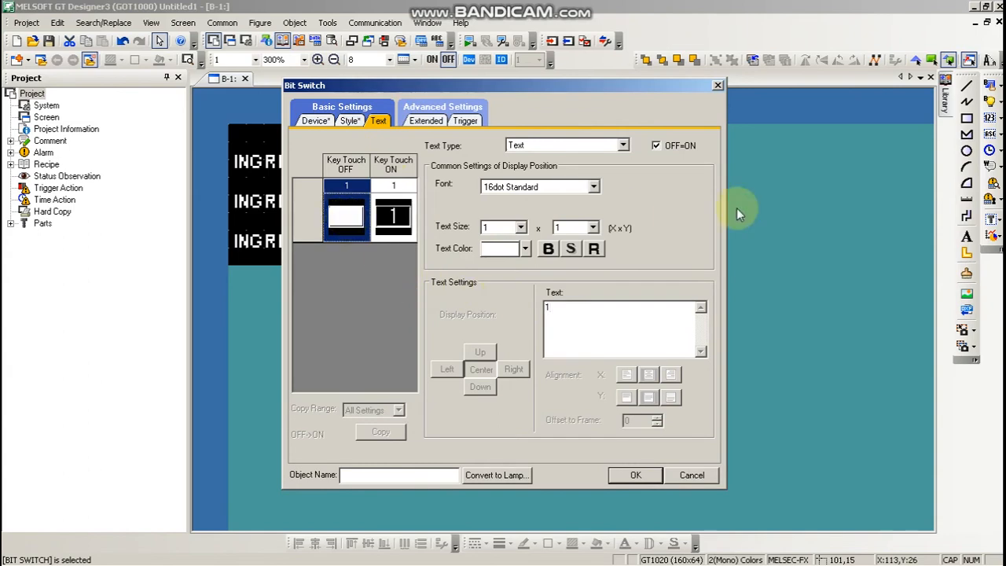
pyautogui.click(658, 147)
pyautogui.click(510, 250)
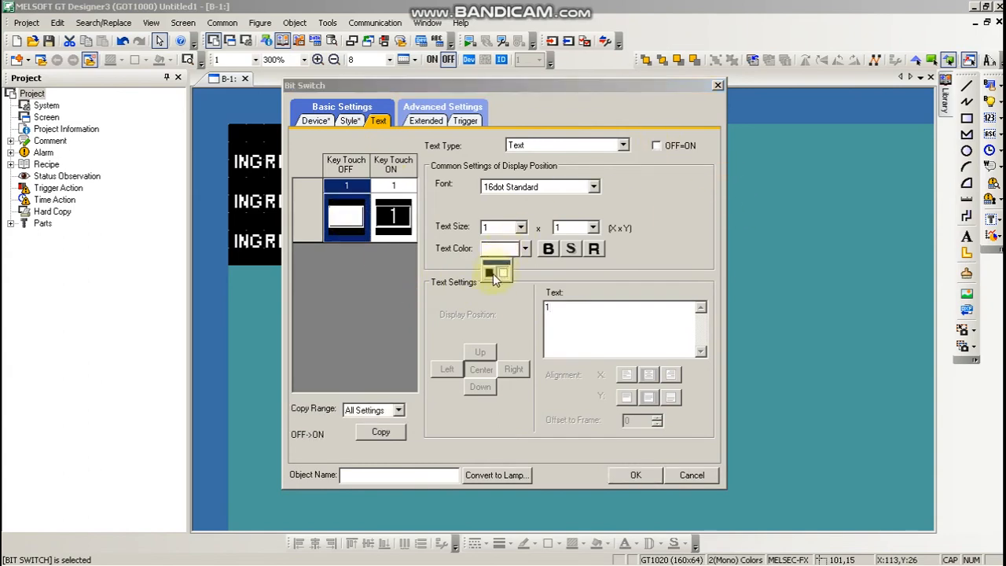
pyautogui.click(490, 272)
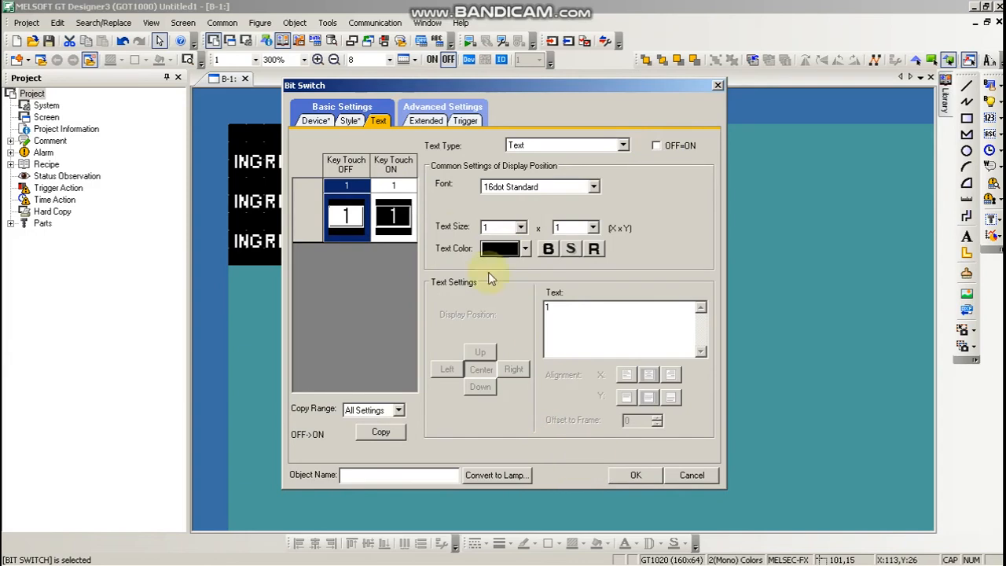
pyautogui.click(634, 475)
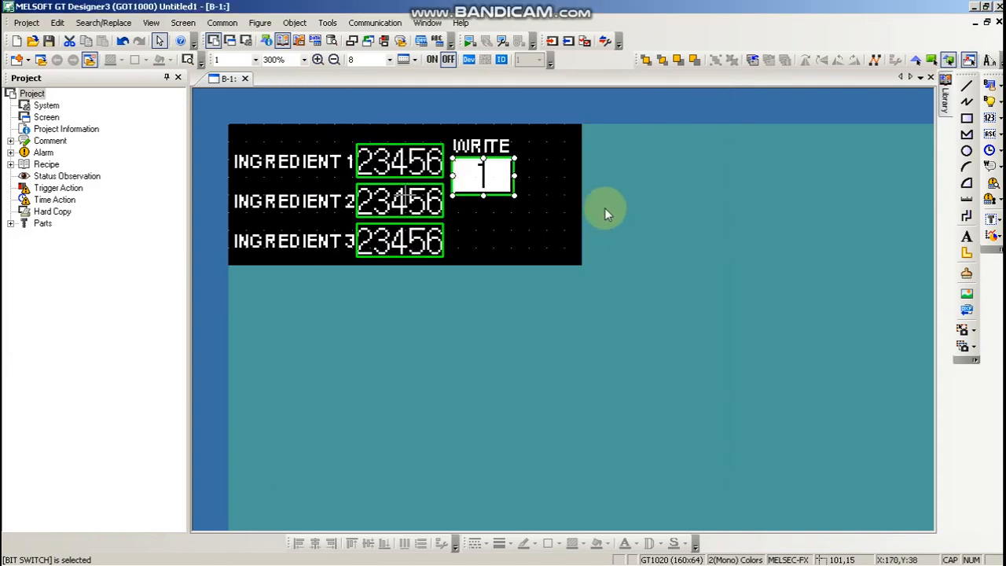
# Step: Reduce the height of switch 1 slightly and place a copy of it directly below
pyautogui.click(463, 182)
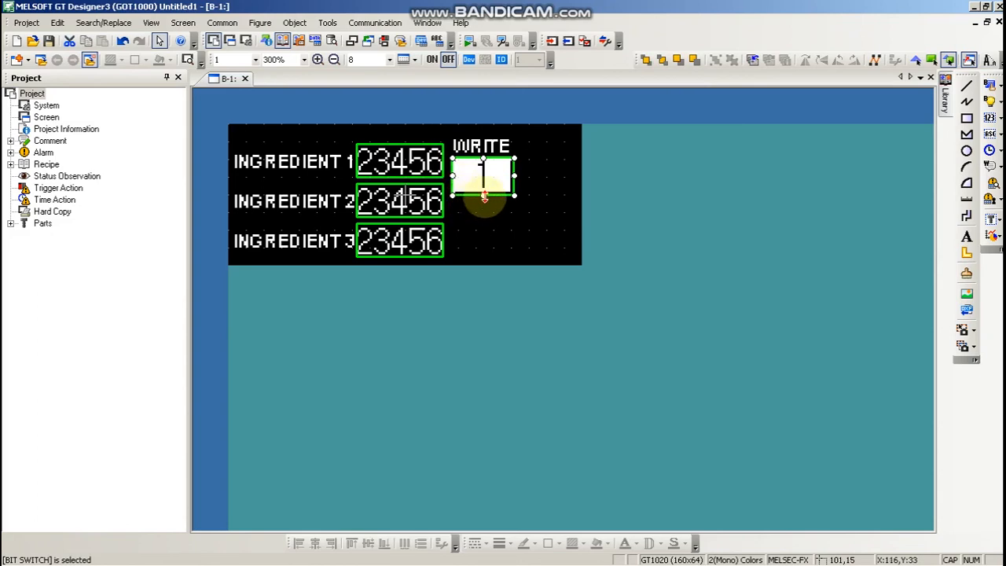
pyautogui.moveTo(482, 193); pyautogui.dragTo(482, 186)
pyautogui.moveTo(479, 177); pyautogui.dragTo(477, 209)
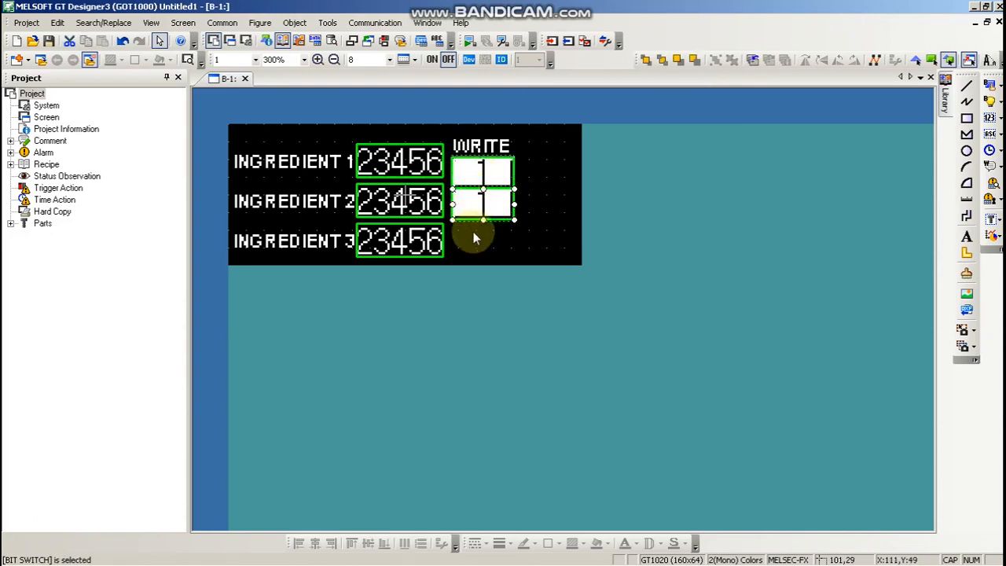
# Step: Set the copied switch's device to M2 and its text to "2" for both the OFF and ON states
pyautogui.doubleClick(476, 207)
pyautogui.write('M2')
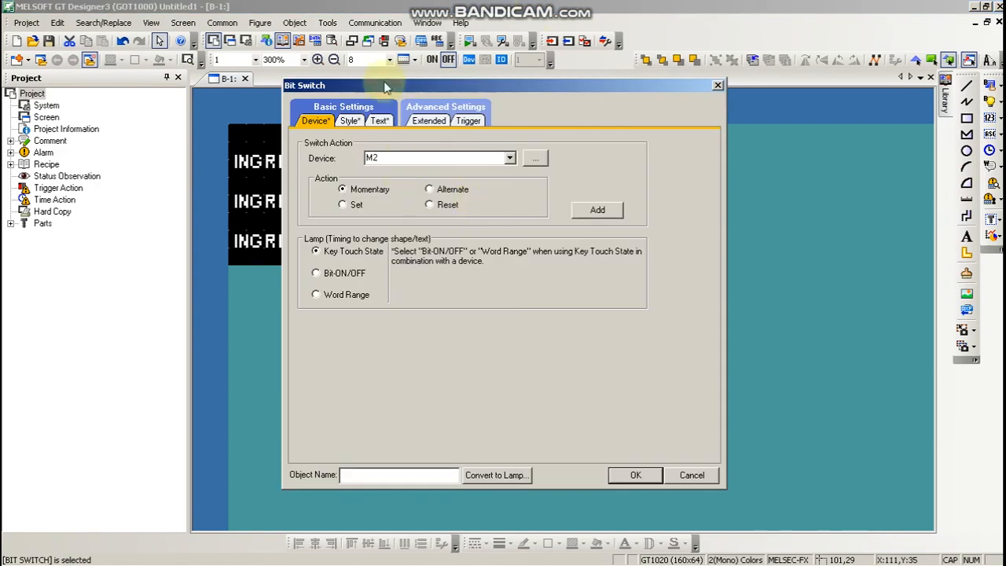
pyautogui.click(379, 121)
pyautogui.click(576, 324)
pyautogui.write('1')
pyautogui.press('BackSpace')
pyautogui.write('2')
pyautogui.click(395, 220)
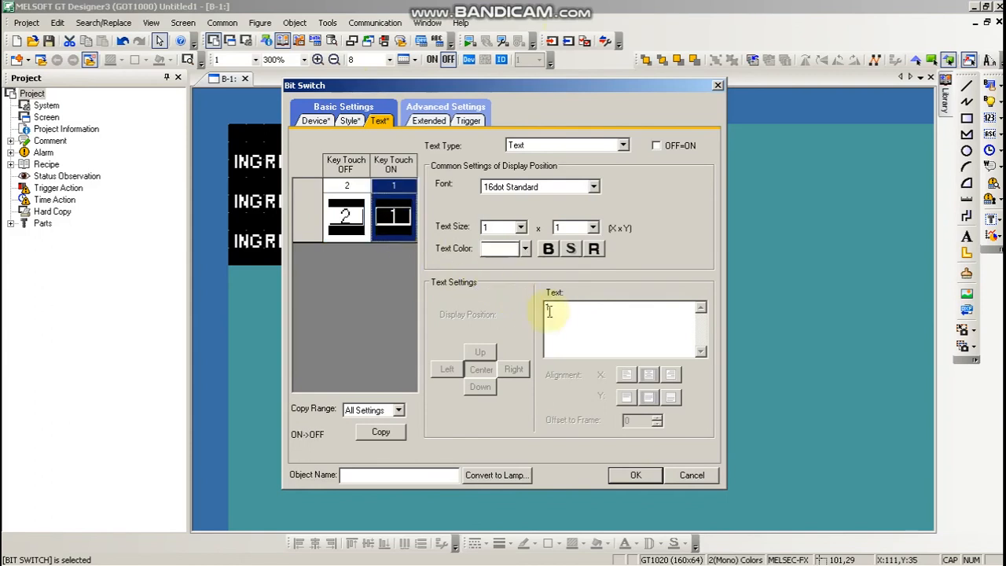
pyautogui.write('2')
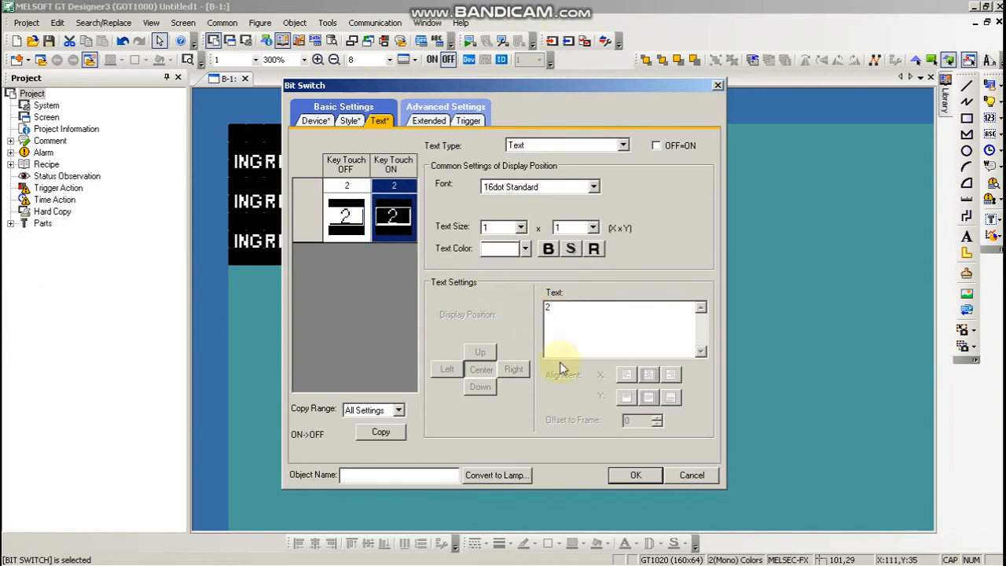
pyautogui.click(635, 475)
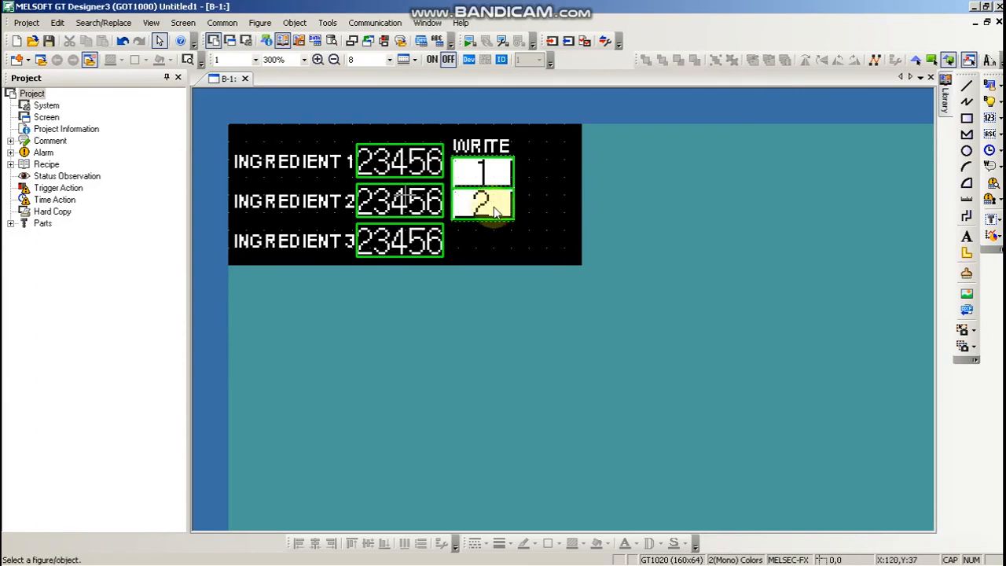
# Step: Copy switch 2 directly below itself and set the copy's device to M3
pyautogui.moveTo(481, 203); pyautogui.dragTo(493, 244)
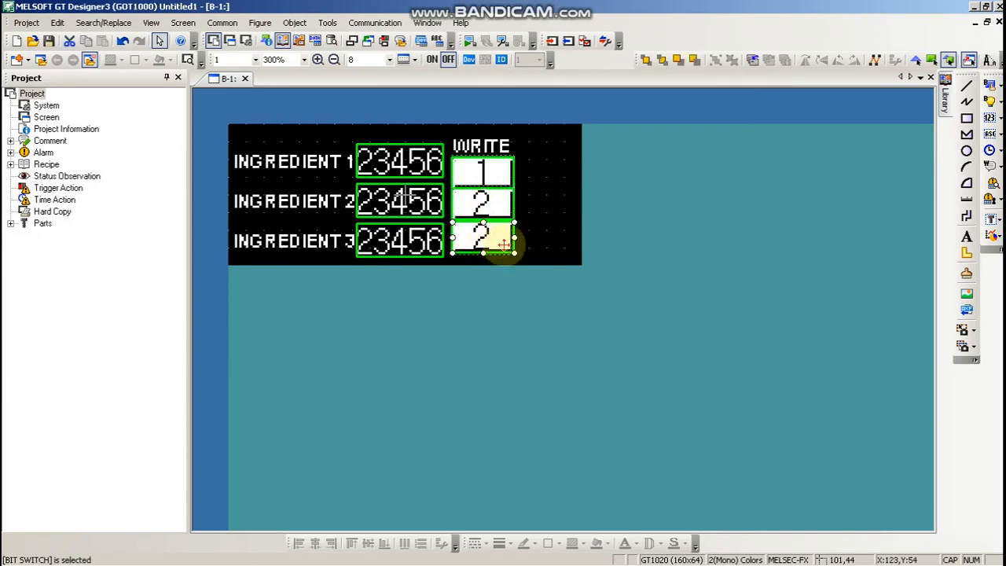
pyautogui.doubleClick(488, 242)
pyautogui.write('M3')
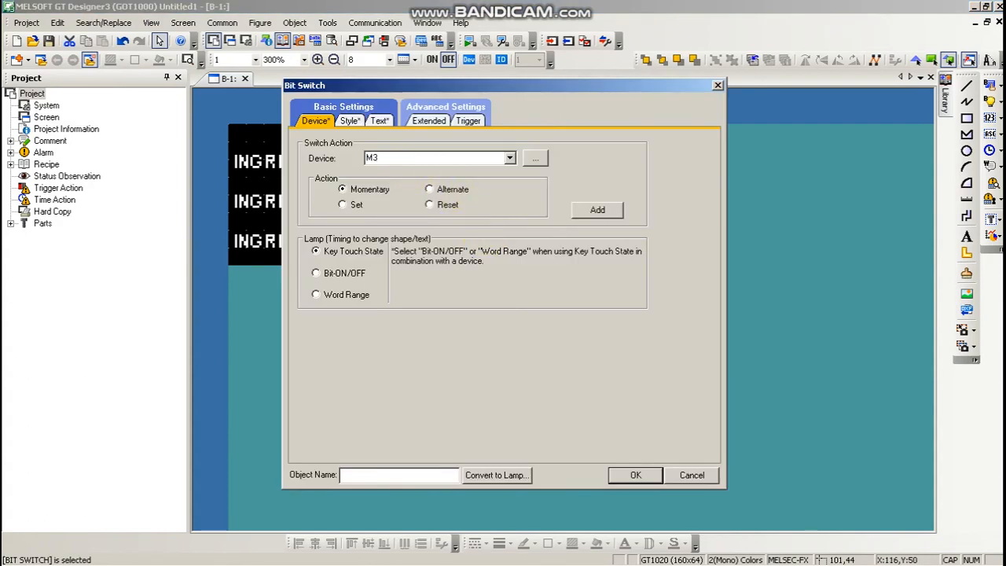
# Step: Change the third switch's text to "3" for both the OFF and ON states
pyautogui.click(379, 120)
pyautogui.write('3')
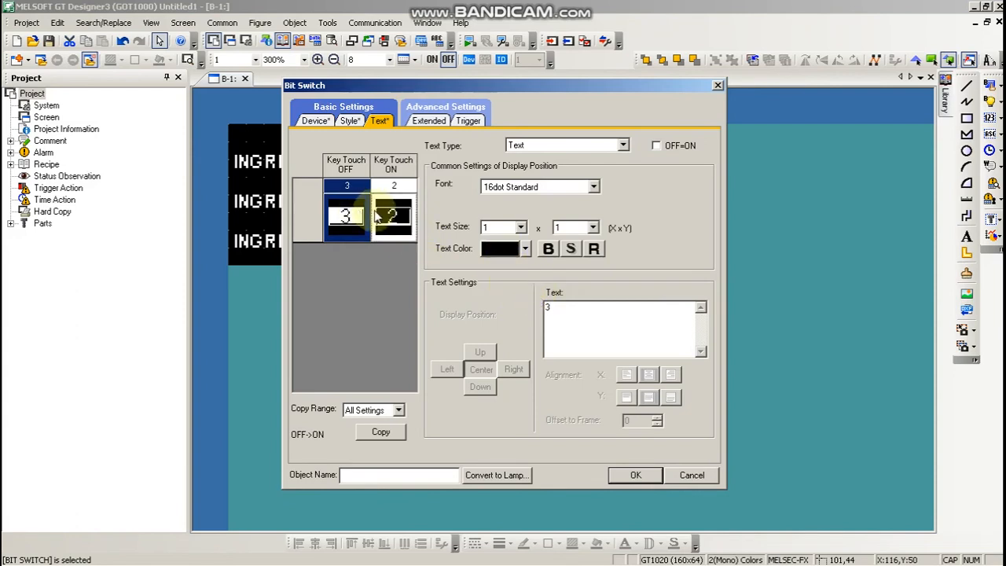
pyautogui.click(397, 224)
pyautogui.write('3')
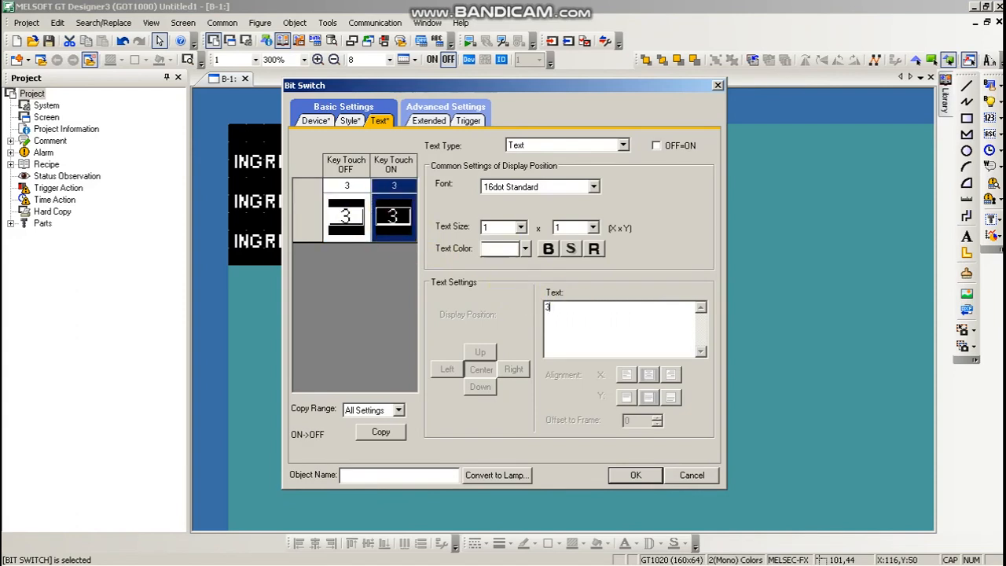
pyautogui.click(635, 475)
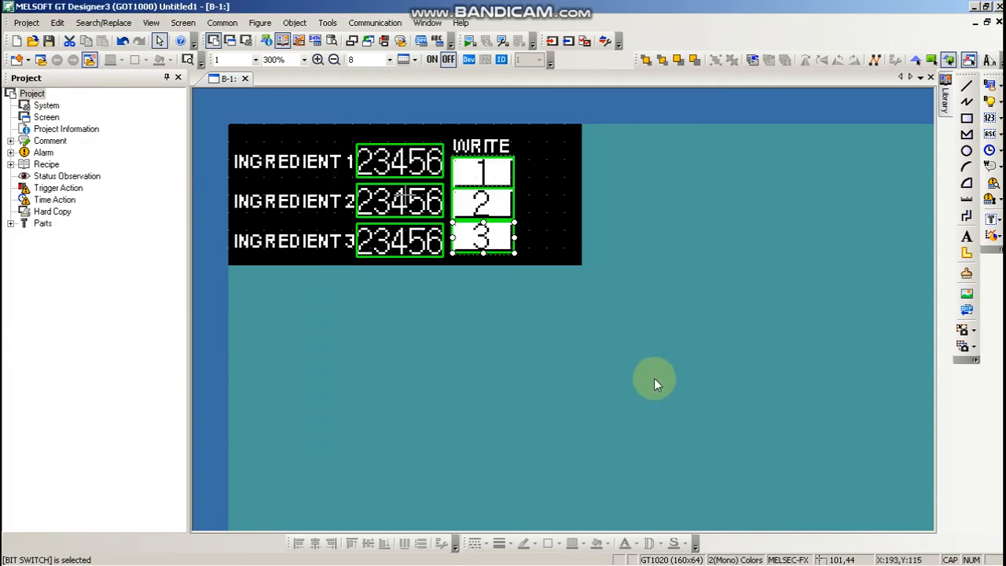
pyautogui.click(535, 226)
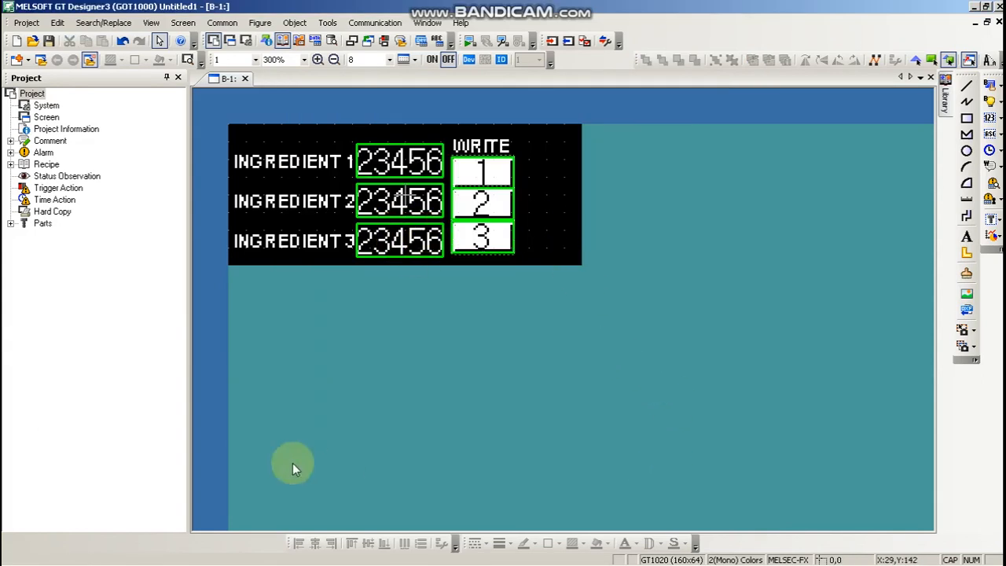
# Step: Set the simulator's communication connection to GX Simulator2
pyautogui.click(501, 44)
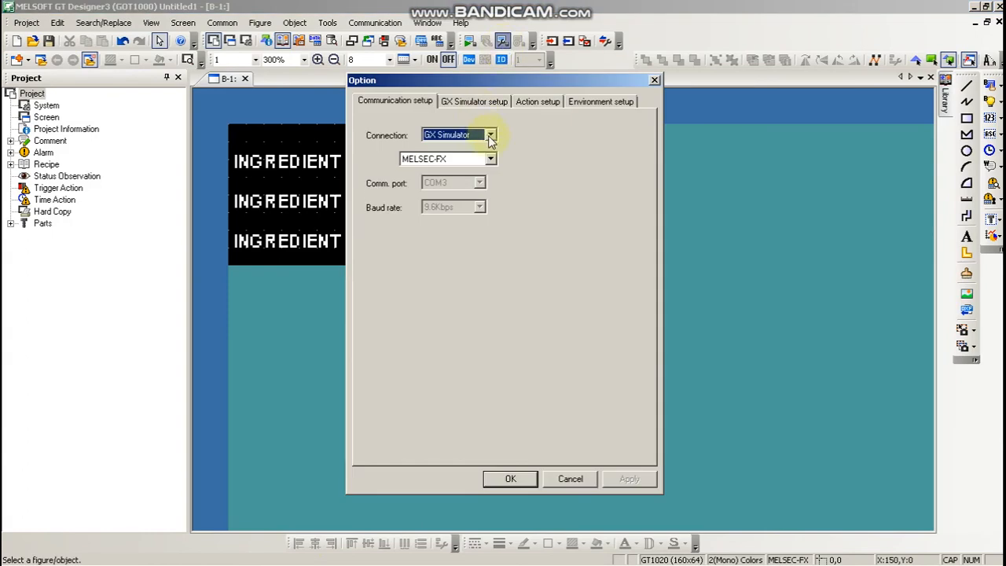
pyautogui.click(489, 135)
pyautogui.click(451, 160)
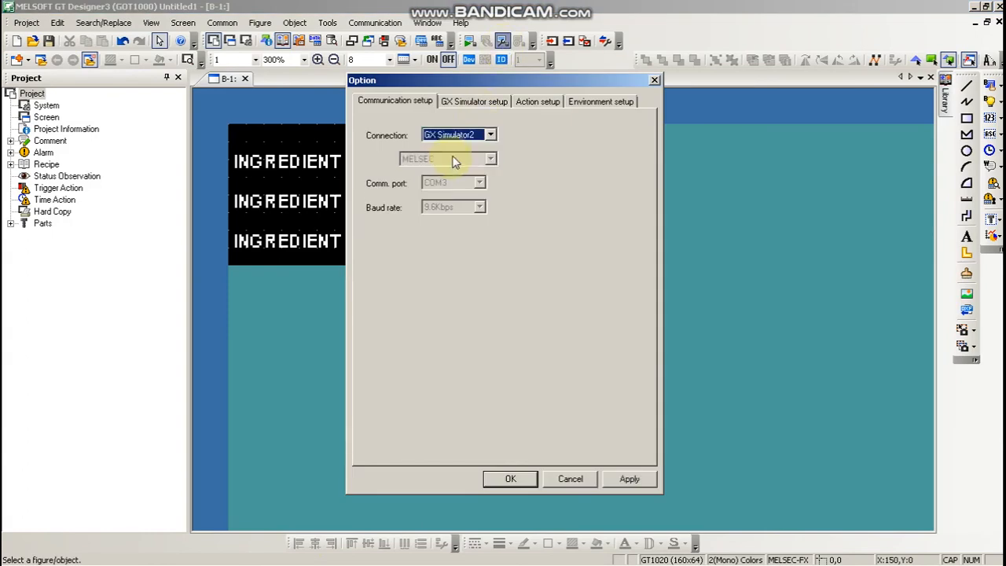
pyautogui.click(515, 478)
# Step: Start the GOT simulation, minimize the designer window, and move the simulator window to the desktop's upper corner
pyautogui.click(469, 40)
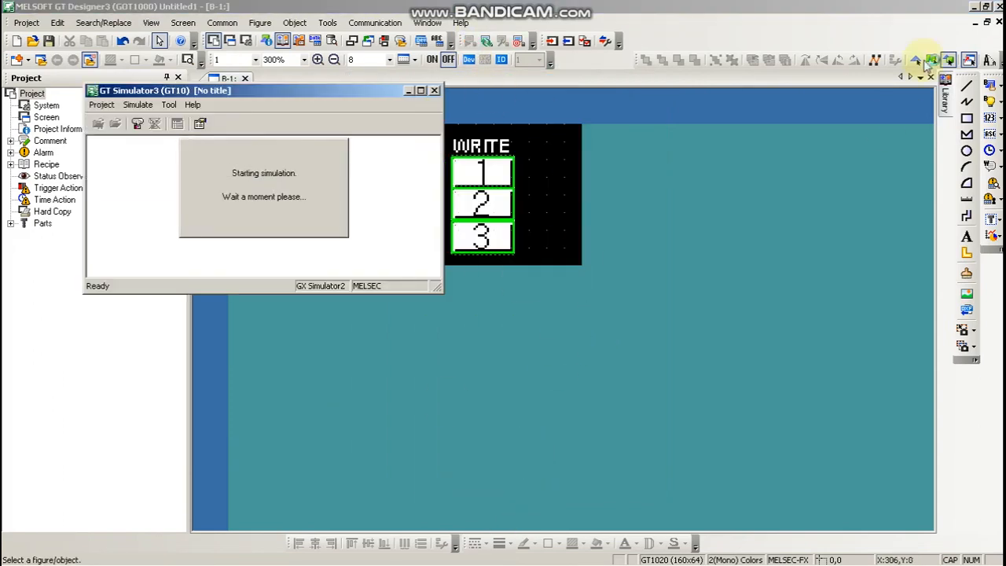
pyautogui.click(972, 6)
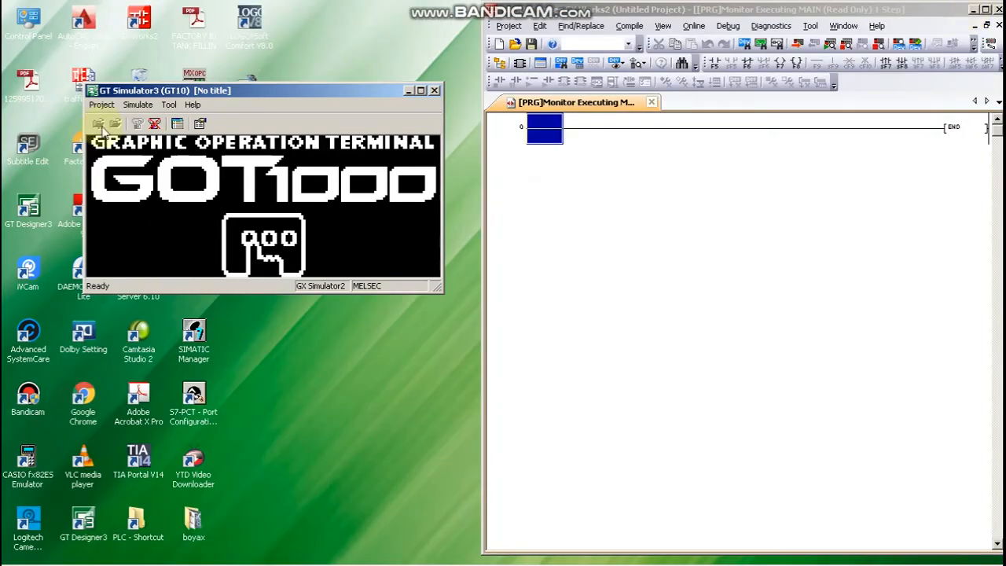
pyautogui.moveTo(255, 96); pyautogui.dragTo(192, 72)
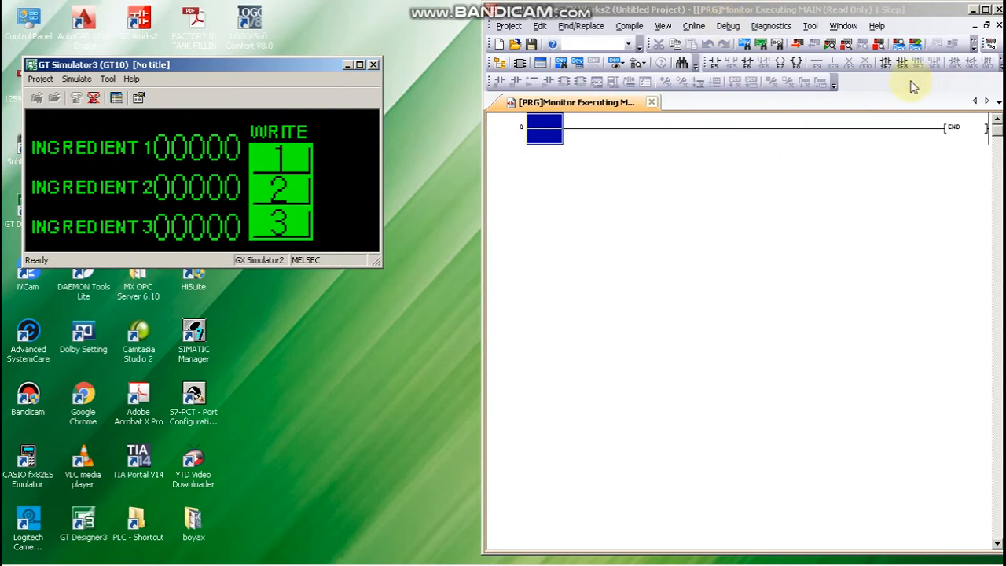
# Step: Open the Device/Buffer Memory Batch monitor in GX Works2 and monitor devices starting from D201
pyautogui.click(694, 28)
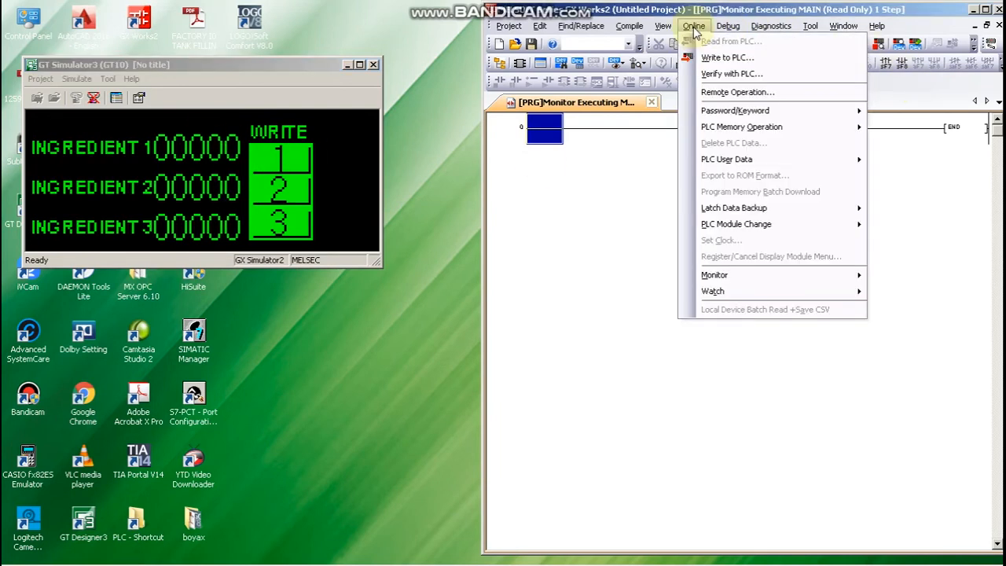
pyautogui.moveTo(714, 275)
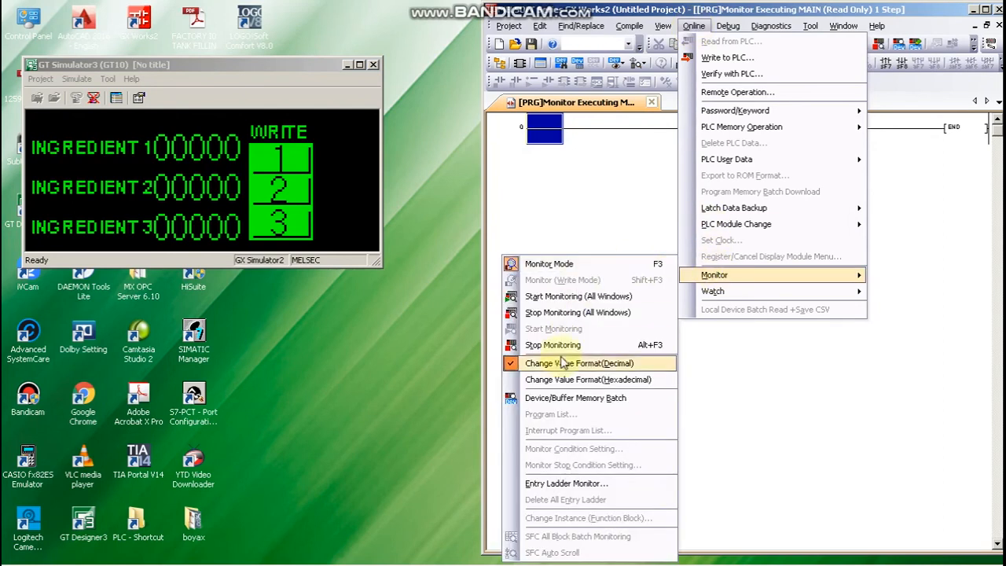
pyautogui.click(549, 397)
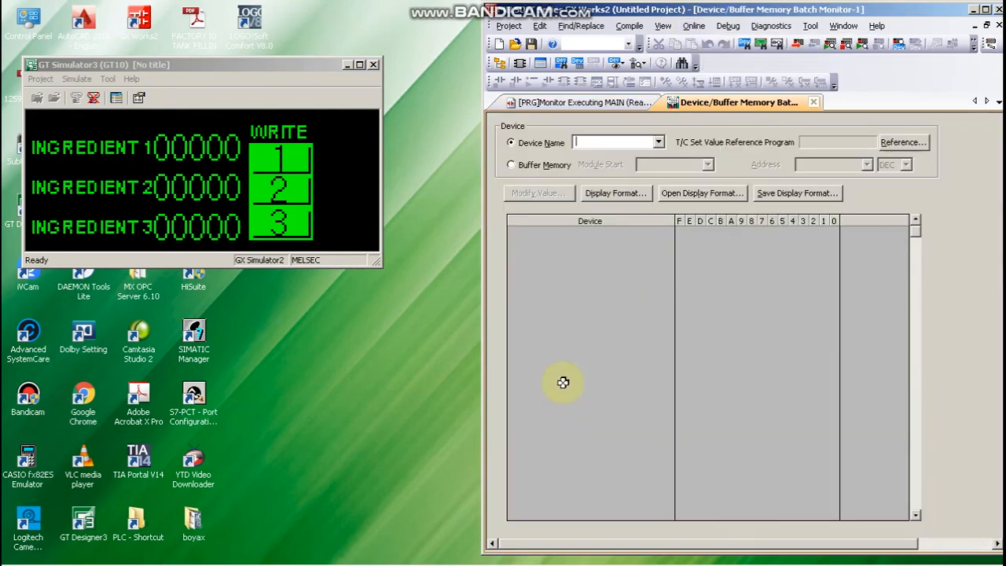
pyautogui.write('D201')
pyautogui.press('Return')
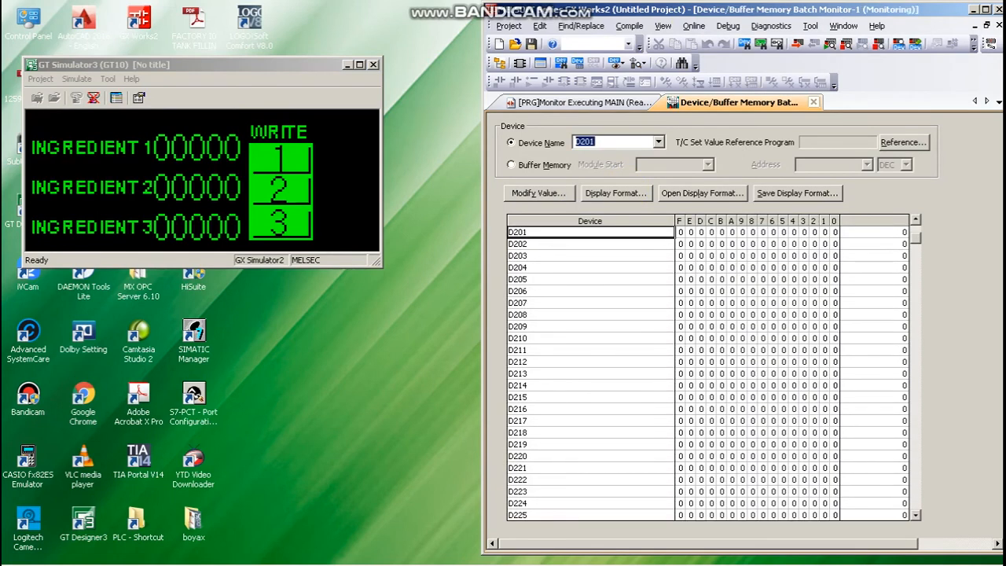
pyautogui.moveTo(685, 559)
# Step: Test the recipe write switches in the simulated GOT, triggering 1, 3, 2, 1 and 3 in turn
pyautogui.click(293, 161)
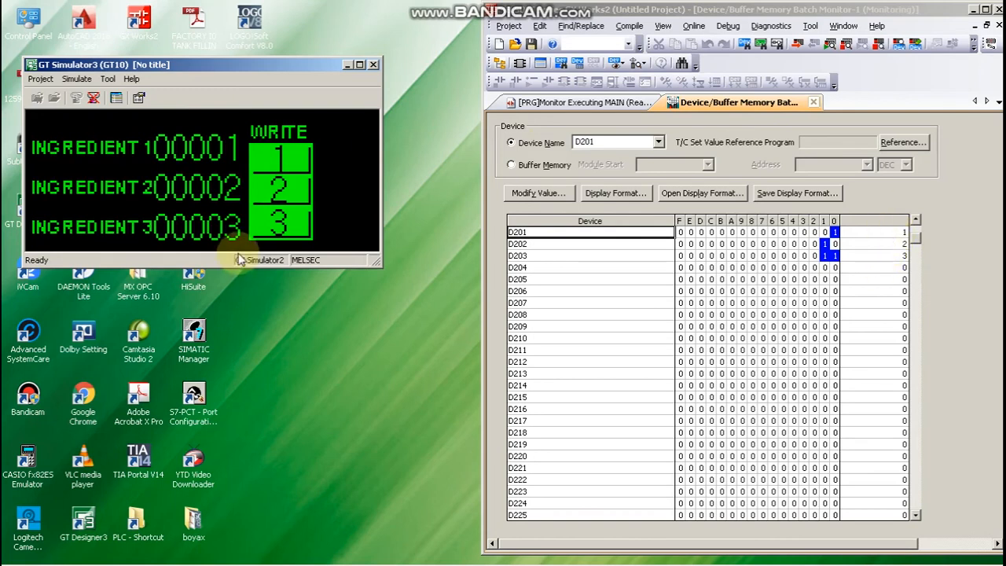
pyautogui.click(287, 227)
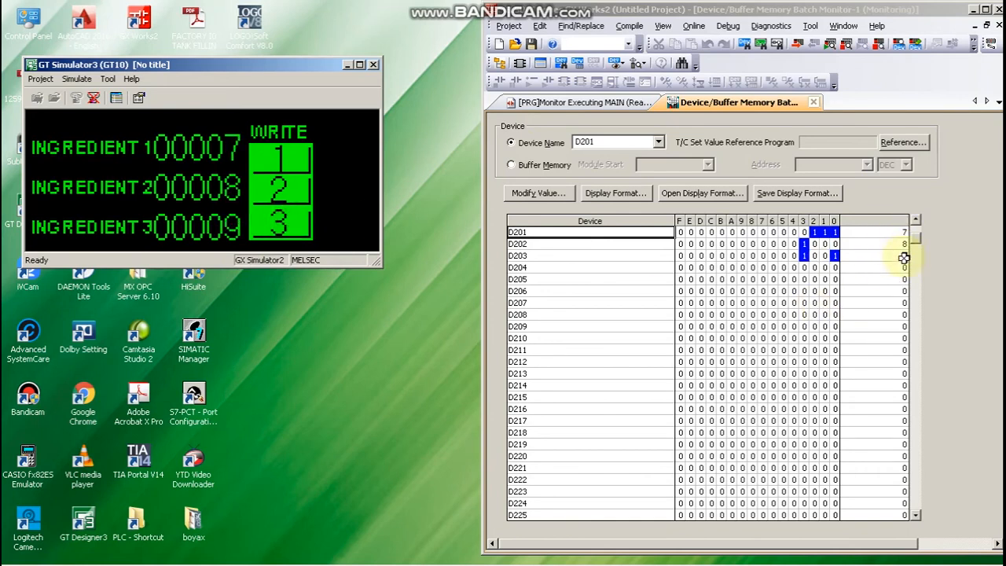
pyautogui.click(290, 193)
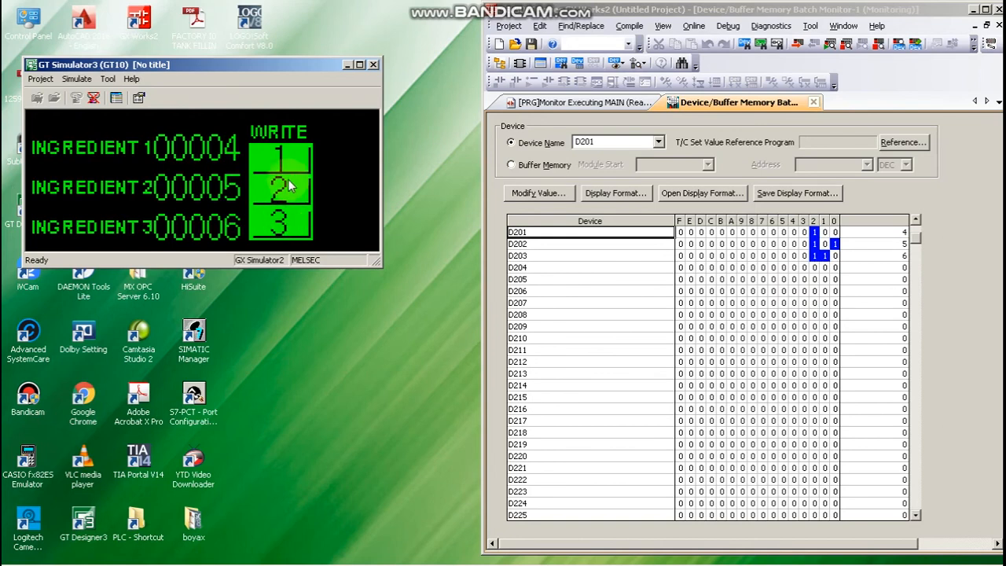
pyautogui.click(286, 158)
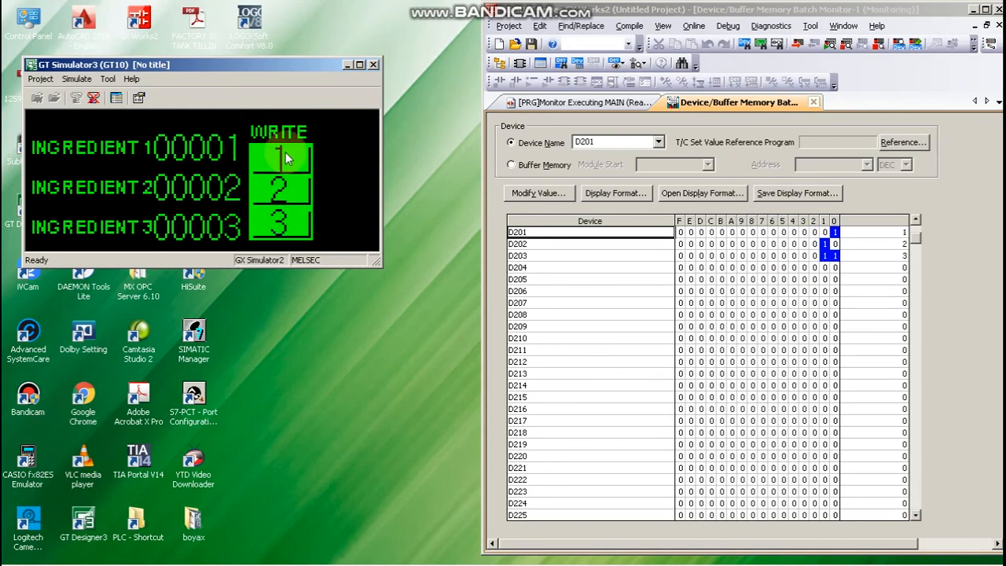
pyautogui.click(284, 227)
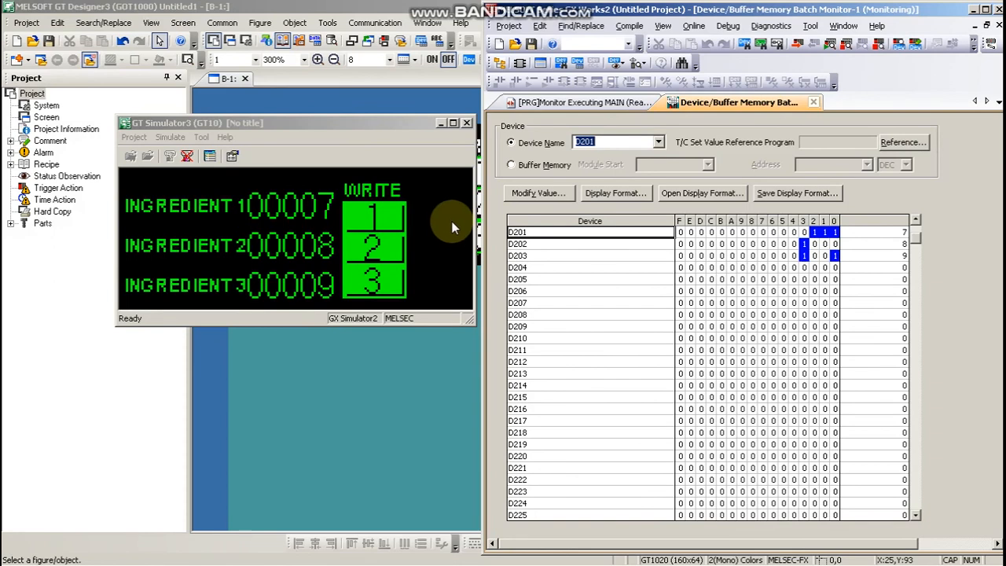
# Step: End the GOT simulation and minimize the GX Works2 window to return to GT Designer3
pyautogui.click(189, 158)
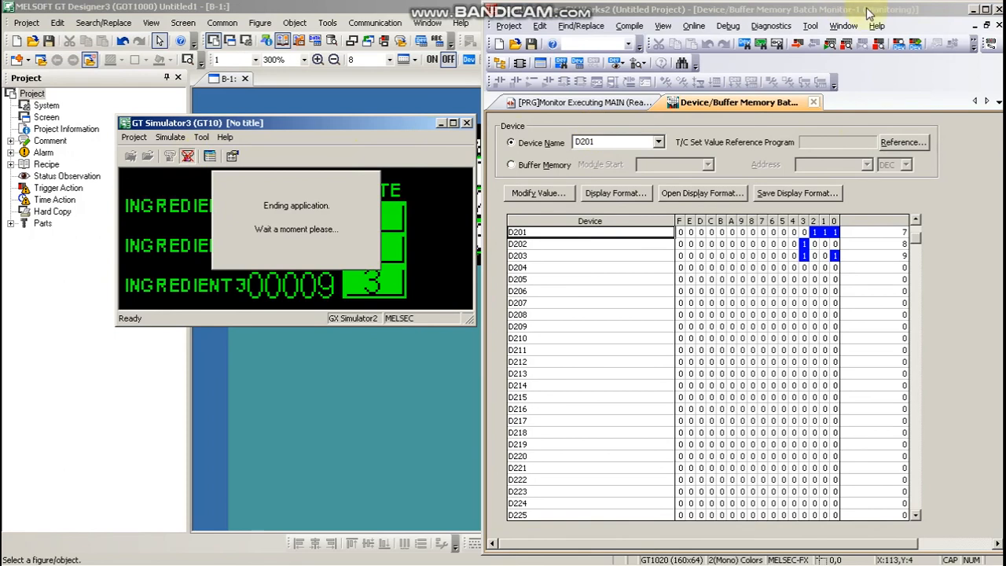
pyautogui.click(974, 11)
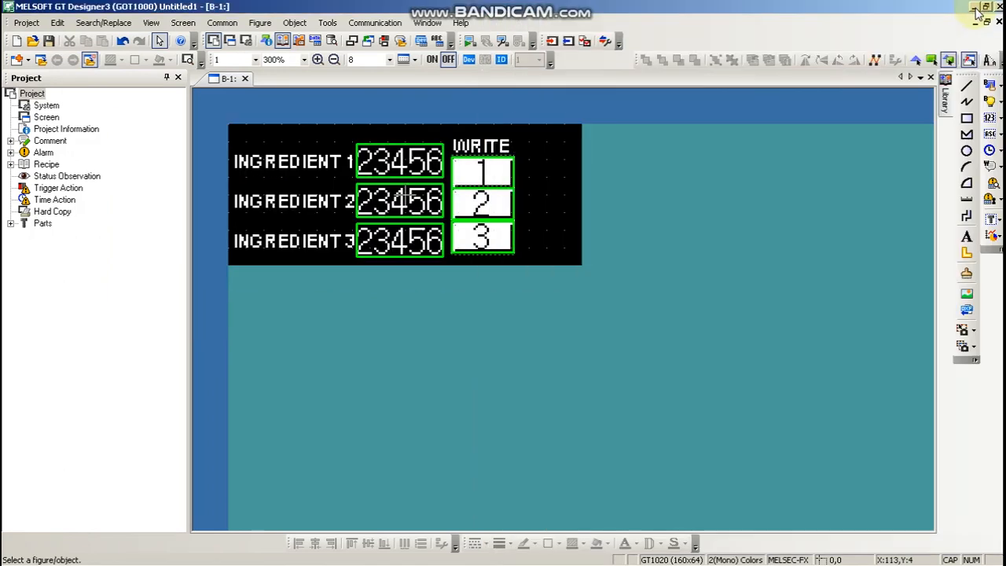
# Step: Open Recipe 1 from the recipe list for editing and make it use a recipe file (Read and Write)
pyautogui.click(223, 22)
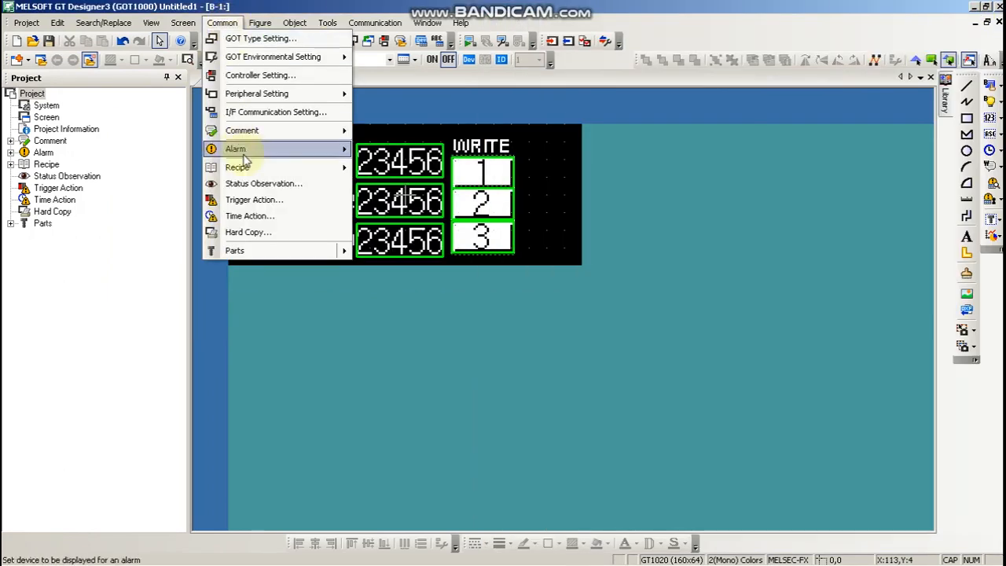
pyautogui.moveTo(248, 166)
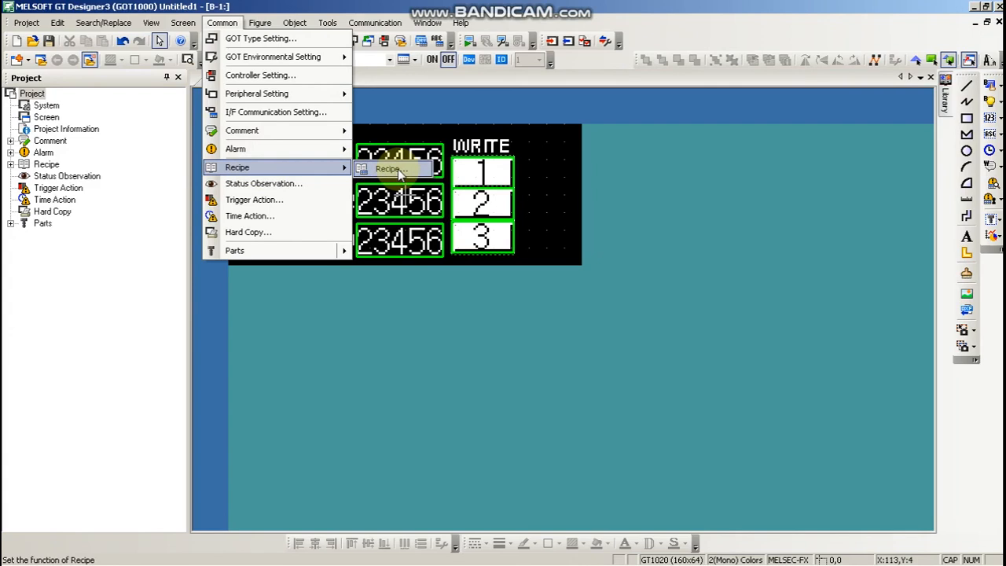
pyautogui.click(389, 169)
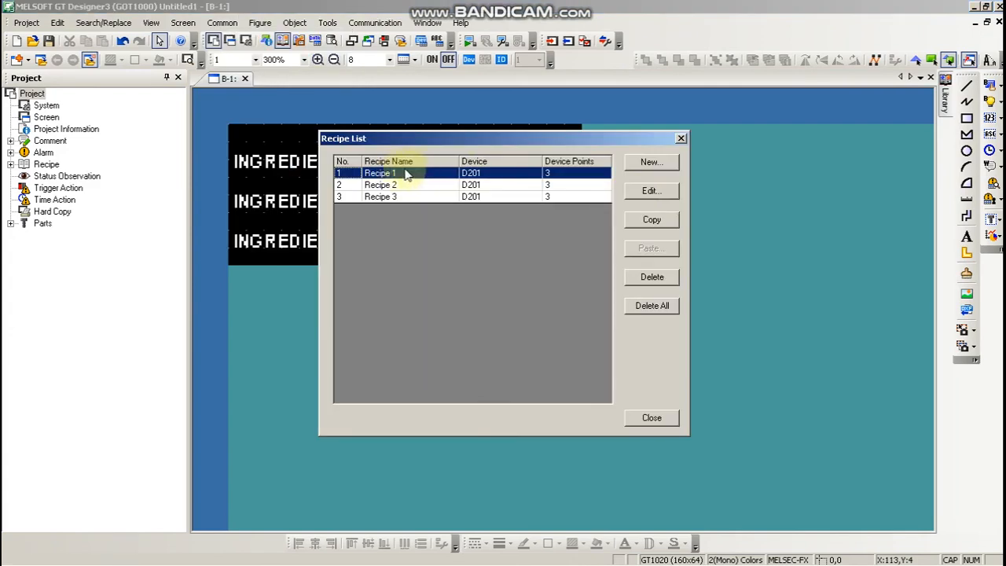
pyautogui.click(650, 191)
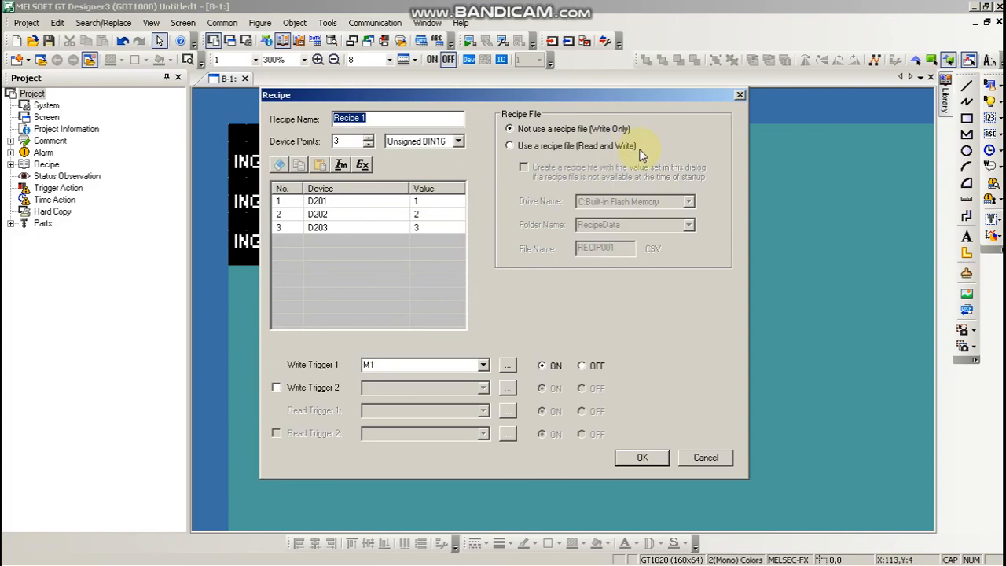
pyautogui.click(510, 147)
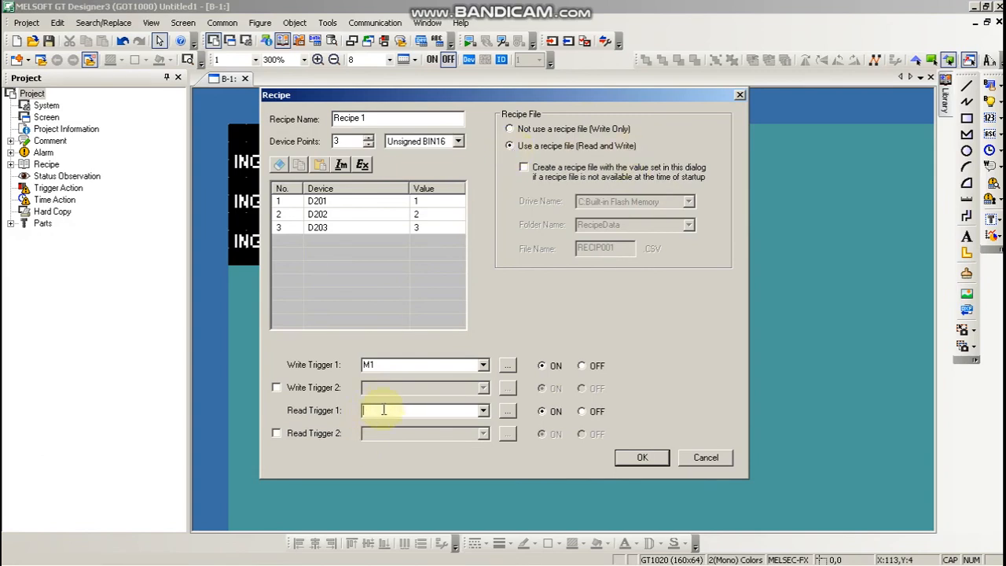
# Step: Set Recipe 1's Read Trigger 1 to M11 and save the recipe
pyautogui.write('M')
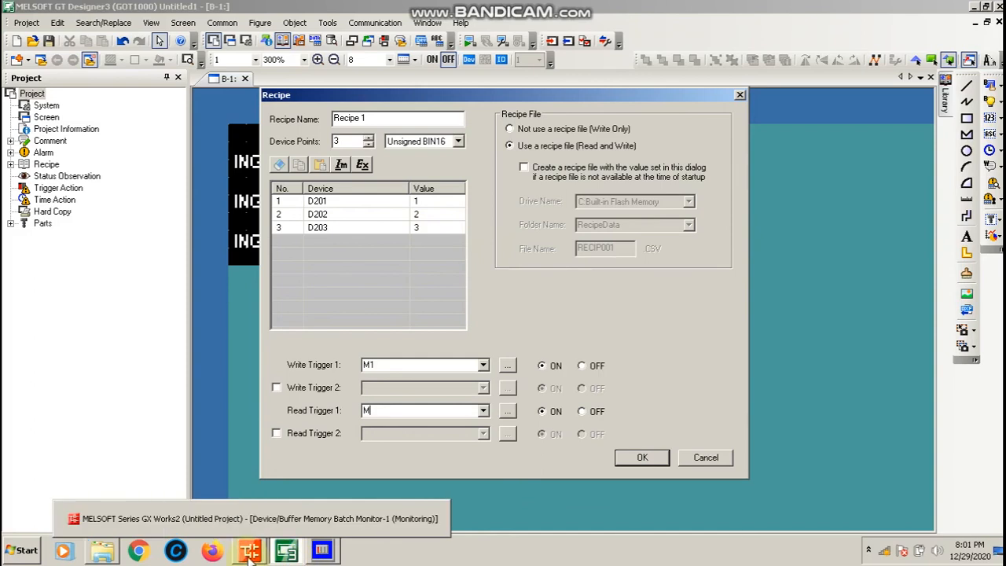
pyautogui.click(288, 550)
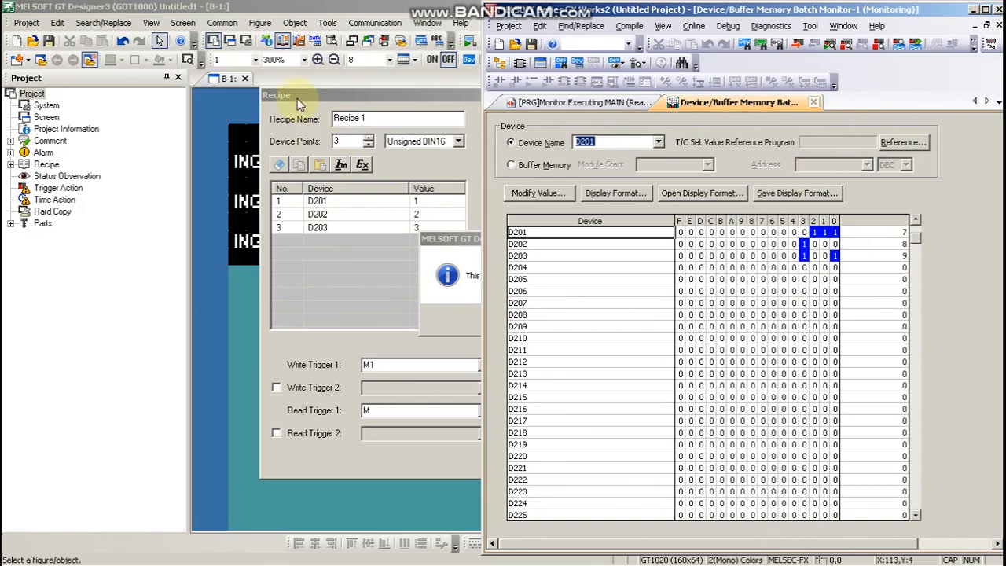
pyautogui.click(442, 309)
pyautogui.click(547, 318)
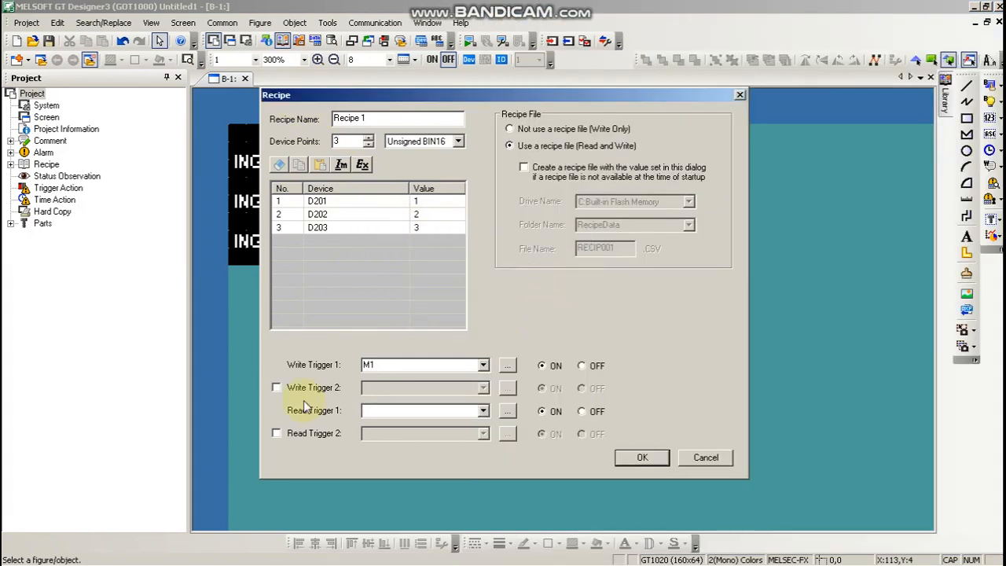
pyautogui.write('M11')
pyautogui.click(640, 460)
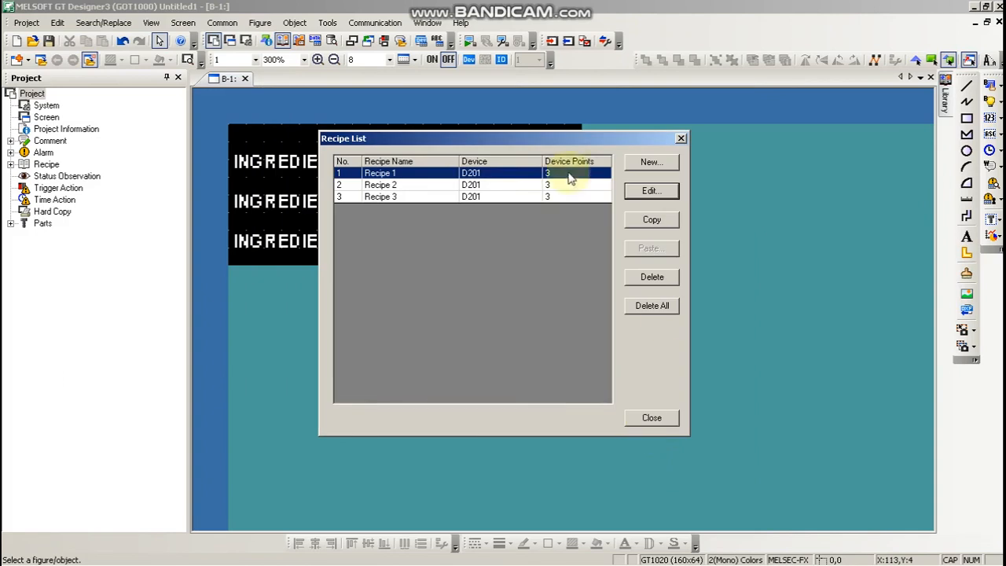
# Step: Edit Recipe 2 to use a recipe file (Read and Write) with Read Trigger 1 set to M12
pyautogui.click(522, 185)
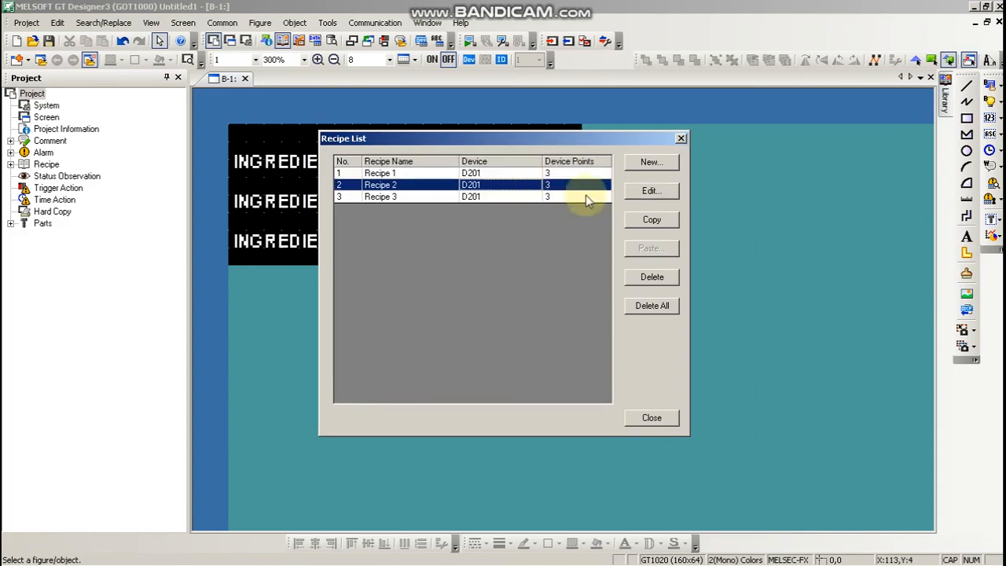
pyautogui.click(646, 193)
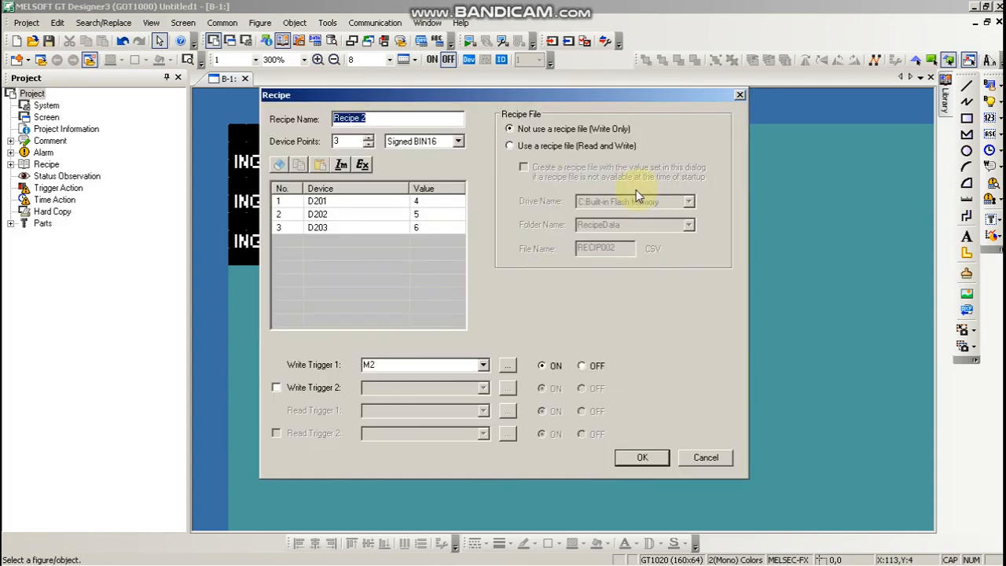
pyautogui.click(509, 148)
pyautogui.click(401, 407)
pyautogui.write('M12')
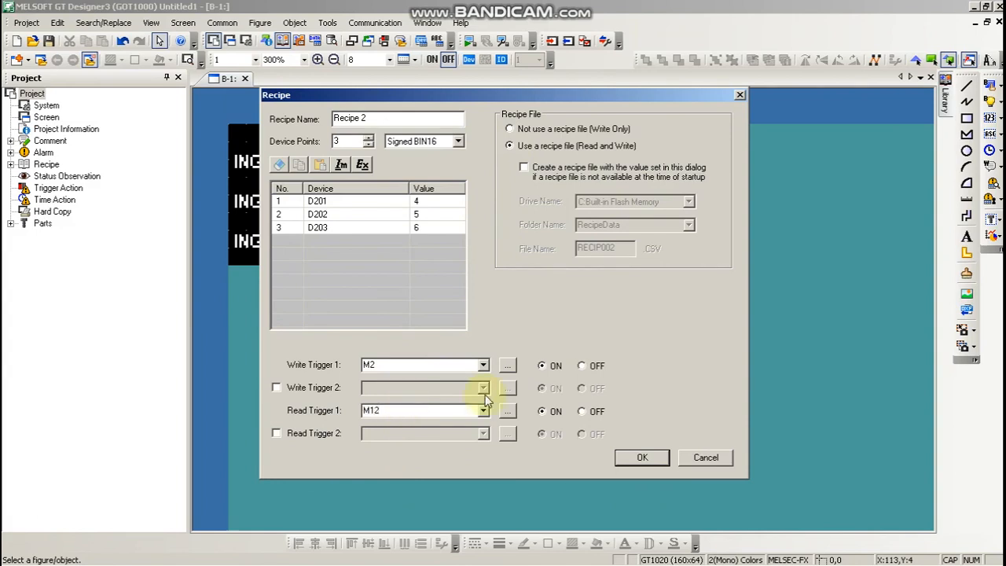
pyautogui.click(641, 459)
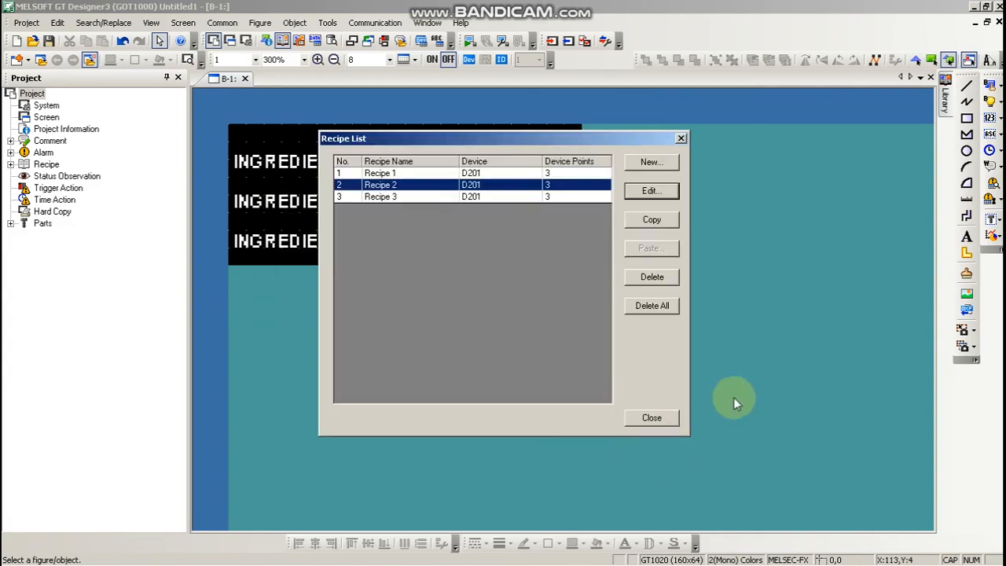
# Step: Edit Recipe 3 to use a recipe file with Read Trigger 1 set to M13, and close the recipe list
pyautogui.click(580, 197)
pyautogui.click(651, 191)
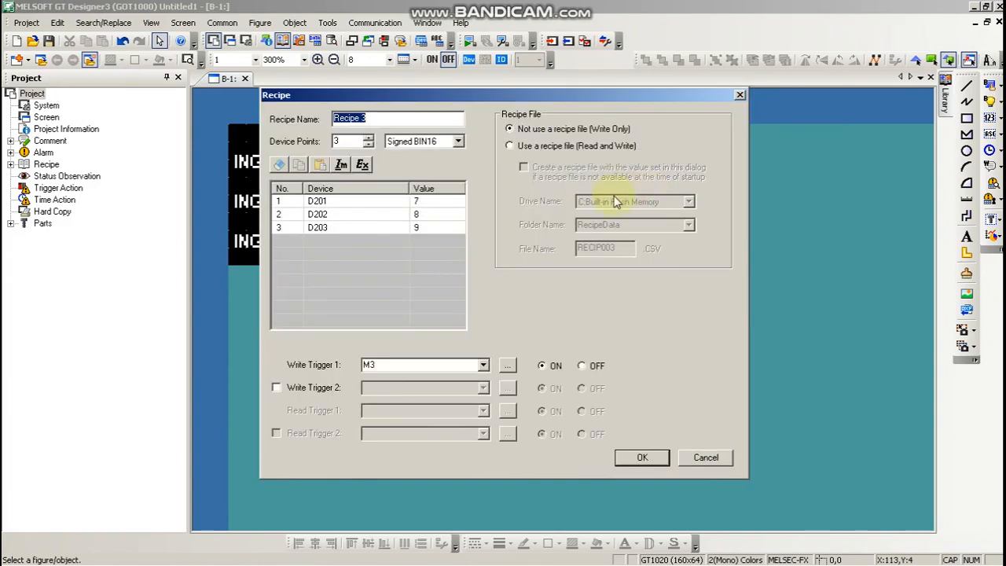
pyautogui.click(510, 148)
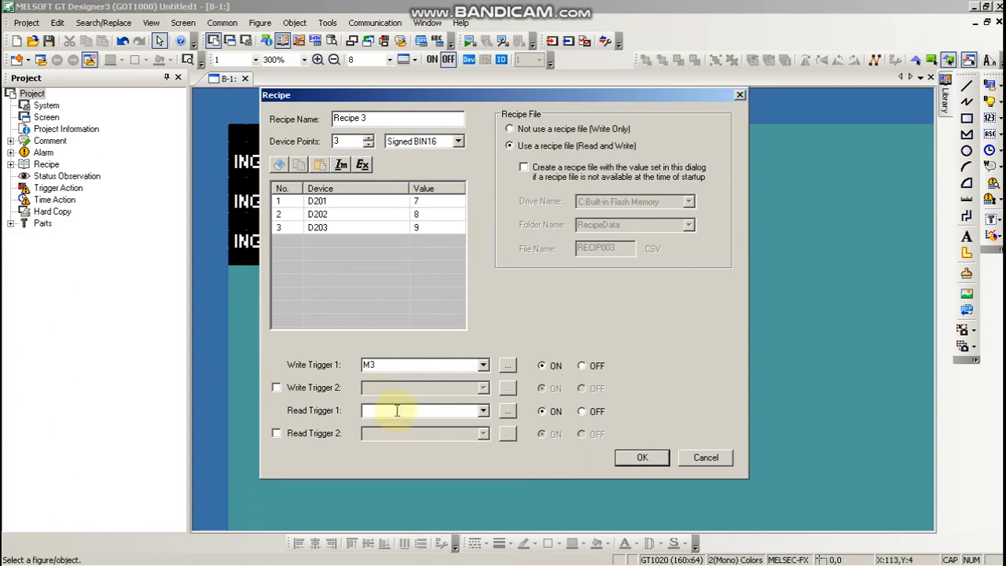
pyautogui.click(401, 413)
pyautogui.write('M13')
pyautogui.click(633, 459)
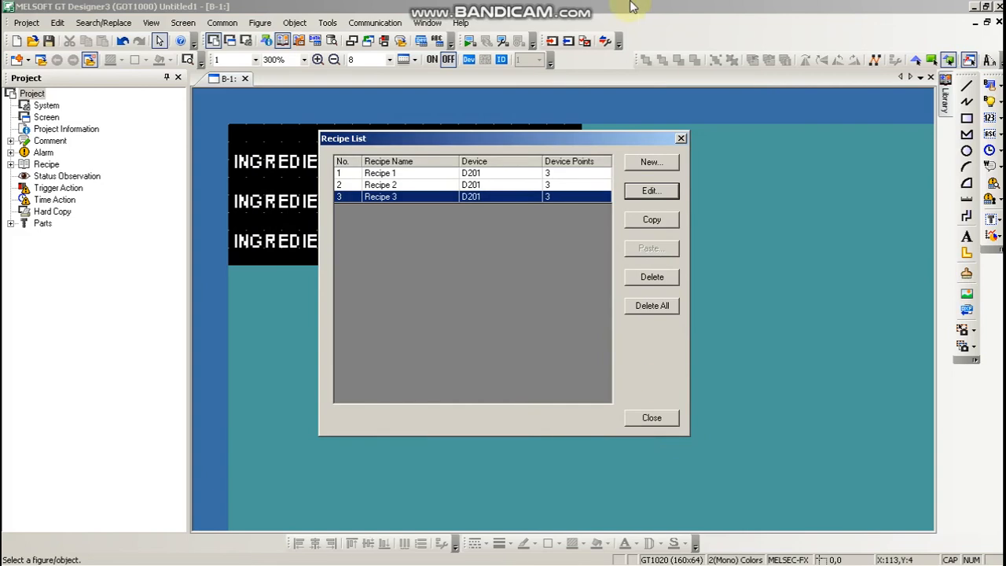
pyautogui.click(640, 420)
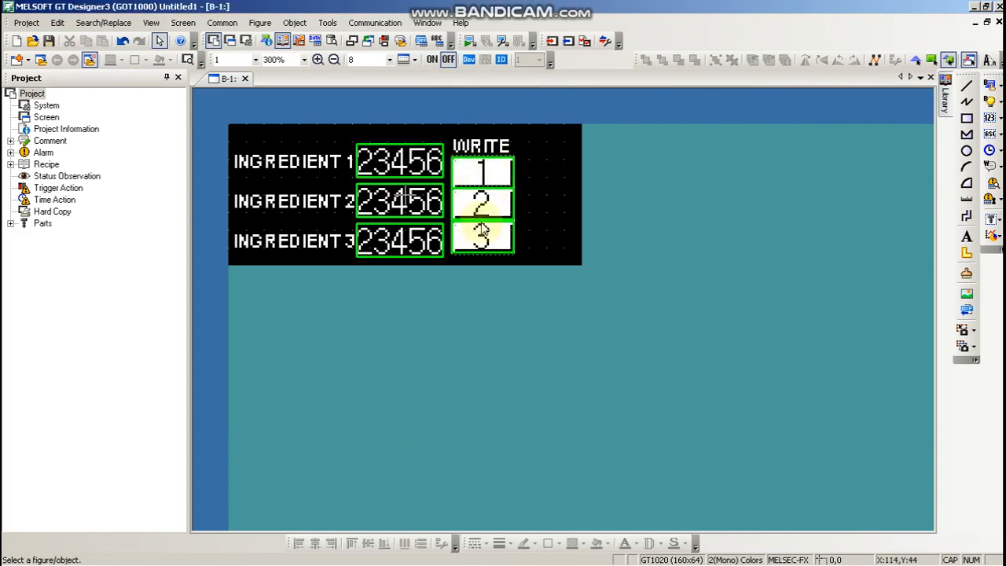
# Step: Copy the WRITE label and its three switches together to the free space directly right of the originals
pyautogui.moveTo(440, 124); pyautogui.dragTo(527, 304)
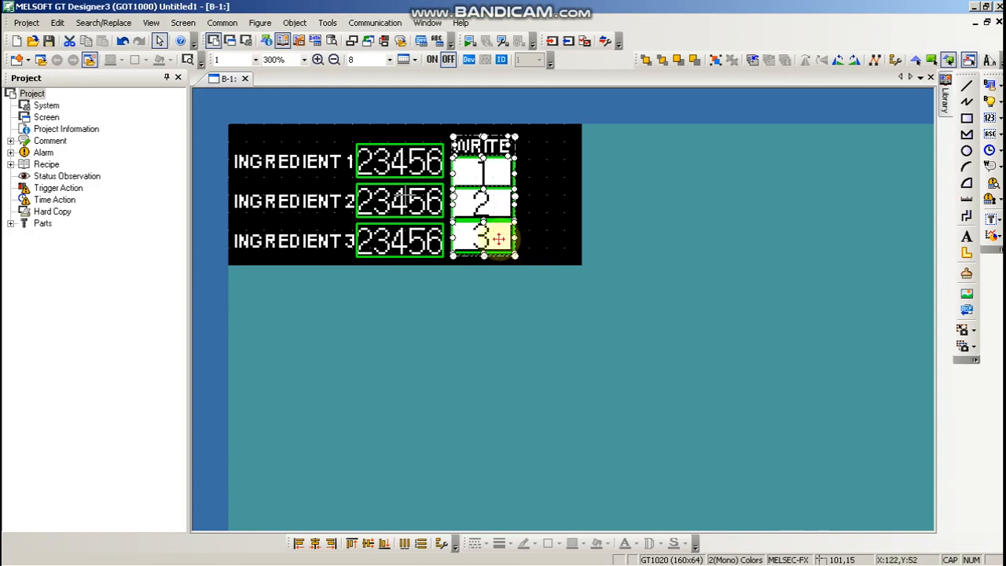
pyautogui.moveTo(487, 238); pyautogui.dragTo(561, 243)
pyautogui.press('Escape')
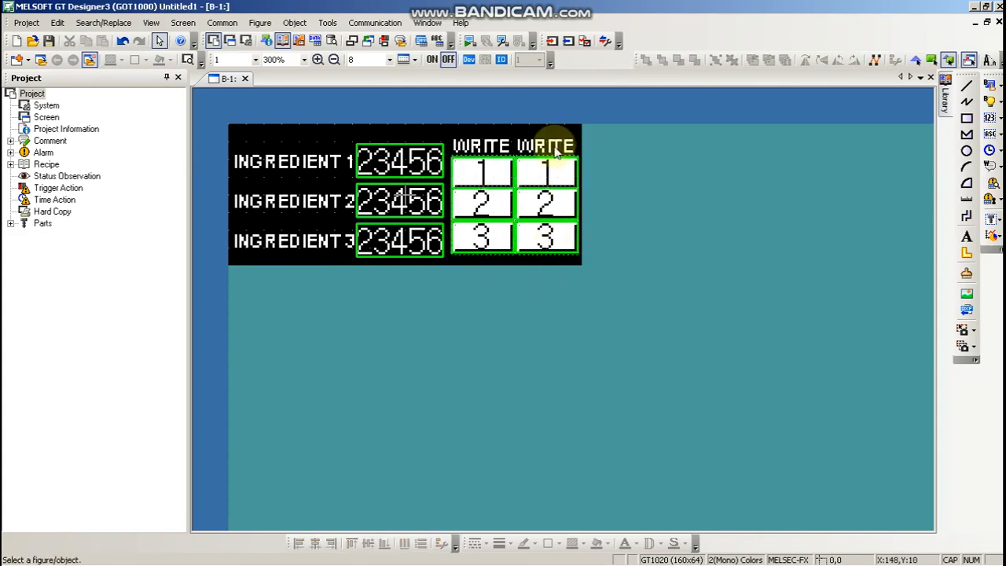
# Step: Change the copied label's text to "READ"
pyautogui.doubleClick(556, 147)
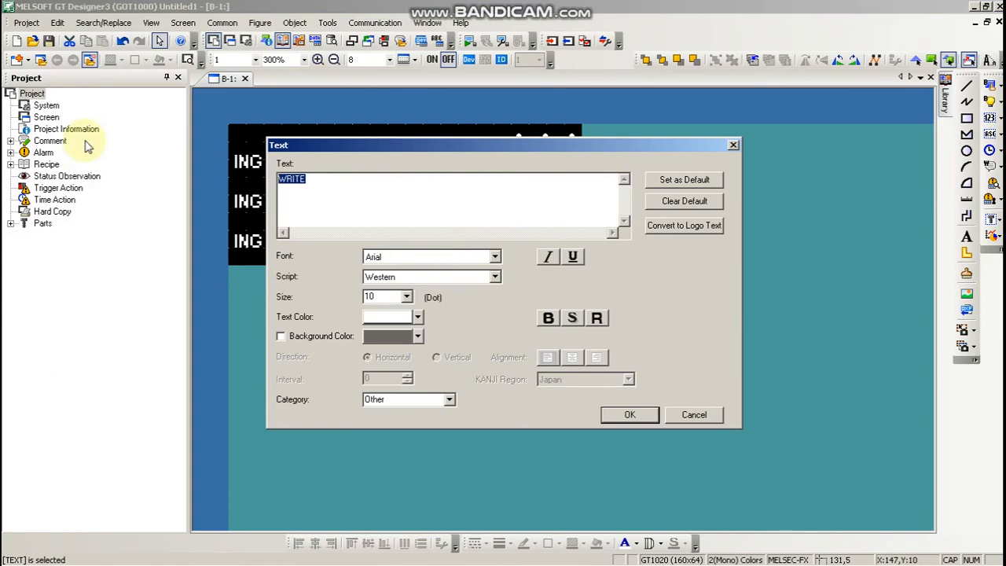
pyautogui.write('READ')
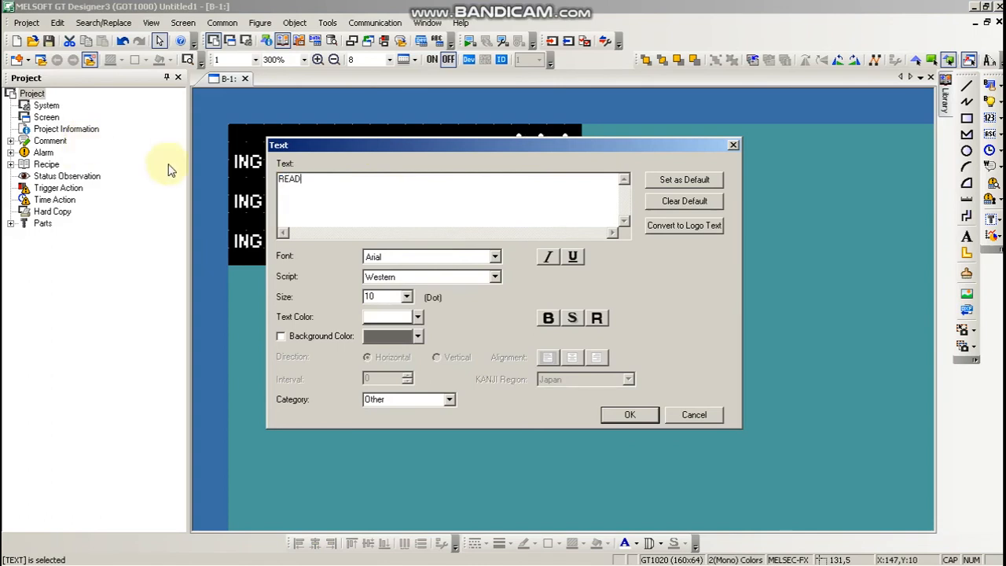
pyautogui.click(643, 416)
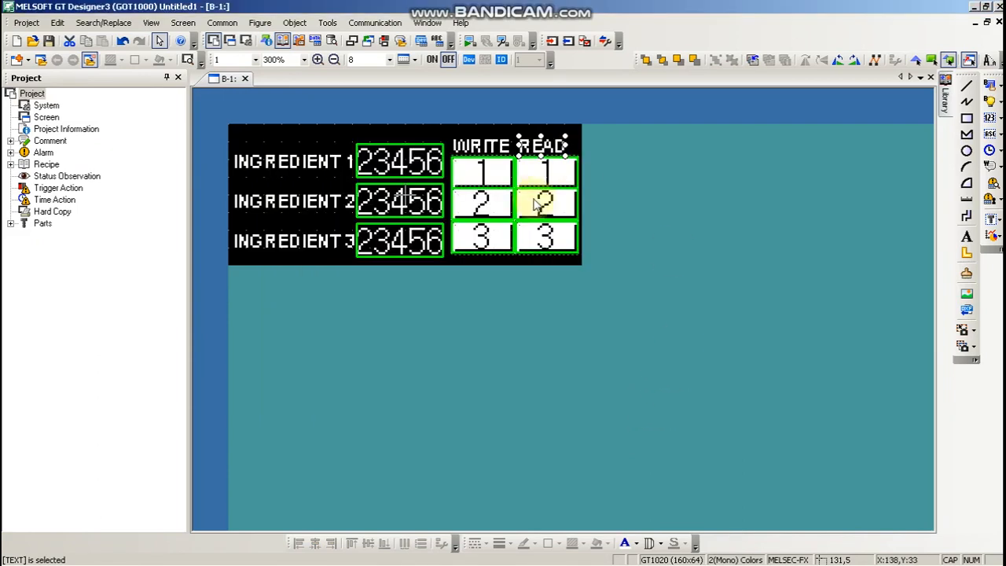
# Step: Change the device assigned to switch 1 in the READ column
pyautogui.doubleClick(549, 167)
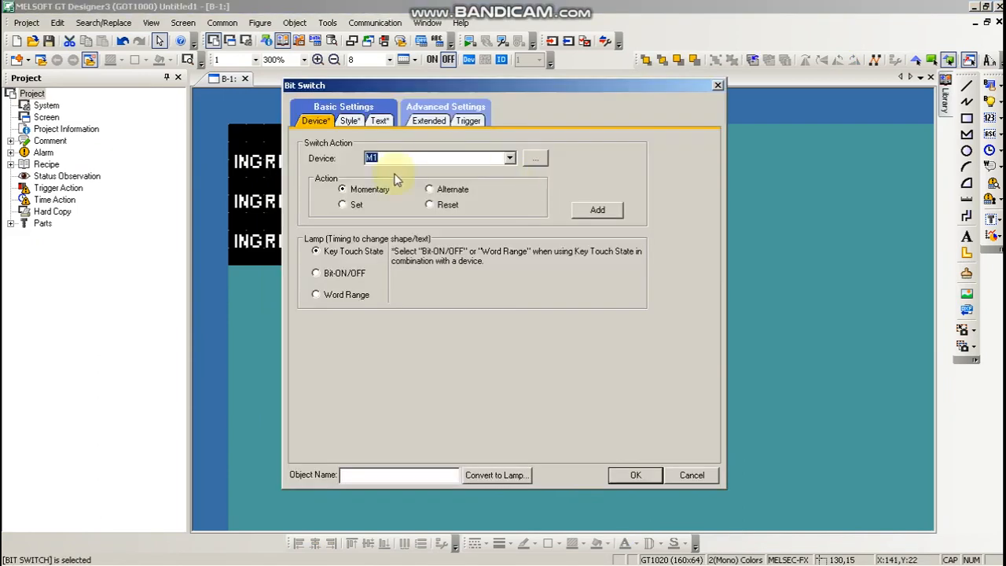
pyautogui.write('M')
pyautogui.click(632, 477)
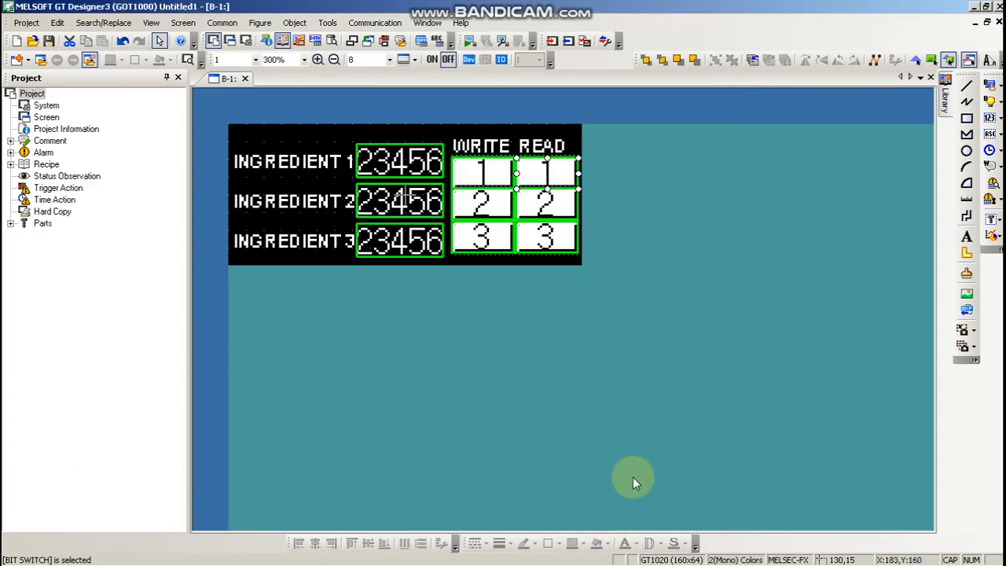
# Step: Assign device M12 to switch 2 in the READ column and change the device assigned to READ switch 3
pyautogui.doubleClick(560, 202)
pyautogui.write('M12')
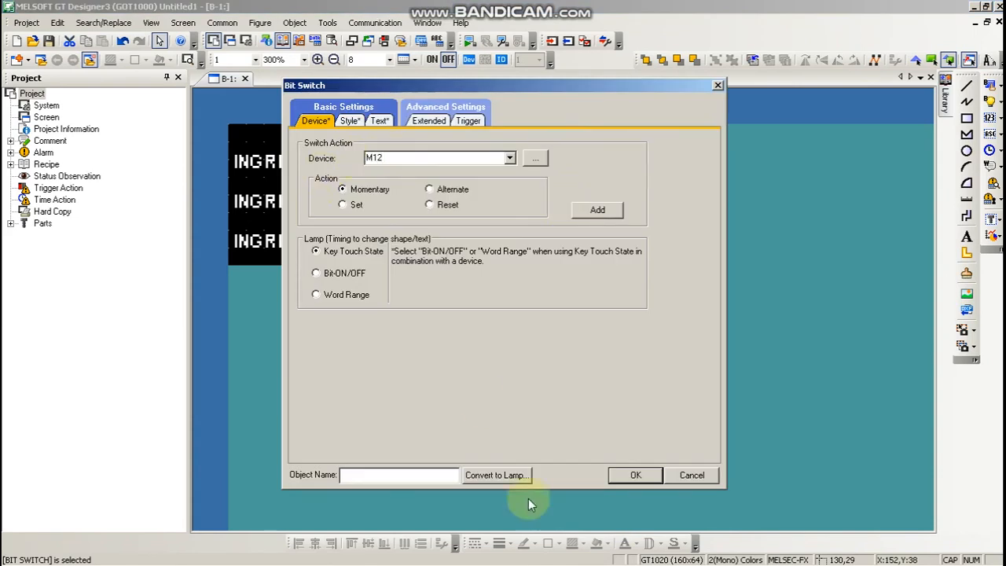
pyautogui.click(635, 474)
pyautogui.click(549, 237)
pyautogui.doubleClick(549, 237)
pyautogui.write('M')
pyautogui.click(634, 475)
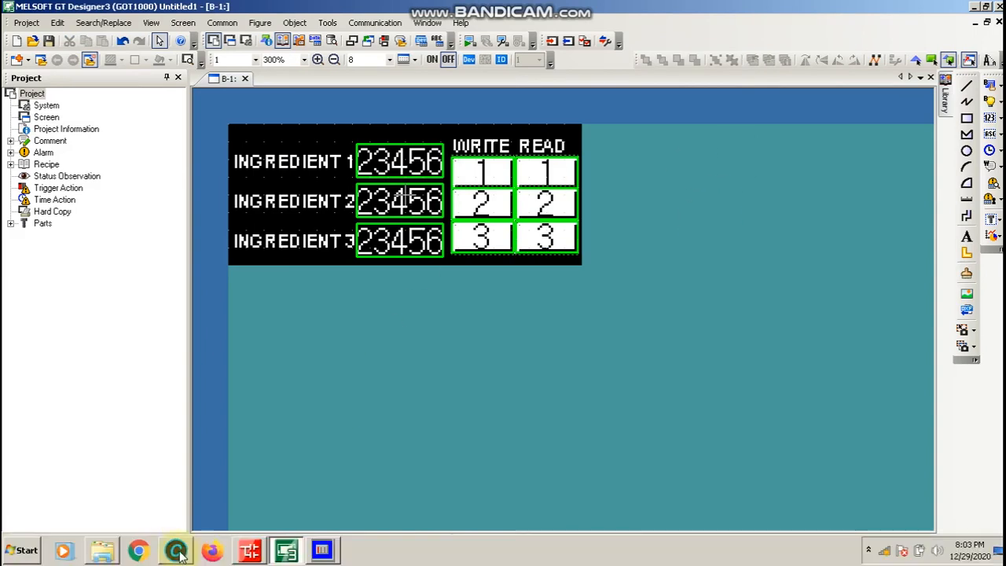
# Step: Start the GOT simulation, bring up the GX Works2 device monitor, and test the WRITE switches in the order 1, 2, 3, 1
pyautogui.click(469, 40)
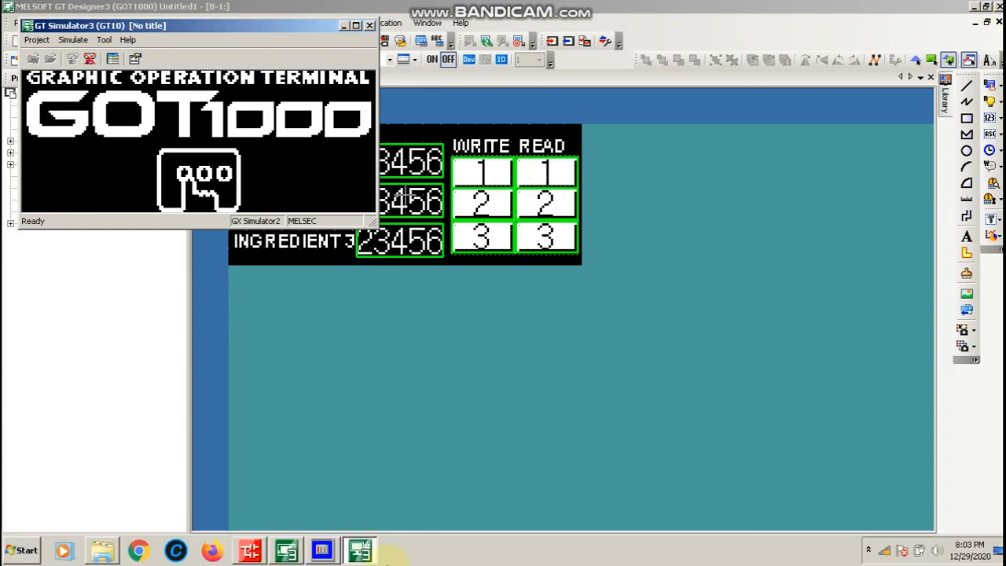
pyautogui.click(251, 551)
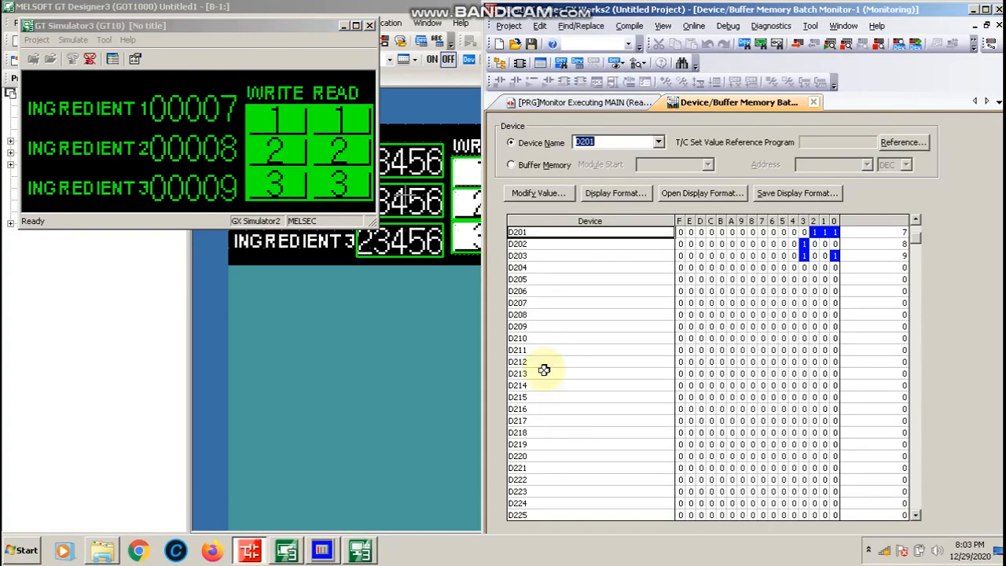
pyautogui.click(275, 125)
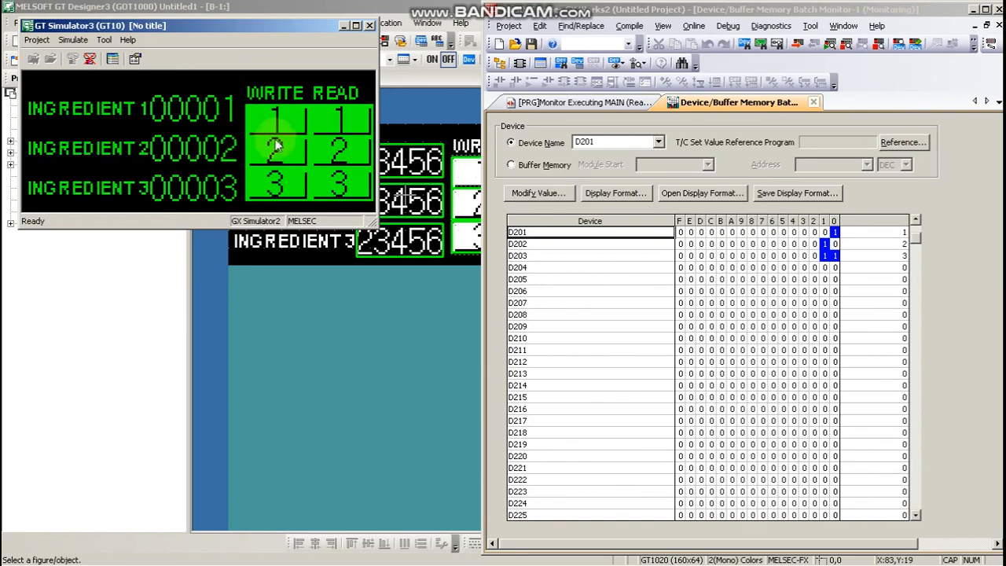
pyautogui.click(274, 142)
pyautogui.click(275, 184)
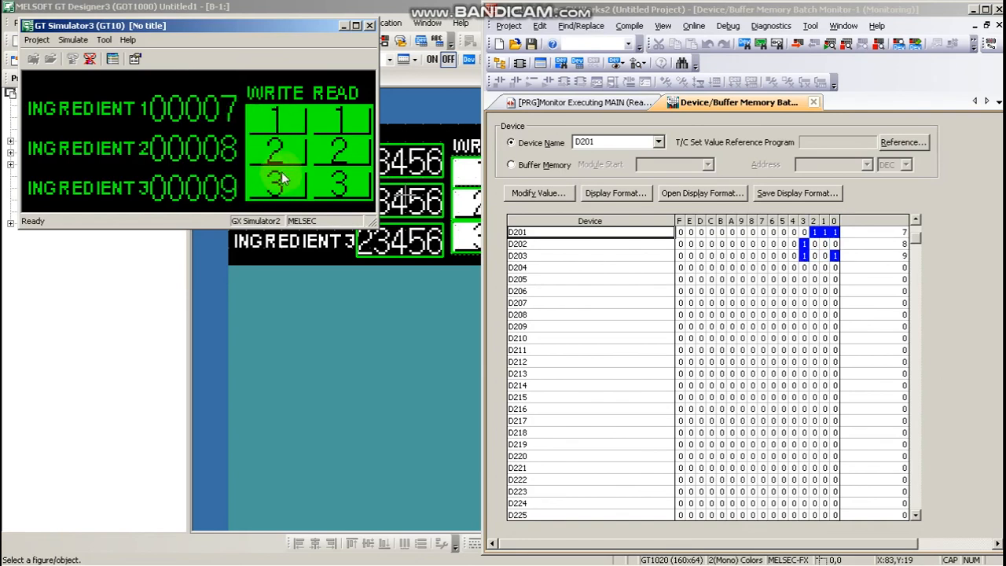
pyautogui.click(275, 126)
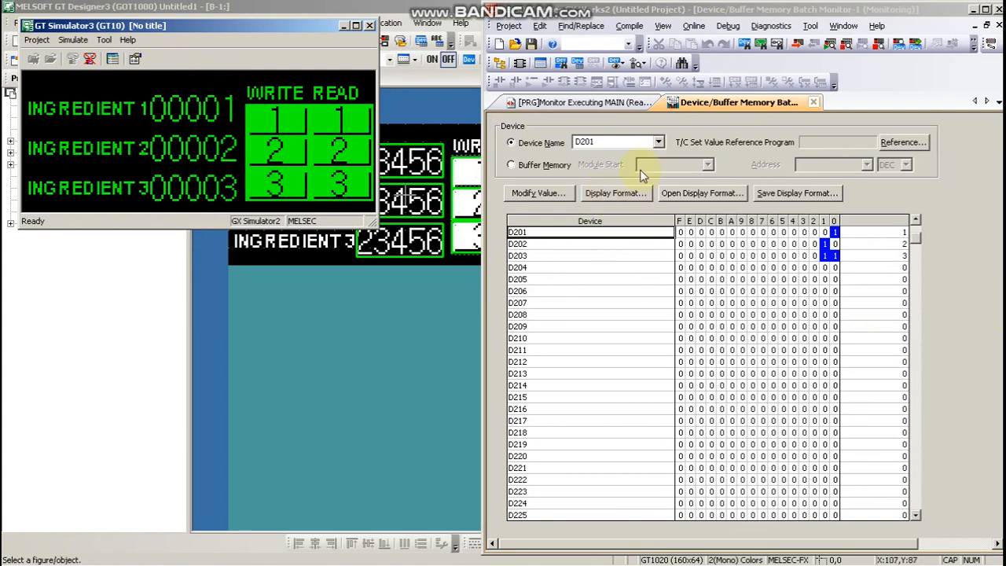
# Step: Set device D201 to decimal 11 in the simulated PLC from the MAIN program monitor
pyautogui.click(602, 104)
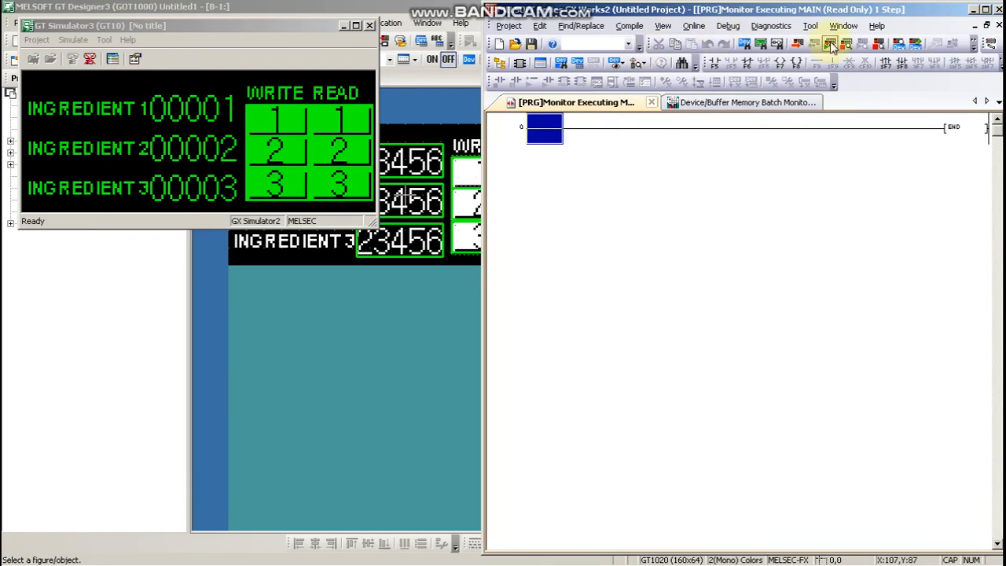
pyautogui.click(916, 45)
pyautogui.write('D201')
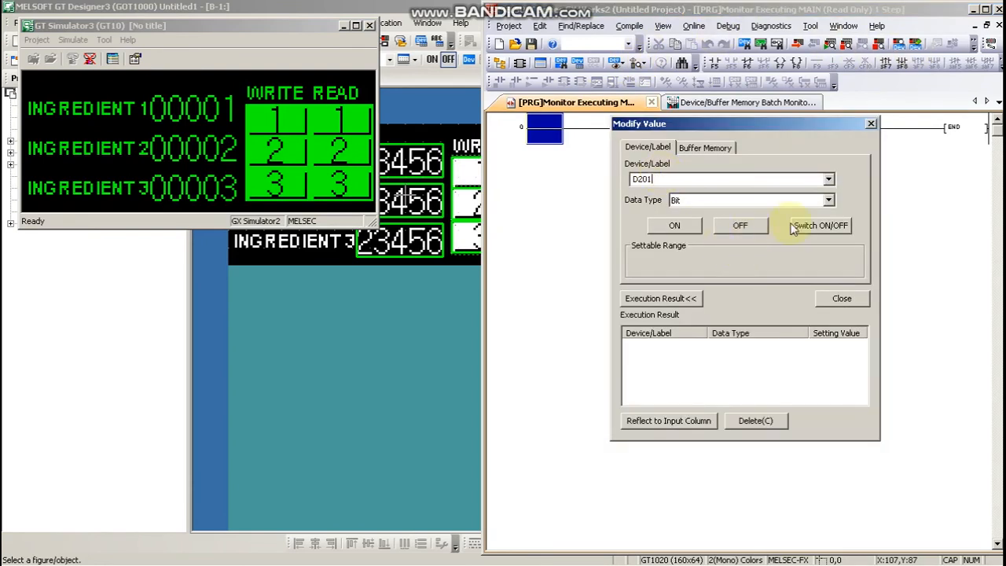
pyautogui.click(724, 221)
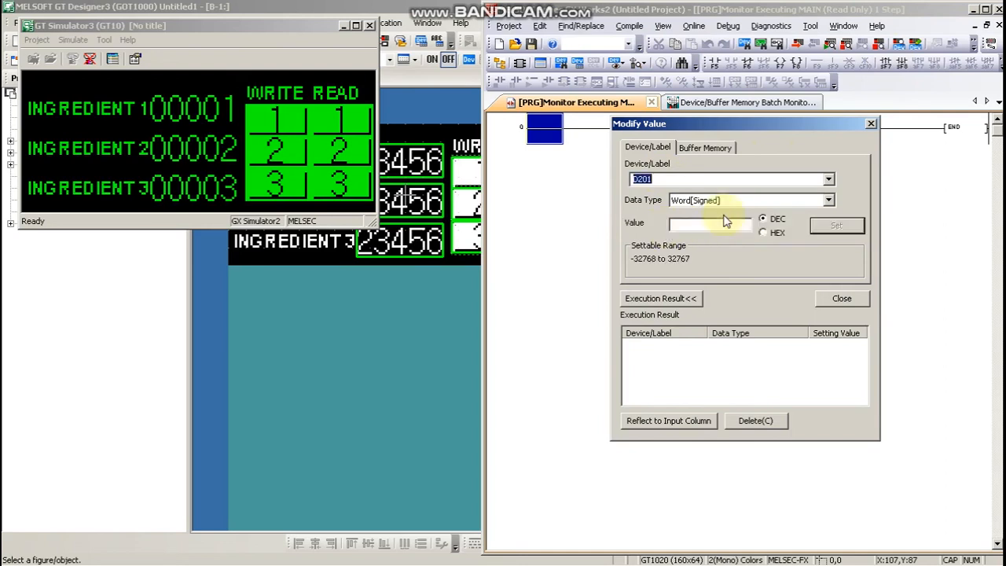
pyautogui.click(743, 228)
pyautogui.write('11')
pyautogui.click(842, 229)
# Step: Set device D202 to 22 and device D203 to 33 in the simulated PLC
pyautogui.click(681, 179)
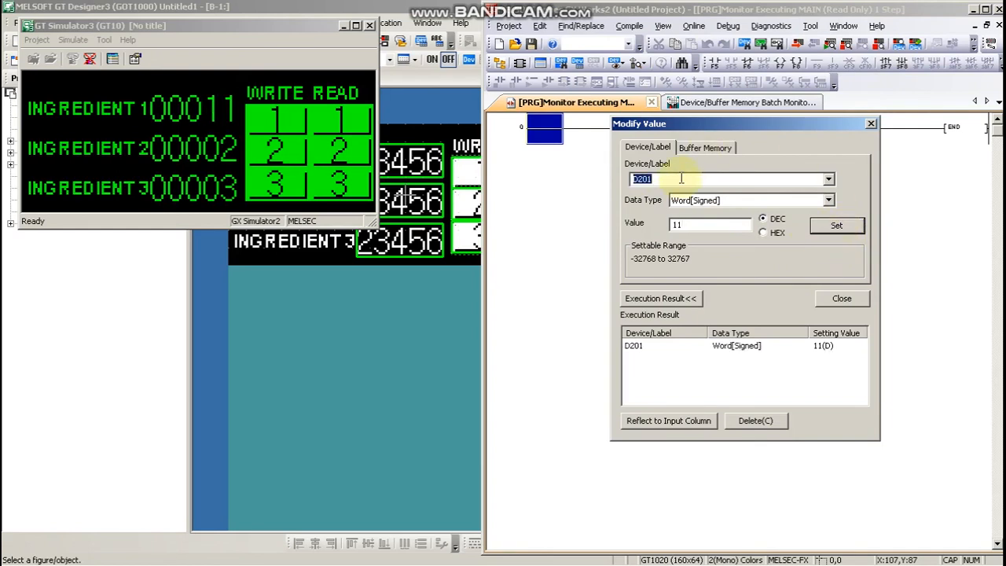
pyautogui.write('D')
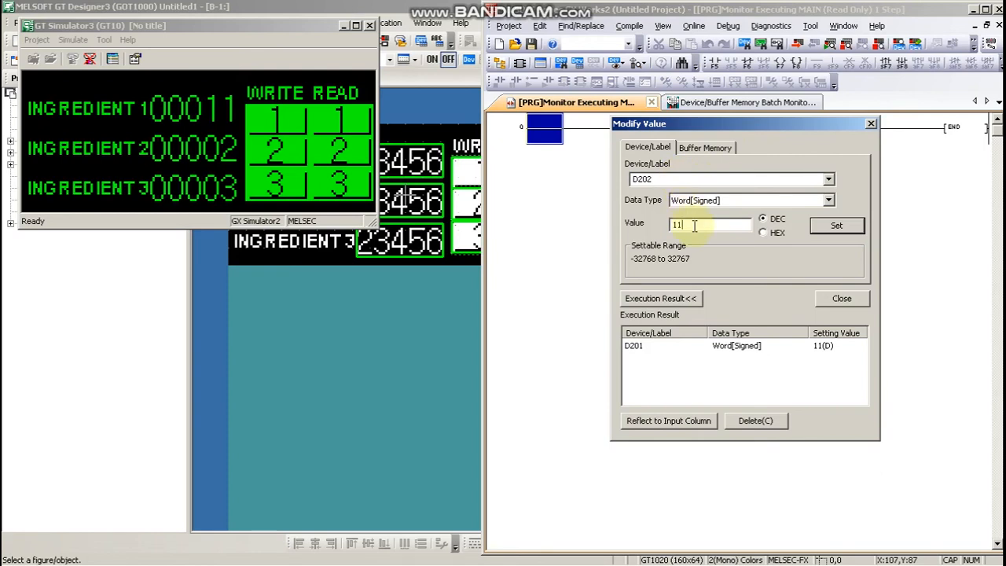
pyautogui.write('22')
pyautogui.click(836, 225)
pyautogui.doubleClick(669, 177)
pyautogui.write('D')
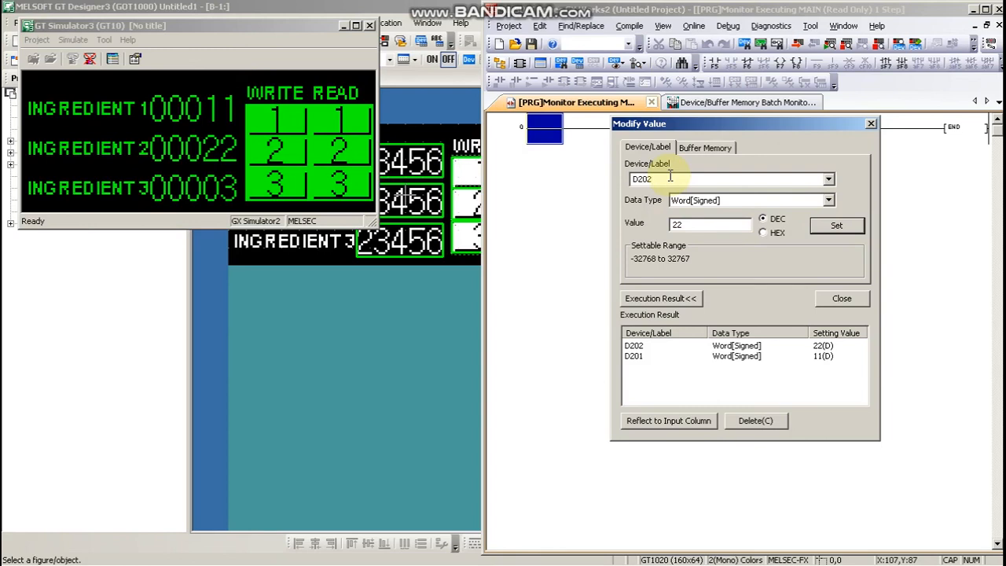
pyautogui.write('203')
pyautogui.doubleClick(698, 225)
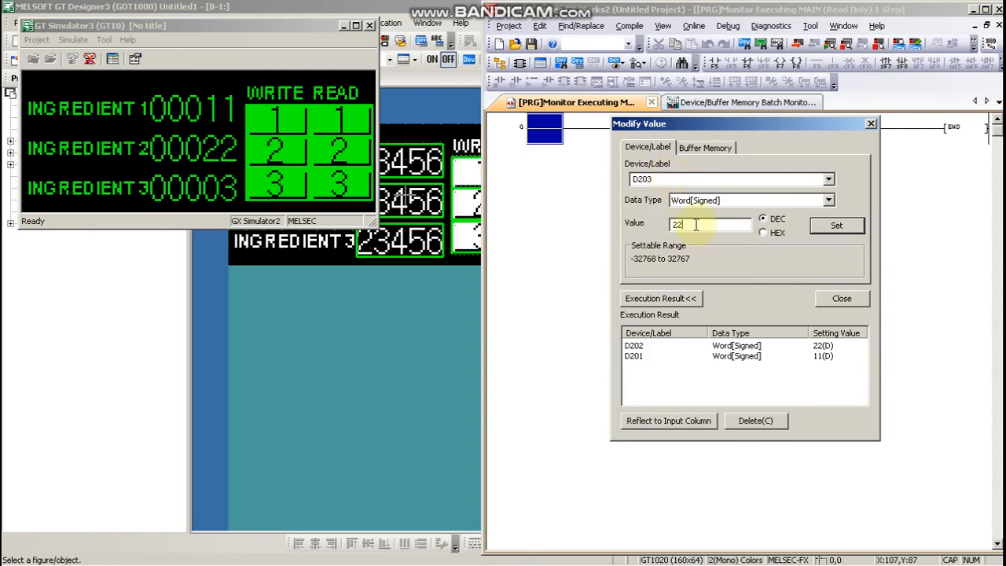
pyautogui.write('33')
pyautogui.click(837, 226)
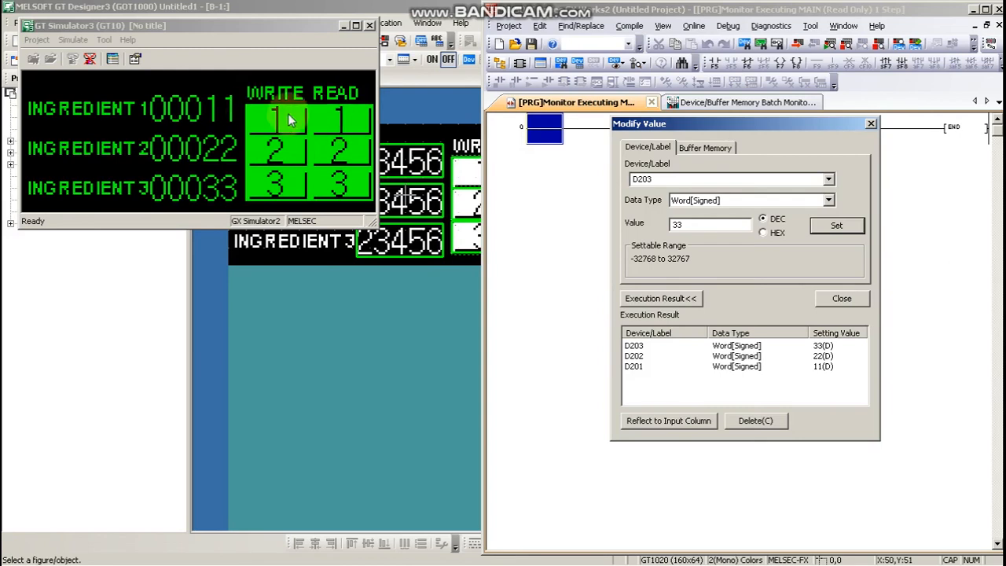
# Step: Operate READ switch 1 to store the current ingredient values, and return to the device batch monitor in GX Works2
pyautogui.click(344, 124)
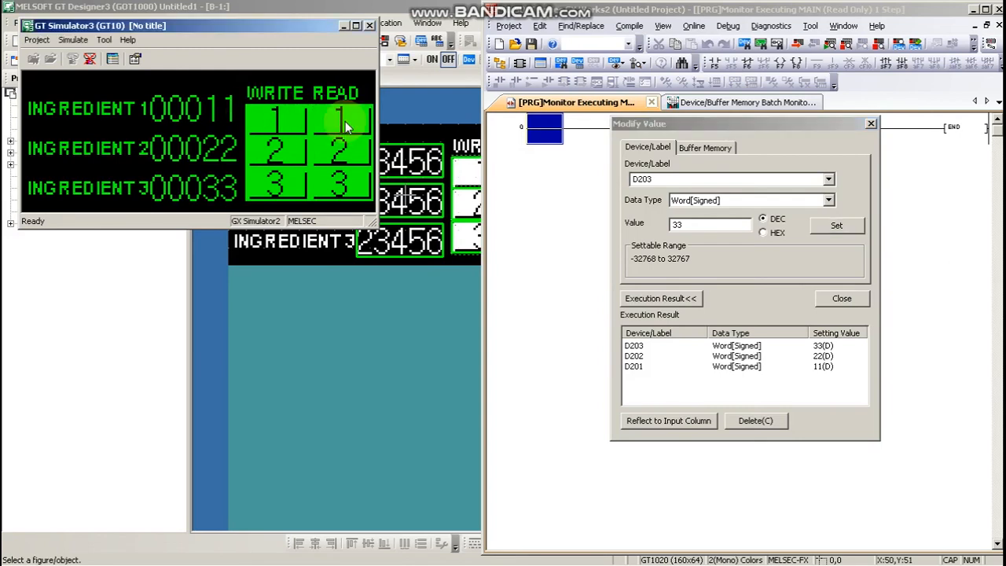
pyautogui.click(834, 300)
pyautogui.click(784, 112)
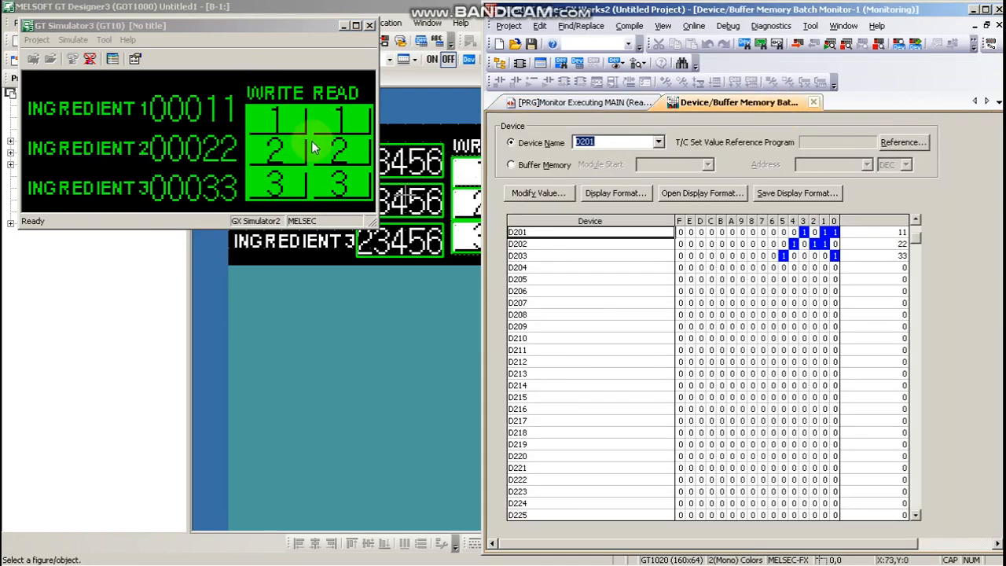
# Step: Recall the stored recipes on the simulated screen with WRITE switches 3, 2 and 1 in that order
pyautogui.click(272, 182)
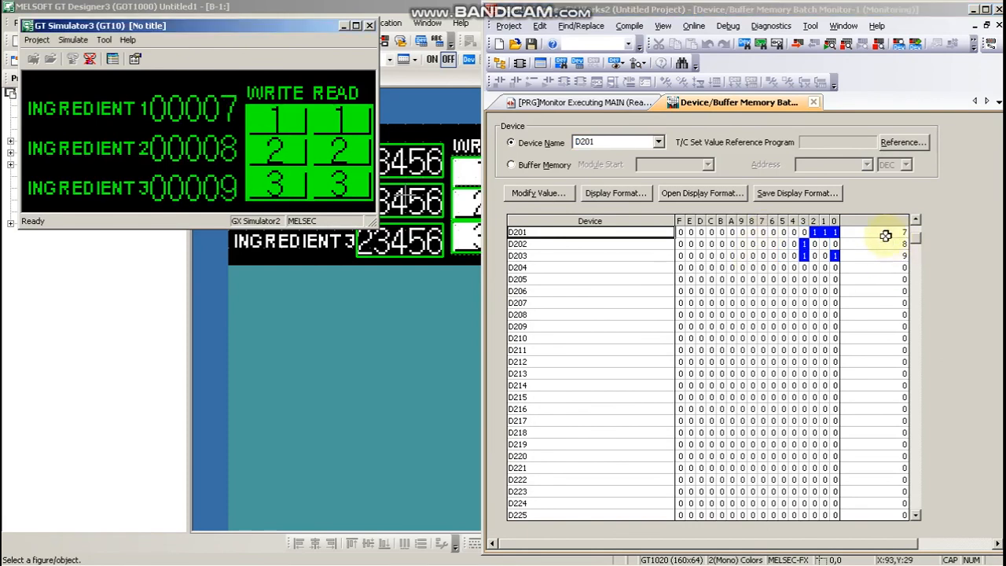
pyautogui.click(285, 156)
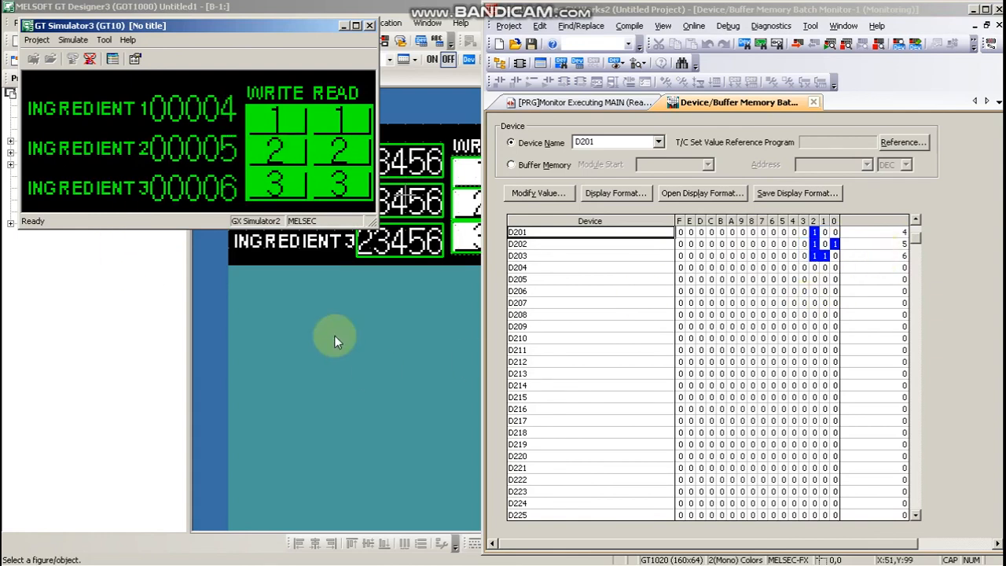
pyautogui.click(285, 118)
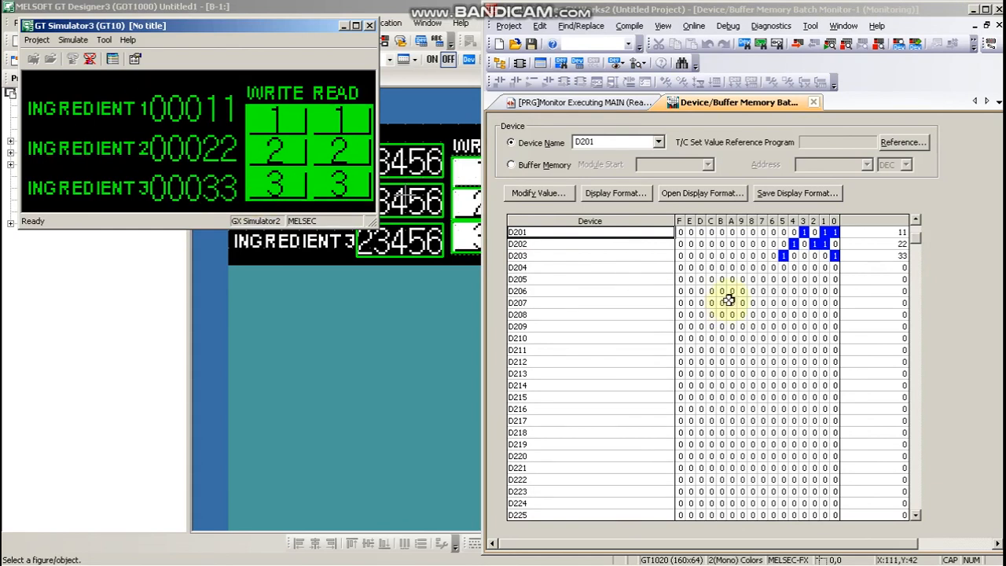
# Step: Set device D201 to 111 and device D202 to 222 from the MAIN program monitor
pyautogui.click(625, 103)
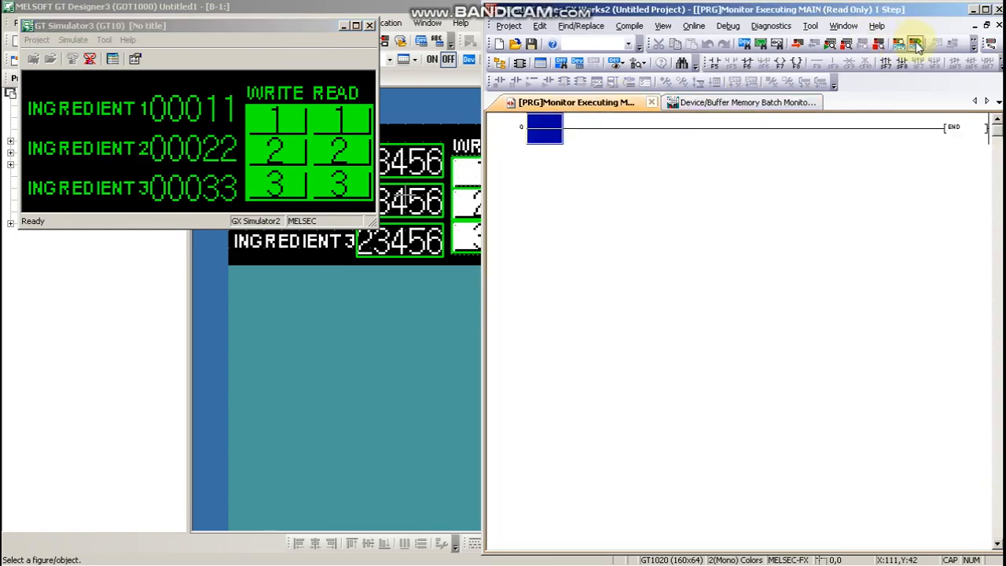
pyautogui.click(880, 44)
pyautogui.write('D')
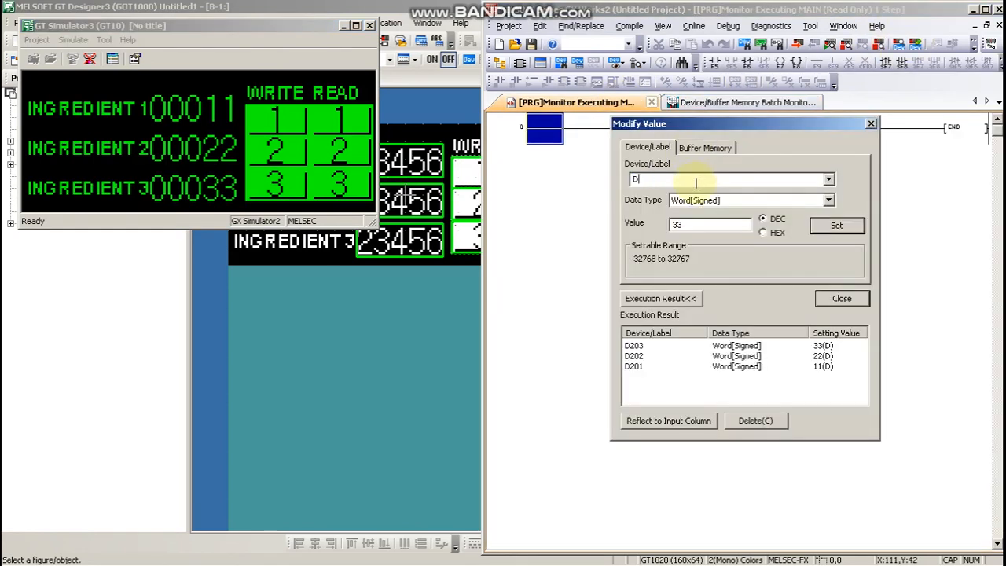
pyautogui.write('201')
pyautogui.doubleClick(675, 225)
pyautogui.write('111')
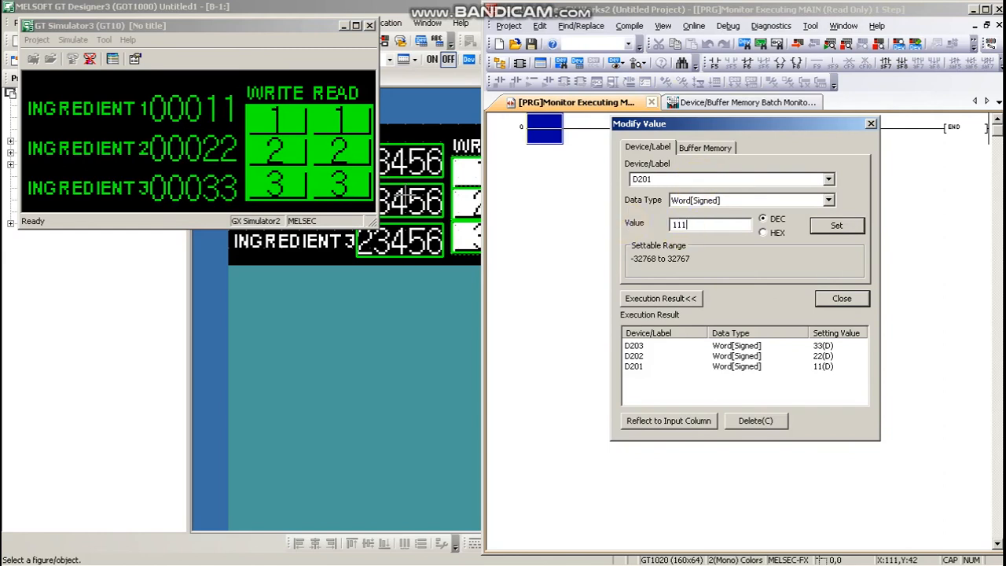
pyautogui.click(845, 226)
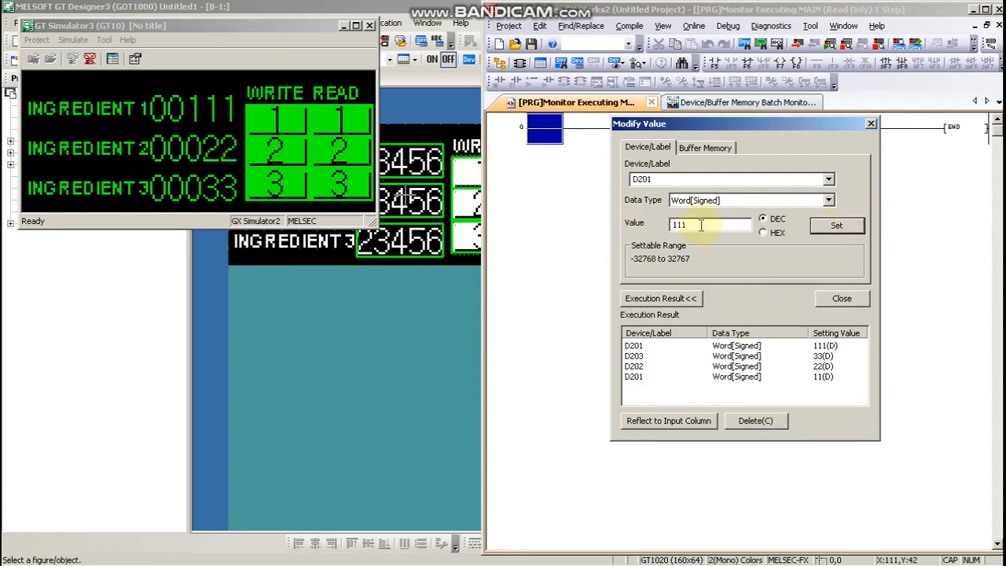
pyautogui.doubleClick(666, 178)
pyautogui.write('D')
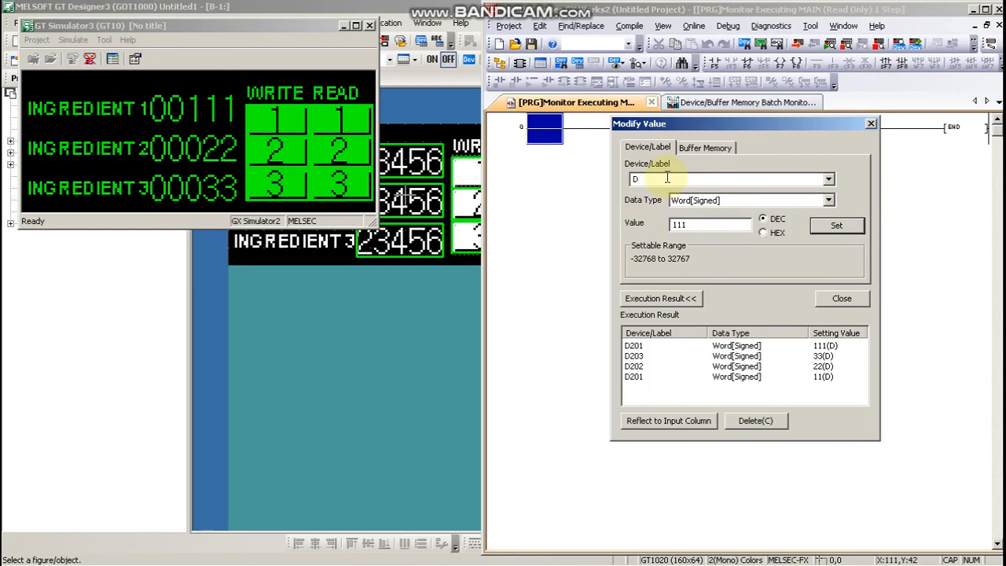
pyautogui.doubleClick(683, 224)
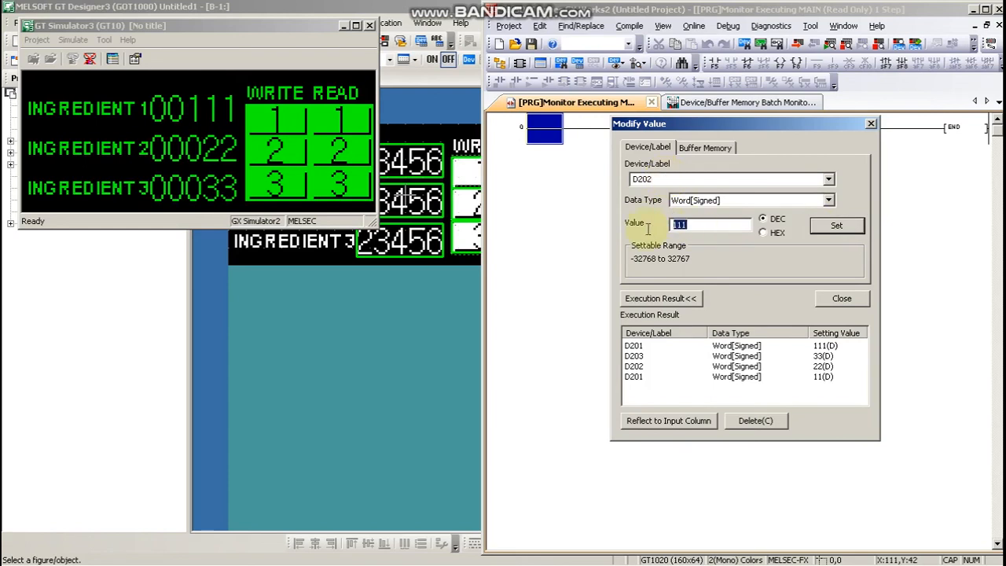
pyautogui.write('222')
pyautogui.click(838, 226)
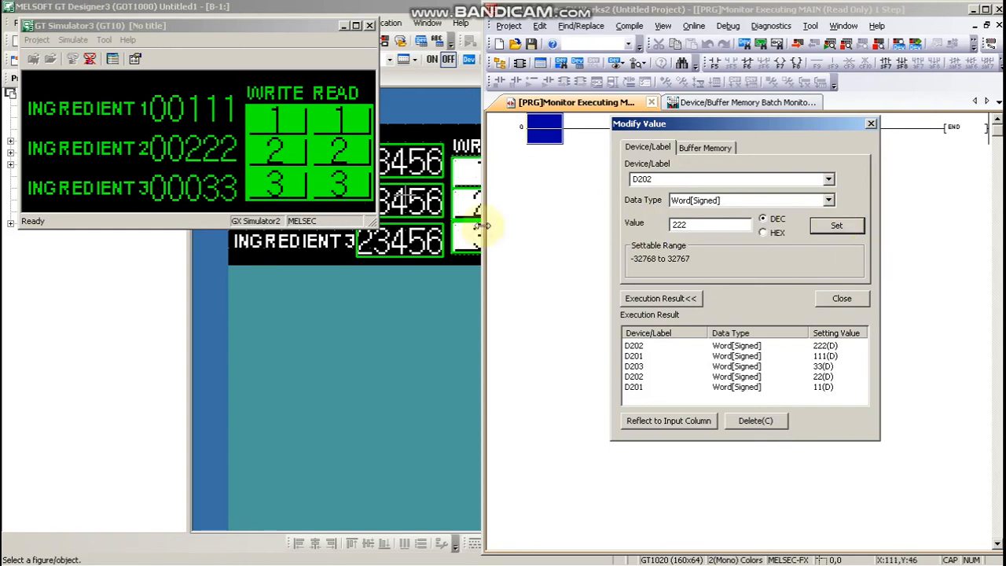
# Step: Set device D203 to 333 and store the current ingredient values with READ switch 2
pyautogui.doubleClick(672, 182)
pyautogui.write('D203')
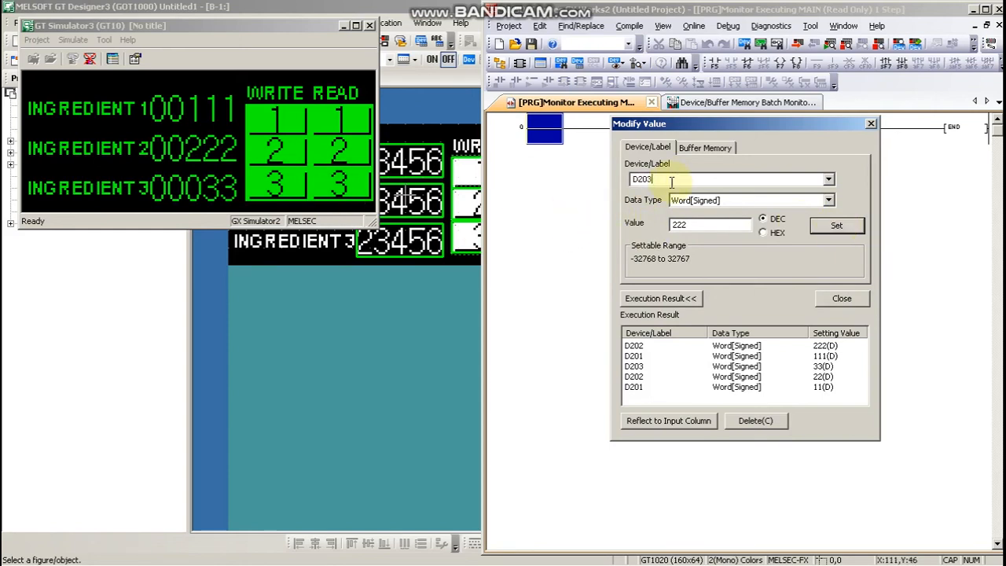
pyautogui.moveTo(689, 227); pyautogui.dragTo(661, 226)
pyautogui.write('333')
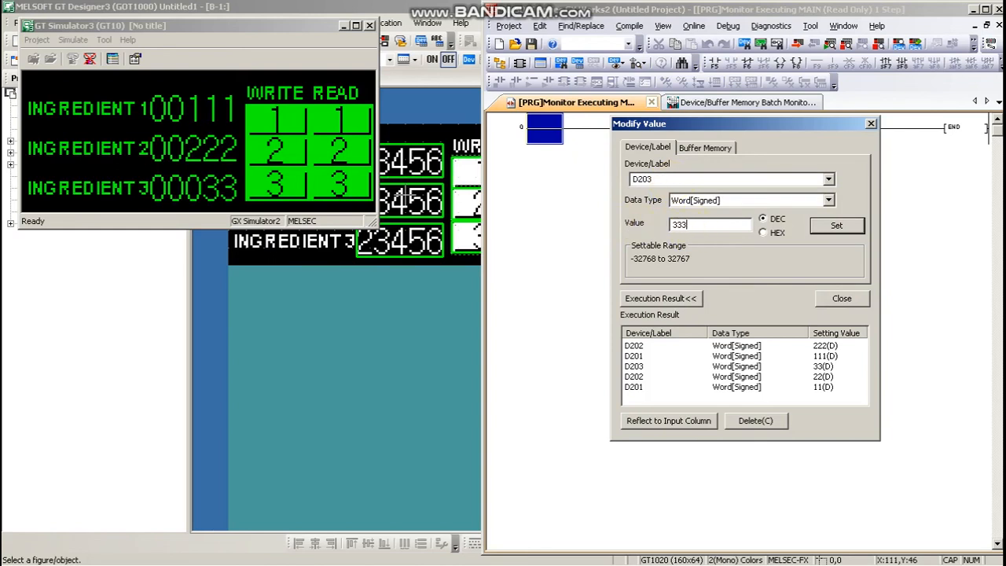
pyautogui.click(835, 227)
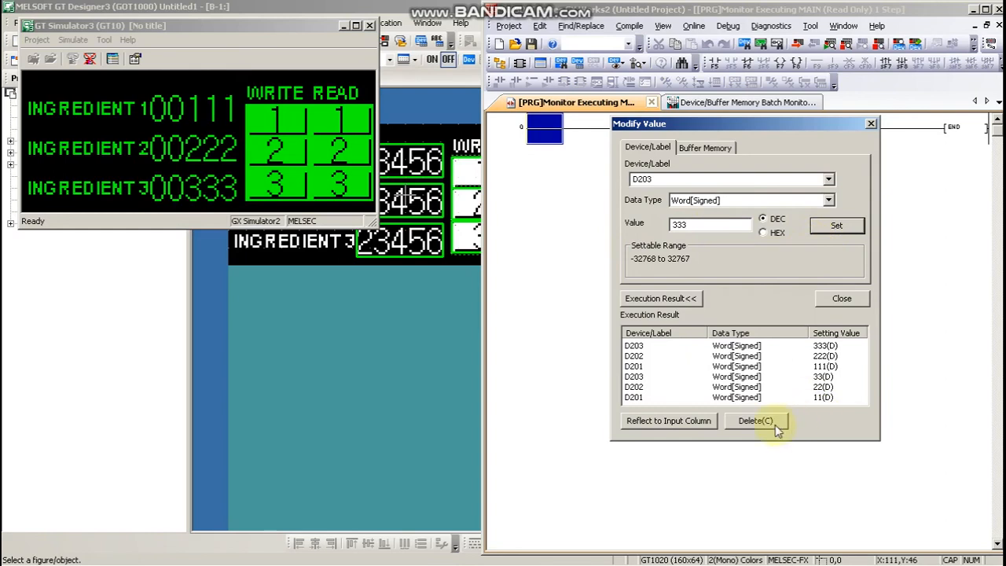
pyautogui.click(843, 300)
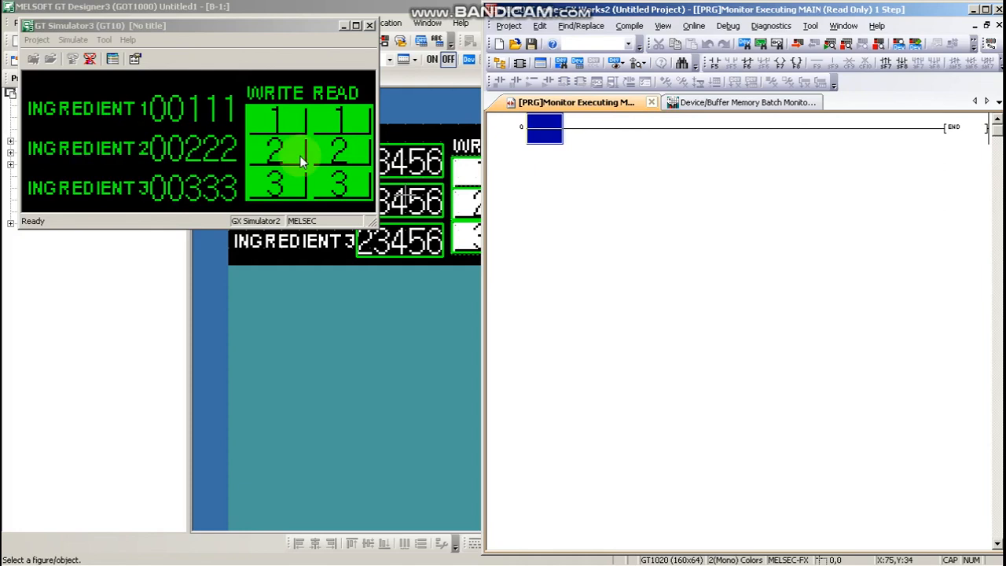
pyautogui.click(341, 149)
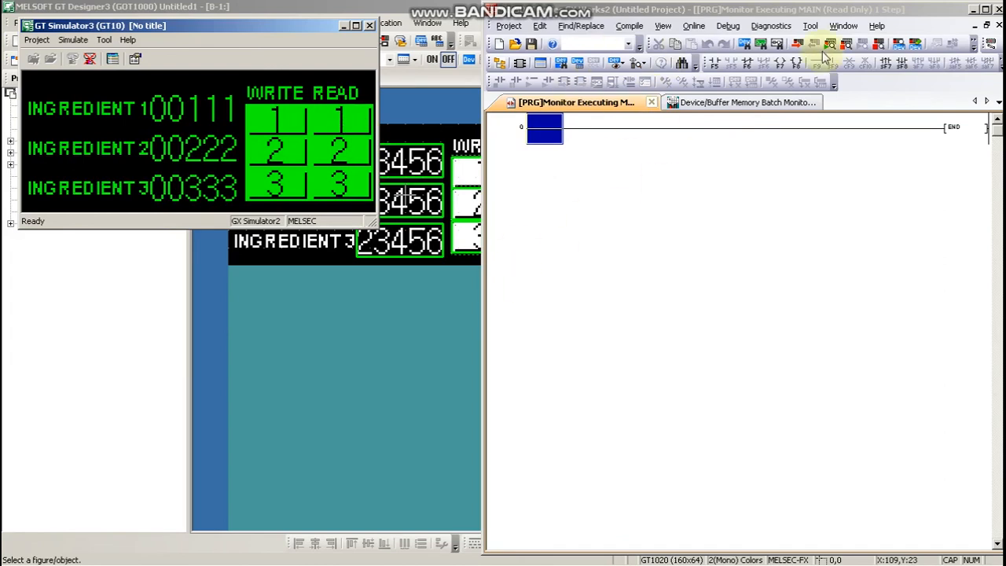
# Step: Set device D201 to decimal 3333 in the simulated PLC
pyautogui.click(915, 43)
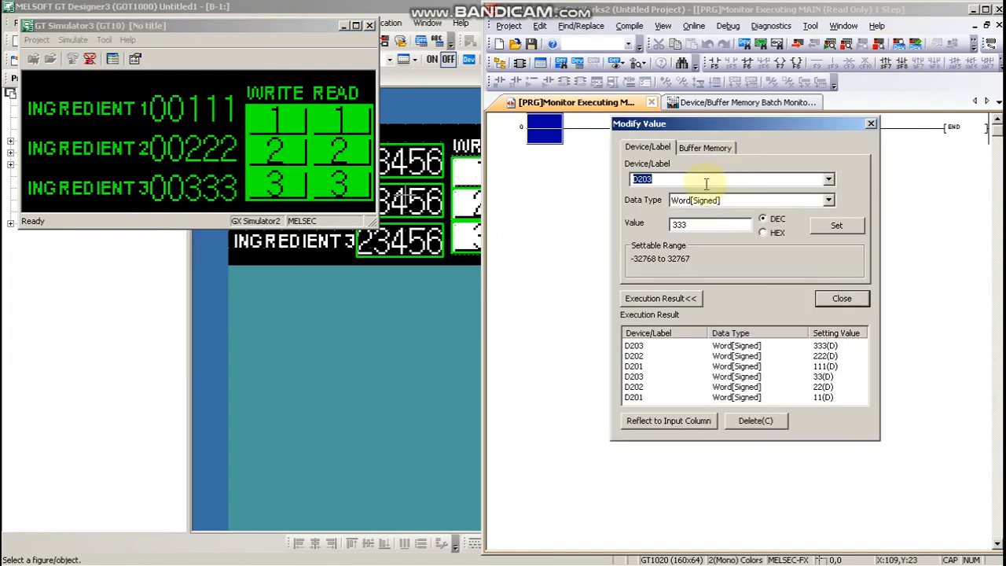
pyautogui.write('D20')
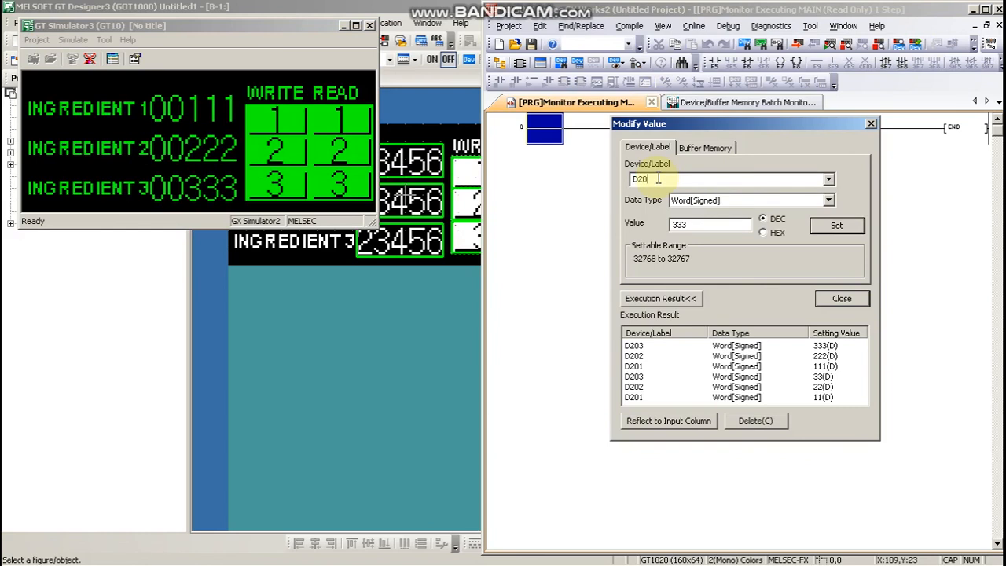
pyautogui.write('3')
pyautogui.click(824, 226)
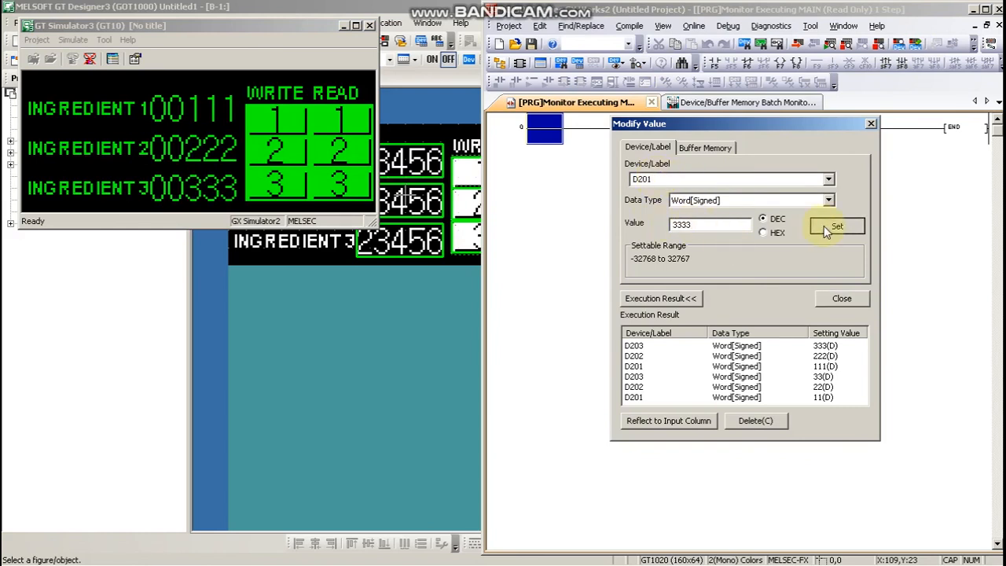
# Step: Set device D202 to decimal 2222 in the simulated PLC
pyautogui.doubleClick(659, 178)
pyautogui.write('D20')
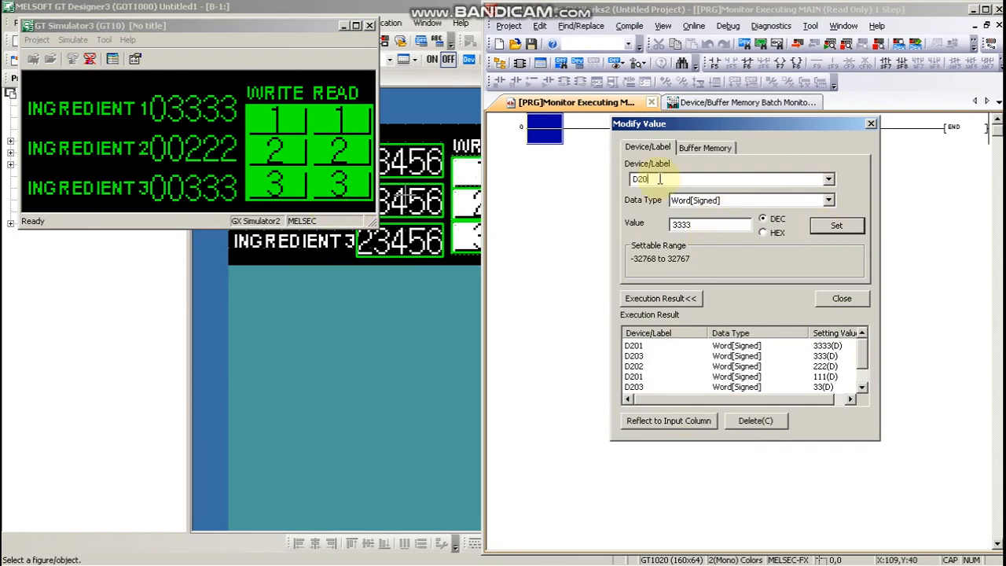
pyautogui.write('2')
pyautogui.doubleClick(682, 225)
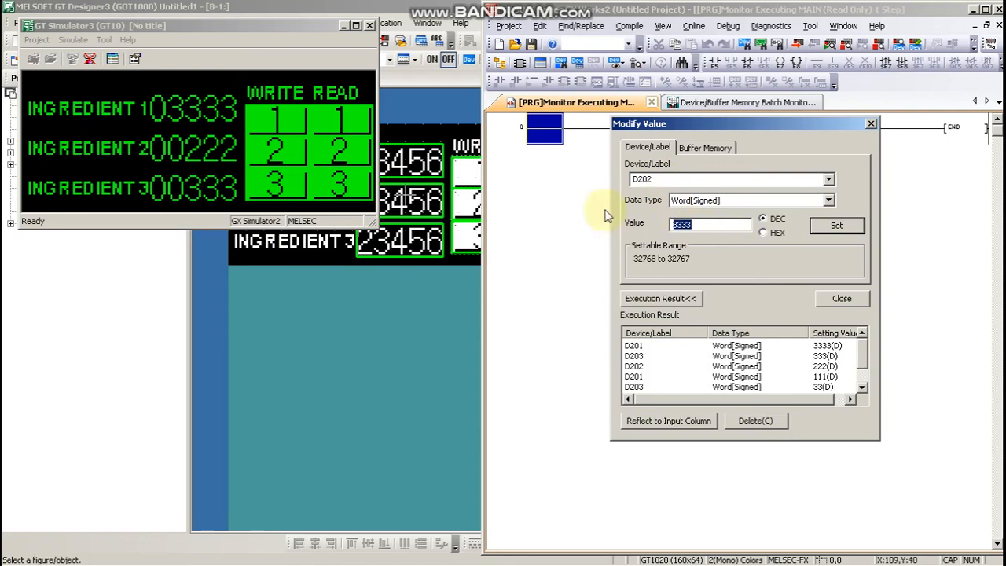
pyautogui.write('2222')
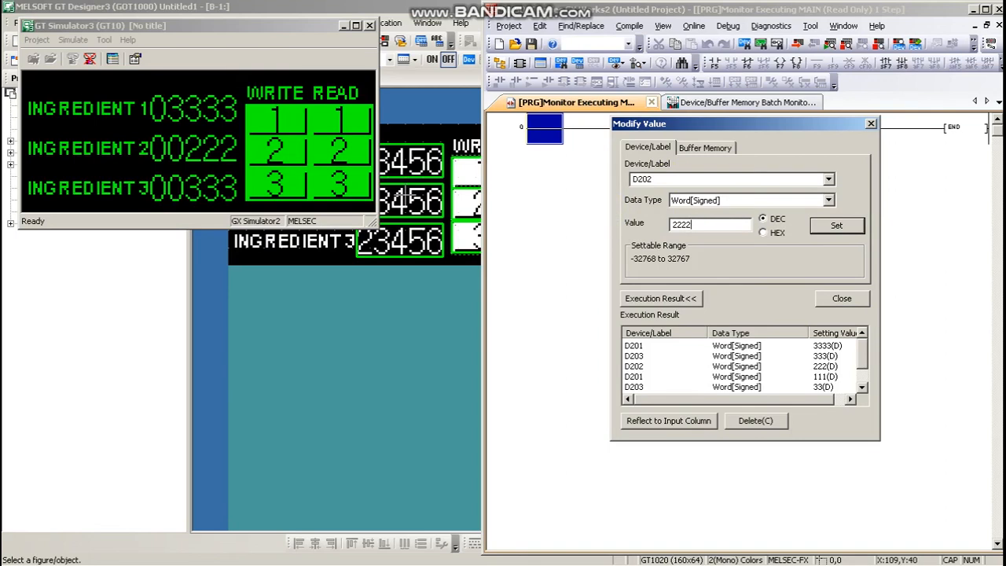
pyautogui.click(833, 225)
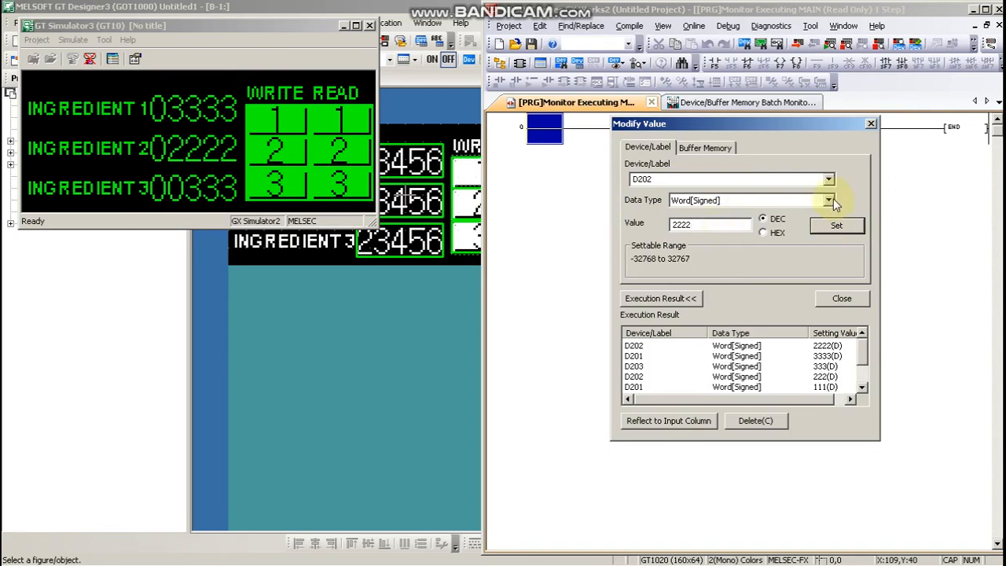
# Step: Set device D201 to decimal 1111 in the simulated PLC
pyautogui.doubleClick(659, 180)
pyautogui.write('D201')
pyautogui.doubleClick(684, 225)
pyautogui.write('1111')
pyautogui.click(836, 227)
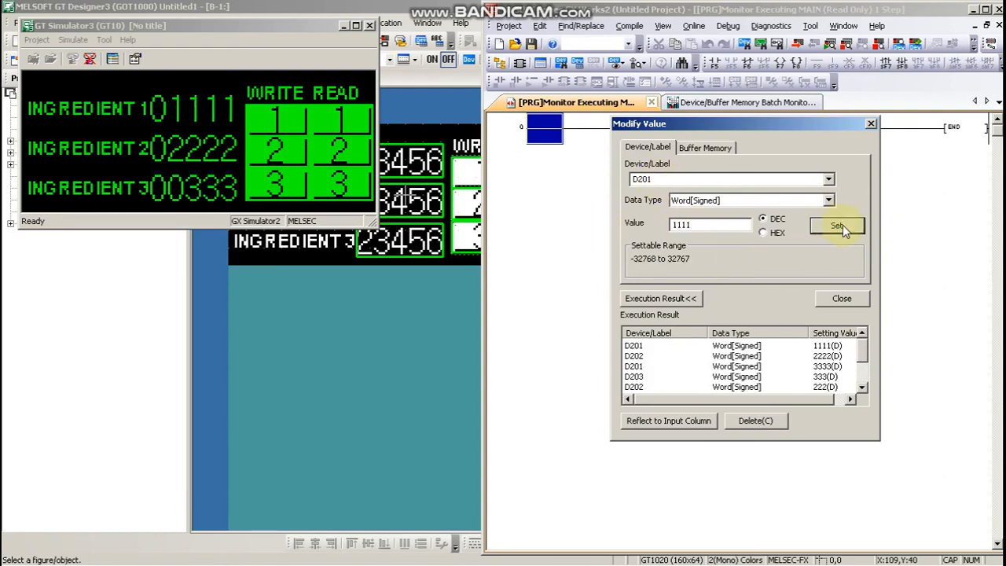
# Step: Set device D203 to decimal 3333 and store the current ingredient values with READ switch 3
pyautogui.doubleClick(658, 180)
pyautogui.write('D203')
pyautogui.press('Tab')
pyautogui.press('Tab')
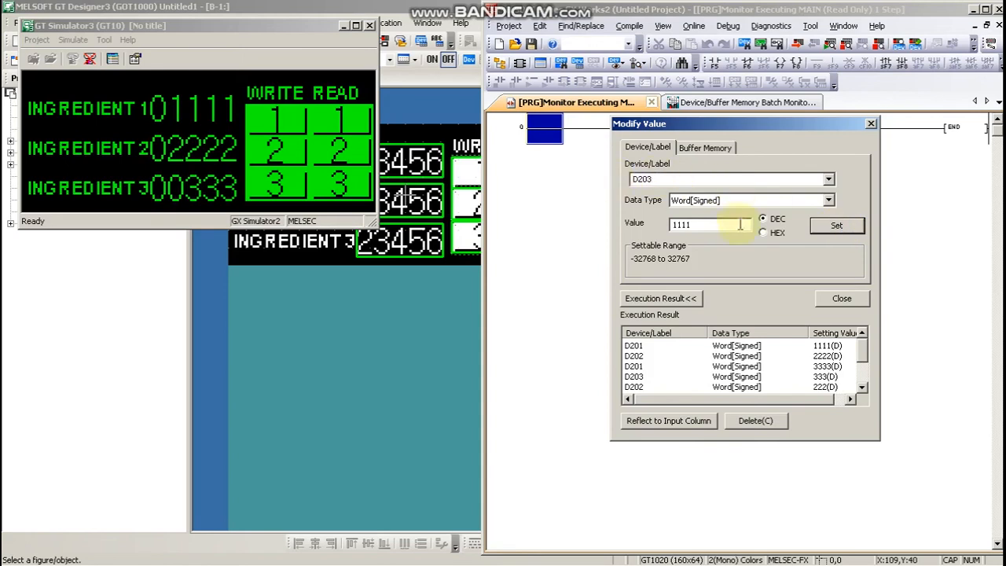
pyautogui.write('3333')
pyautogui.click(834, 227)
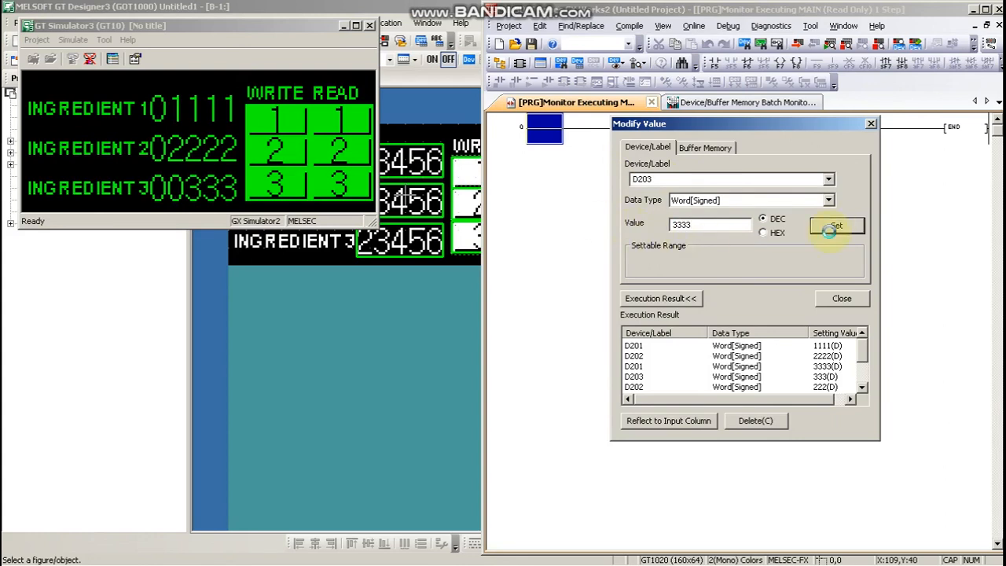
pyautogui.click(839, 301)
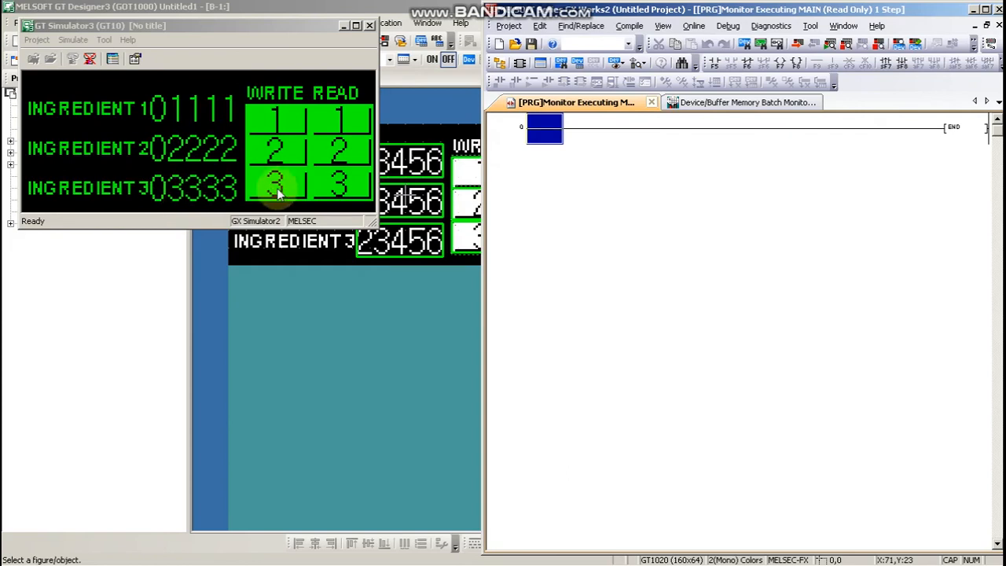
pyautogui.click(341, 184)
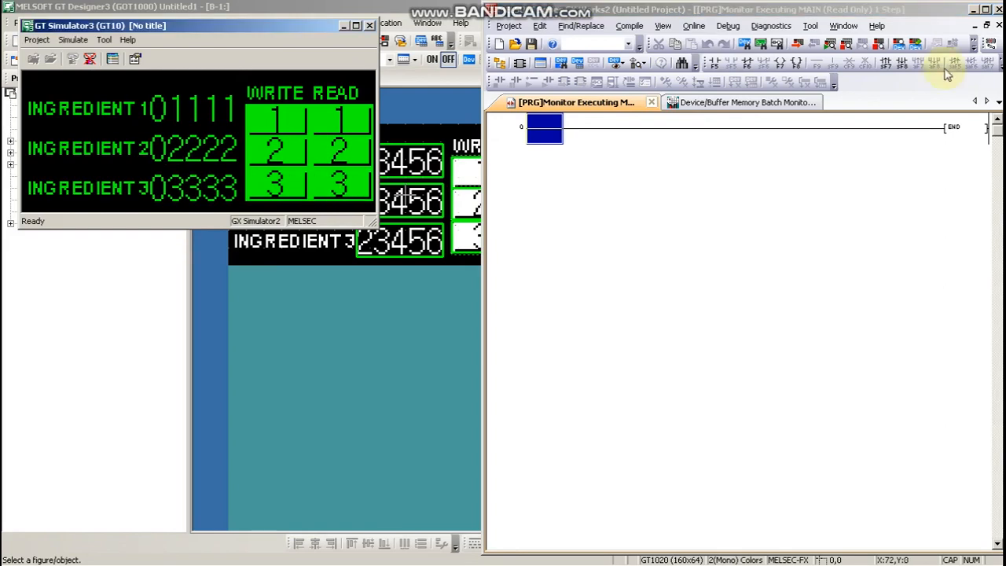
# Step: Show the device batch monitor for D201 and recall the stored recipes with WRITE switches 1, 2 and 3 in that order
pyautogui.click(737, 108)
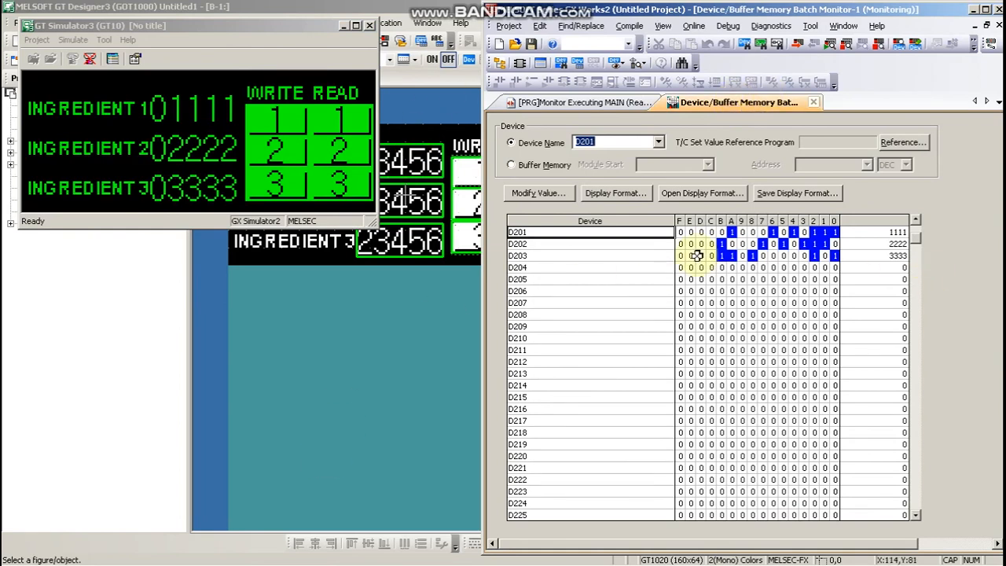
pyautogui.click(279, 126)
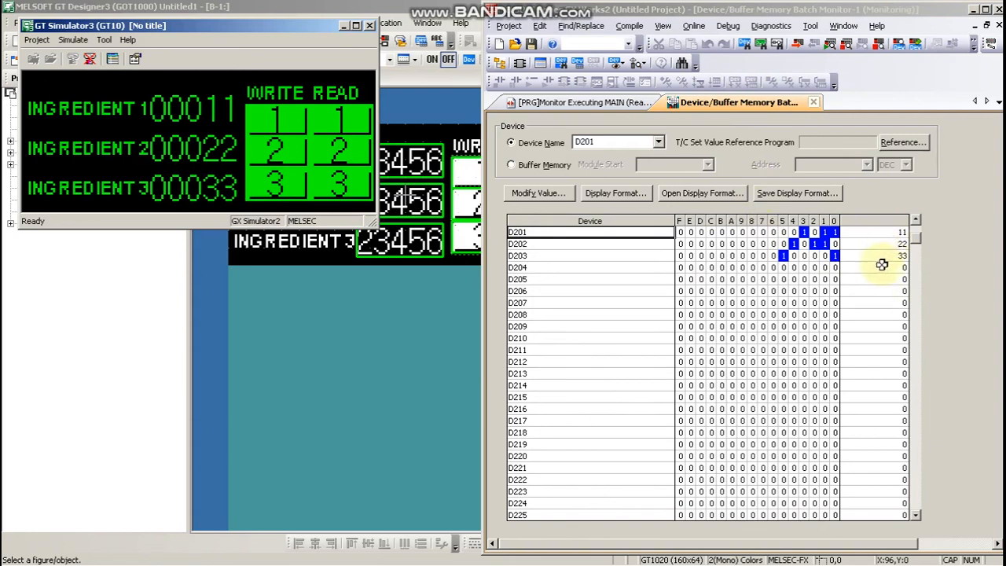
pyautogui.click(284, 153)
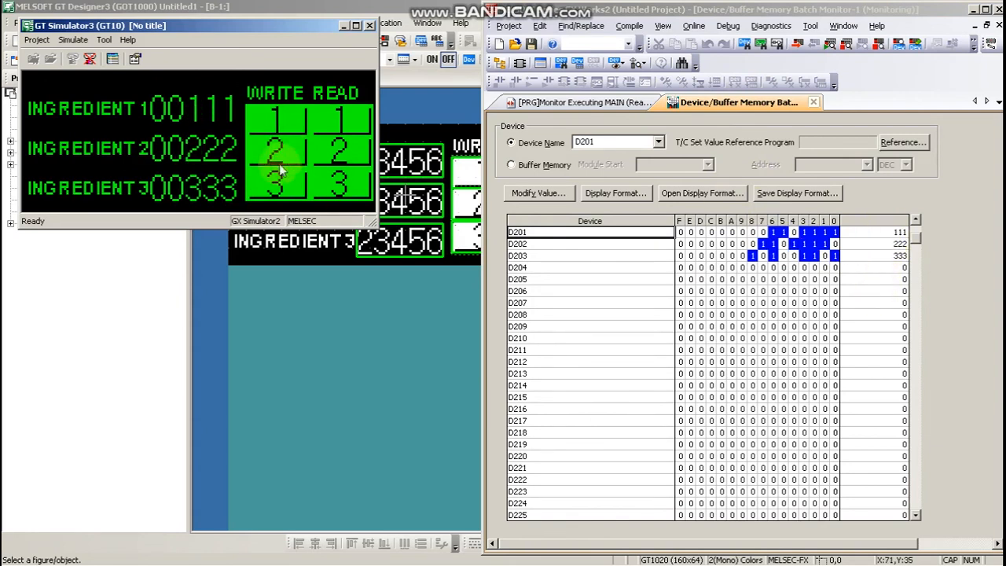
pyautogui.click(291, 195)
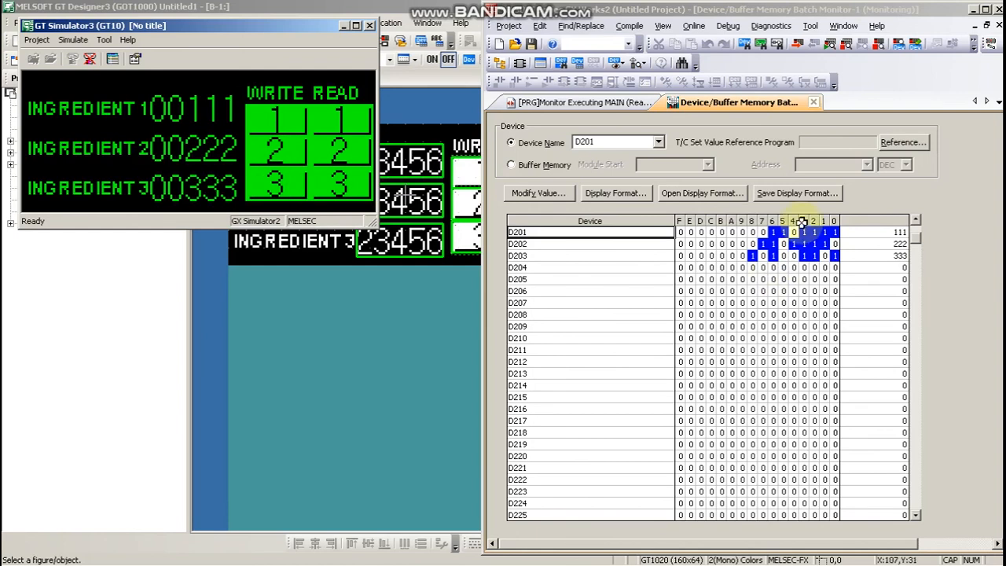
pyautogui.click(282, 188)
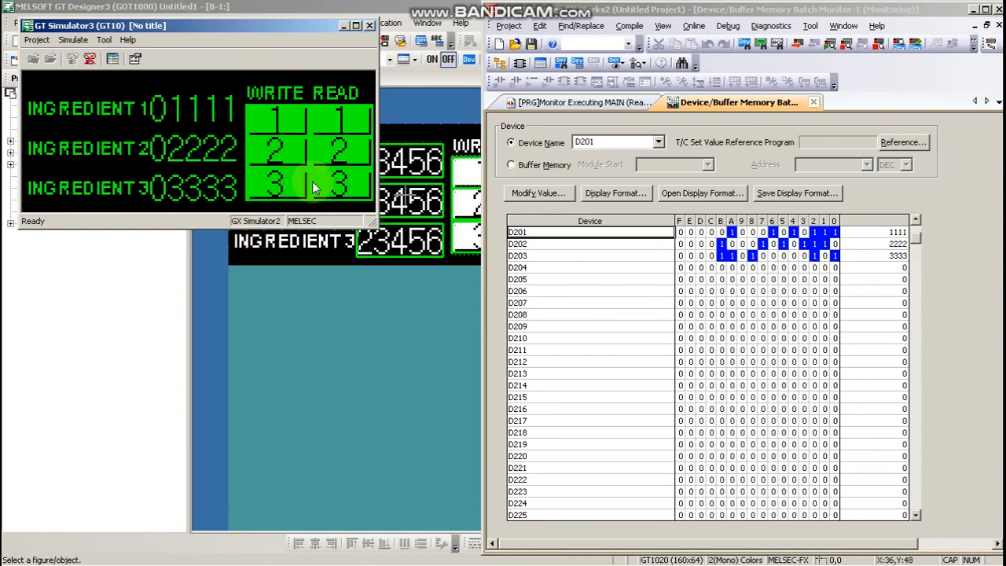